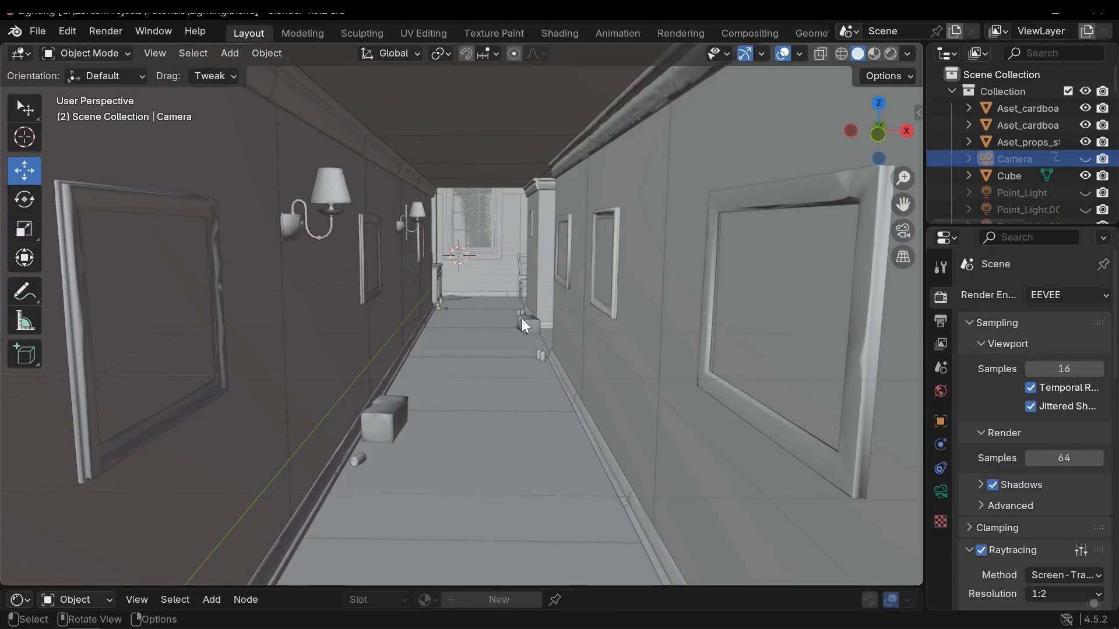
Switch the viewport shading to Rendered to preview the hallway lighting.
{"action": "middle_click_drag", "start_coordinate": [506, 331], "coordinate": [518, 352], "text": "shift"}
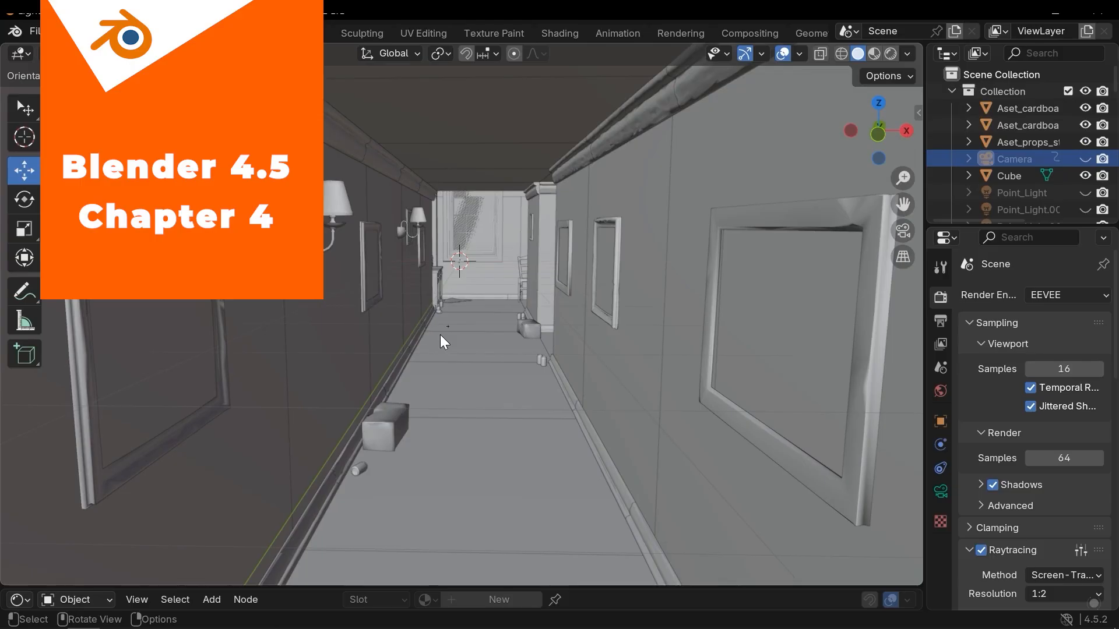
{"action": "scroll", "coordinate": [439, 334], "scroll_direction": "up", "scroll_amount": 4}
{"action": "middle_click_drag", "start_coordinate": [485, 290], "coordinate": [503, 396], "text": "shift"}
{"action": "scroll", "coordinate": [504, 396], "scroll_direction": "up", "scroll_amount": 3}
{"action": "middle_click_drag", "start_coordinate": [685, 313], "coordinate": [487, 303], "text": "shift"}
{"action": "scroll", "coordinate": [410, 334], "scroll_direction": "down", "scroll_amount": 5}
{"action": "scroll", "coordinate": [425, 228], "scroll_direction": "down", "scroll_amount": 2}
{"action": "scroll", "coordinate": [490, 299], "scroll_direction": "up", "scroll_amount": 1}
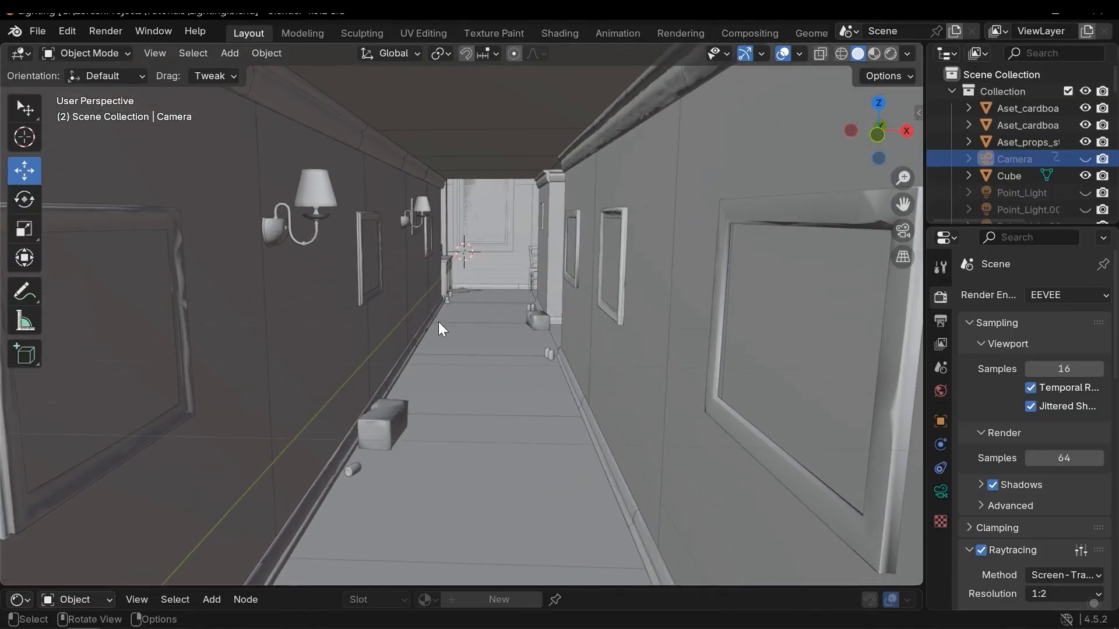
{"action": "key", "text": "z"}
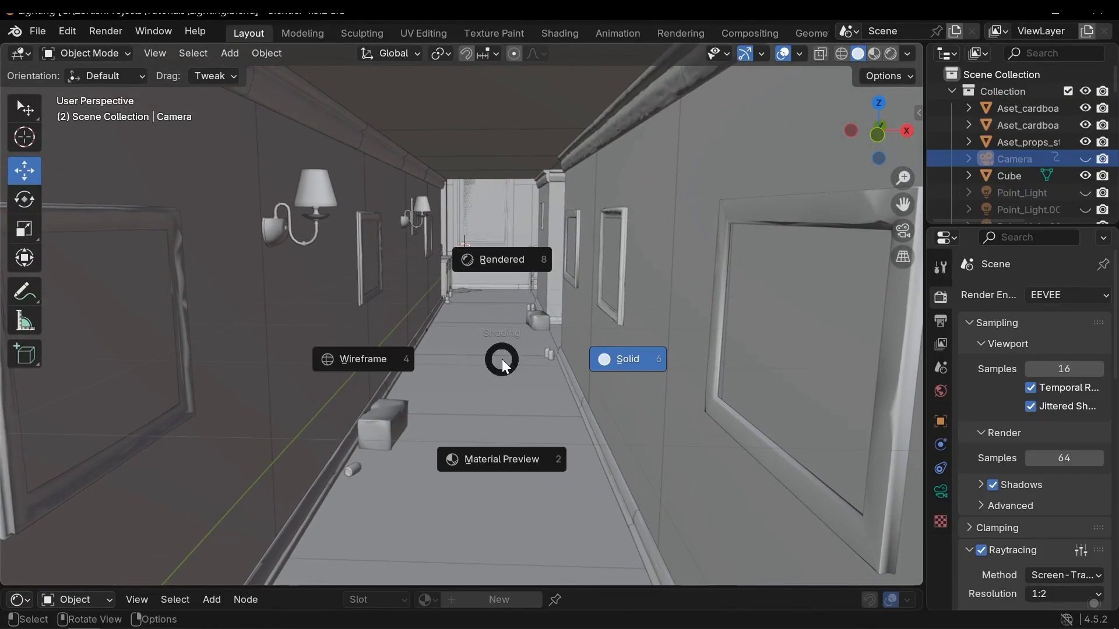
{"action": "left_click", "coordinate": [497, 264]}
{"action": "middle_click_drag", "start_coordinate": [464, 272], "coordinate": [465, 274]}
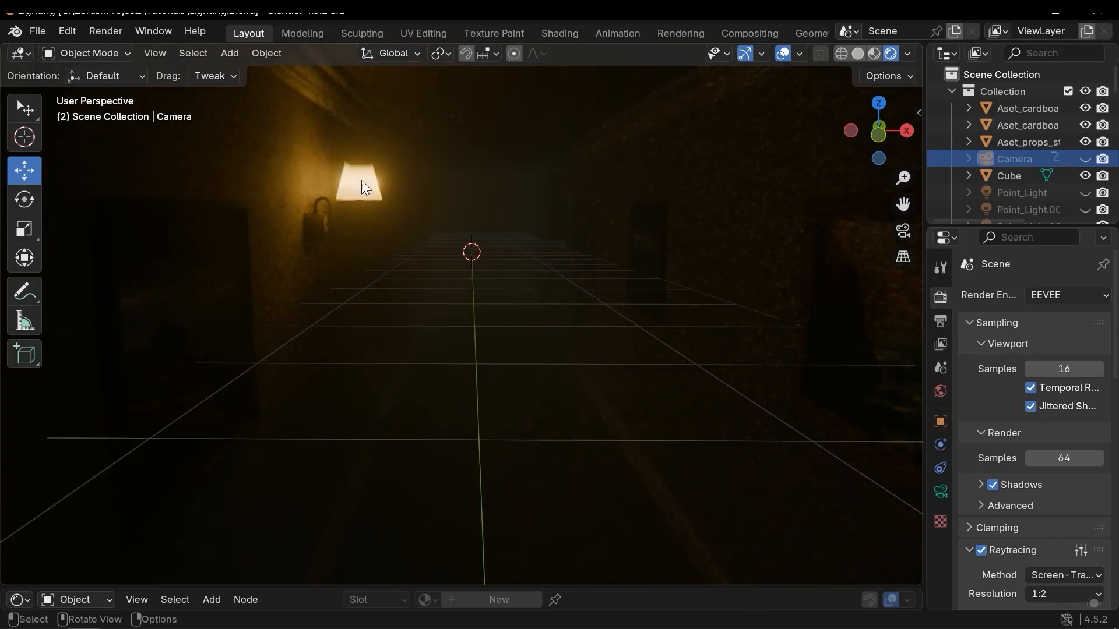
{"action": "middle_click_drag", "start_coordinate": [365, 187], "coordinate": [346, 204]}
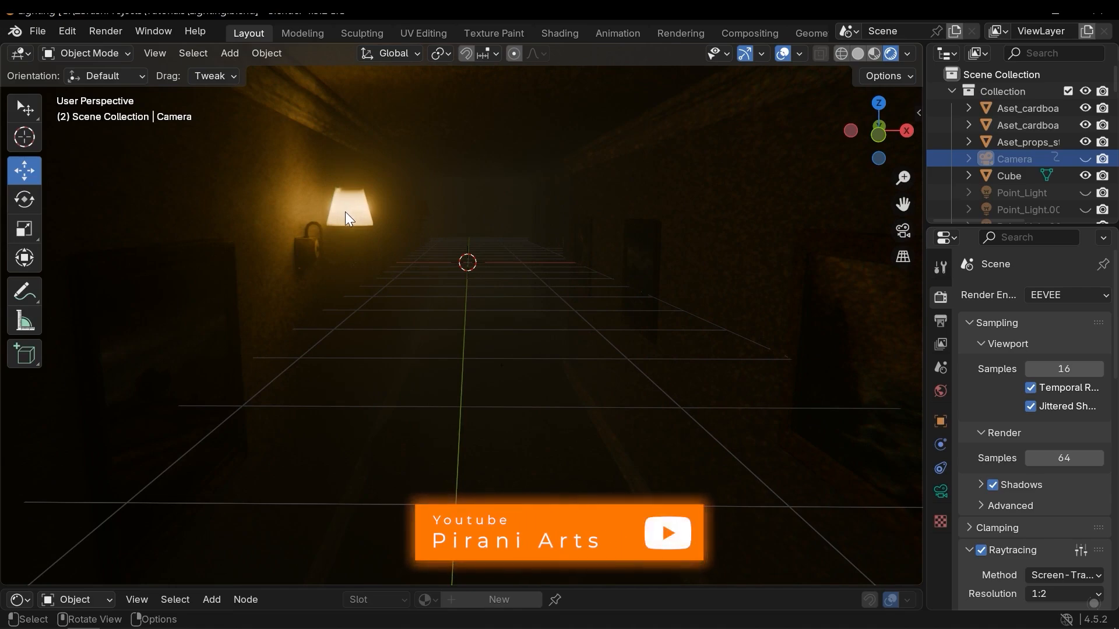
{"action": "middle_click_drag", "start_coordinate": [342, 215], "coordinate": [334, 215]}
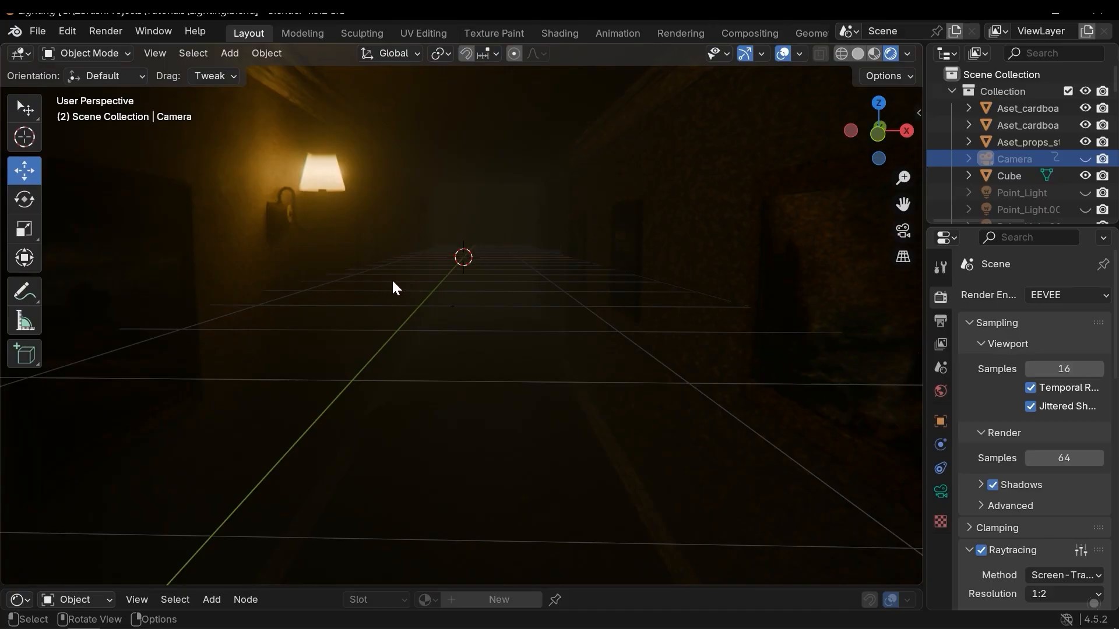
{"action": "scroll", "coordinate": [532, 321], "scroll_direction": "down", "scroll_amount": 8}
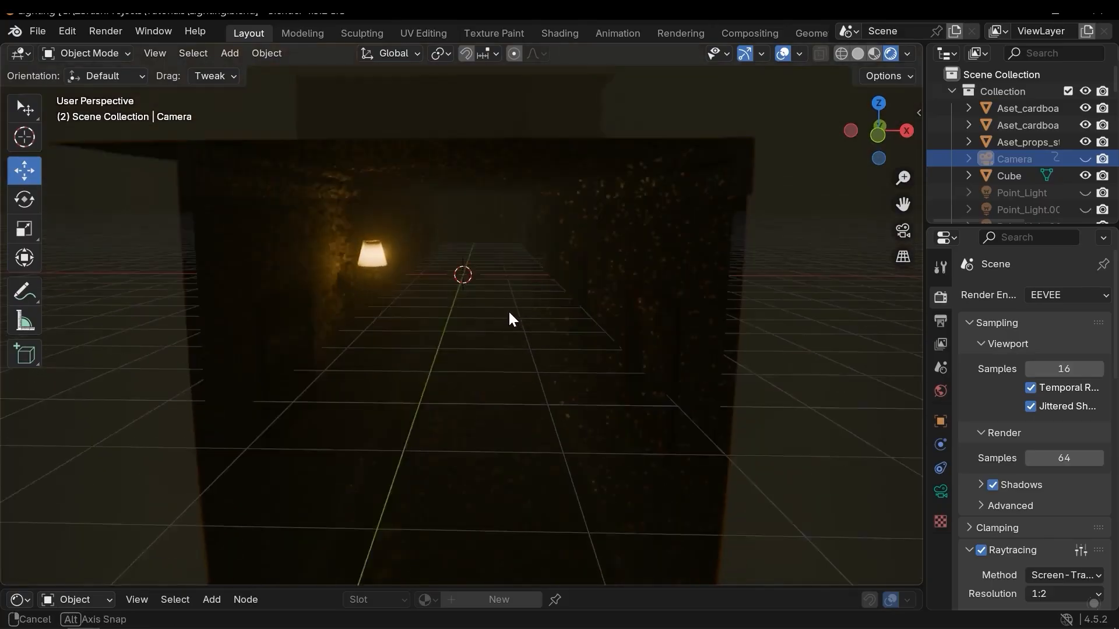
{"action": "scroll", "coordinate": [519, 324], "scroll_direction": "up", "scroll_amount": 2}
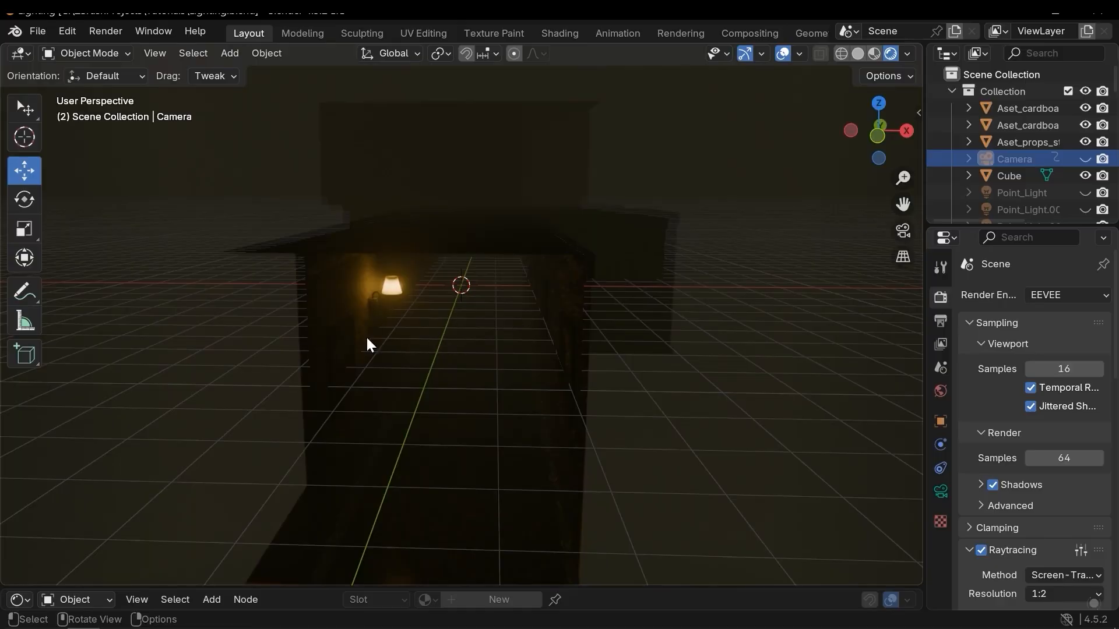
{"action": "middle_click_drag", "start_coordinate": [397, 365], "coordinate": [798, 349]}
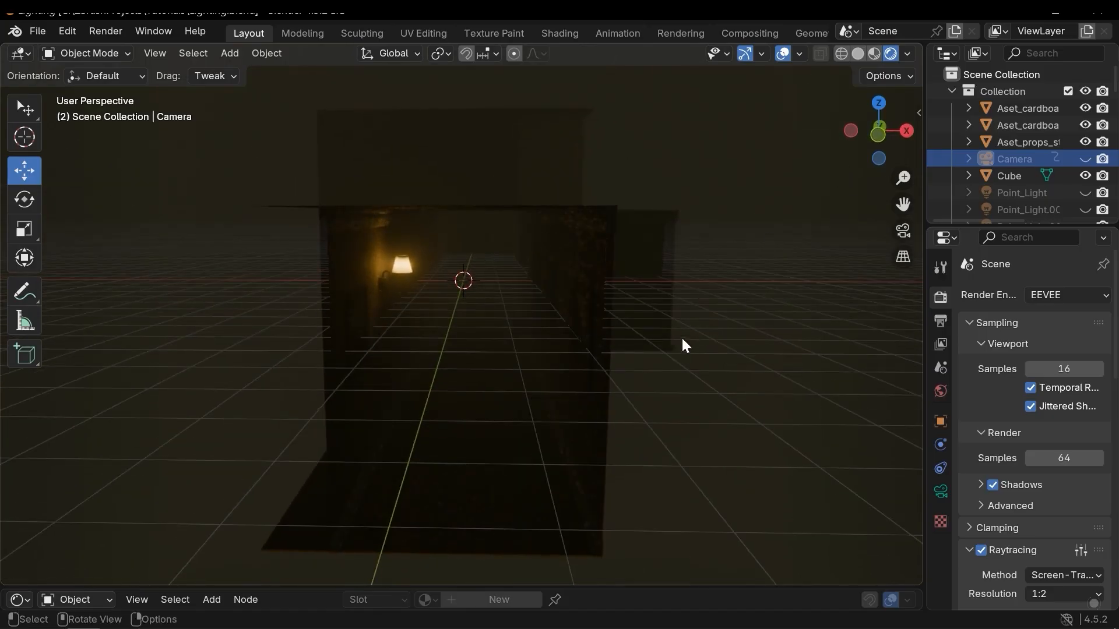
{"action": "left_click", "coordinate": [782, 54]}
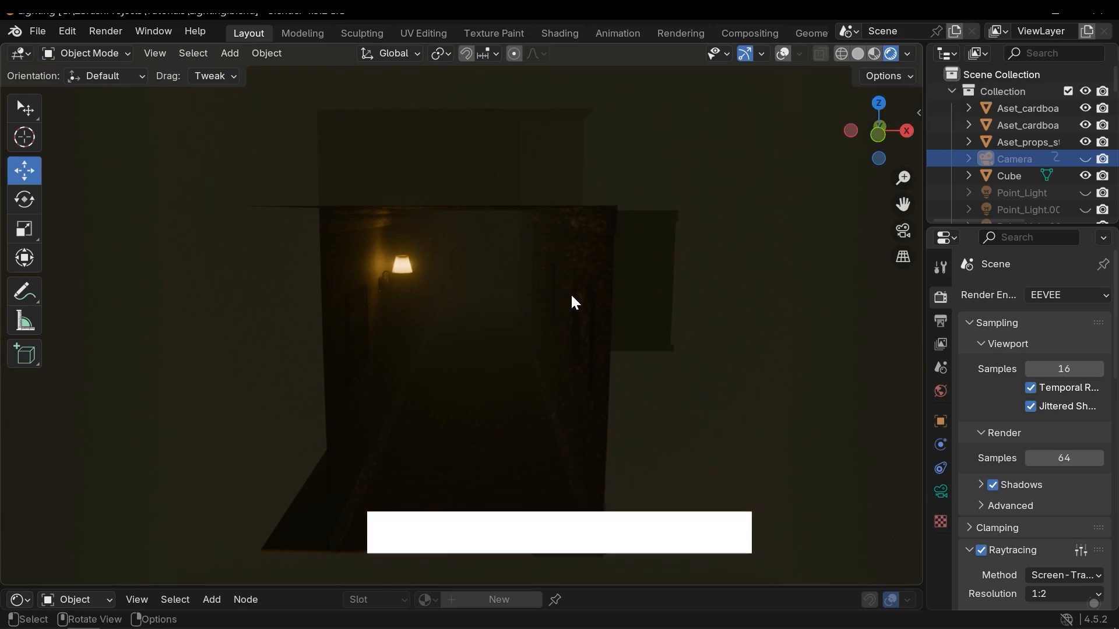
{"action": "left_click", "coordinate": [782, 54]}
{"action": "left_click", "coordinate": [798, 54]}
{"action": "left_click", "coordinate": [798, 55]}
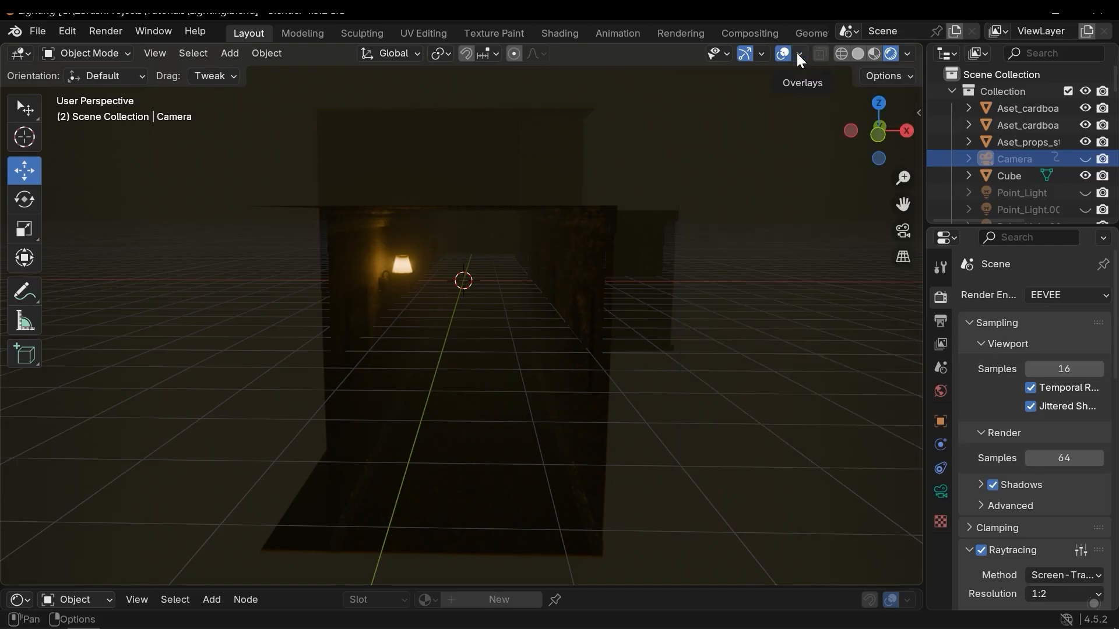
Hide the floor grid in the viewport overlays.
{"action": "left_click", "coordinate": [798, 54]}
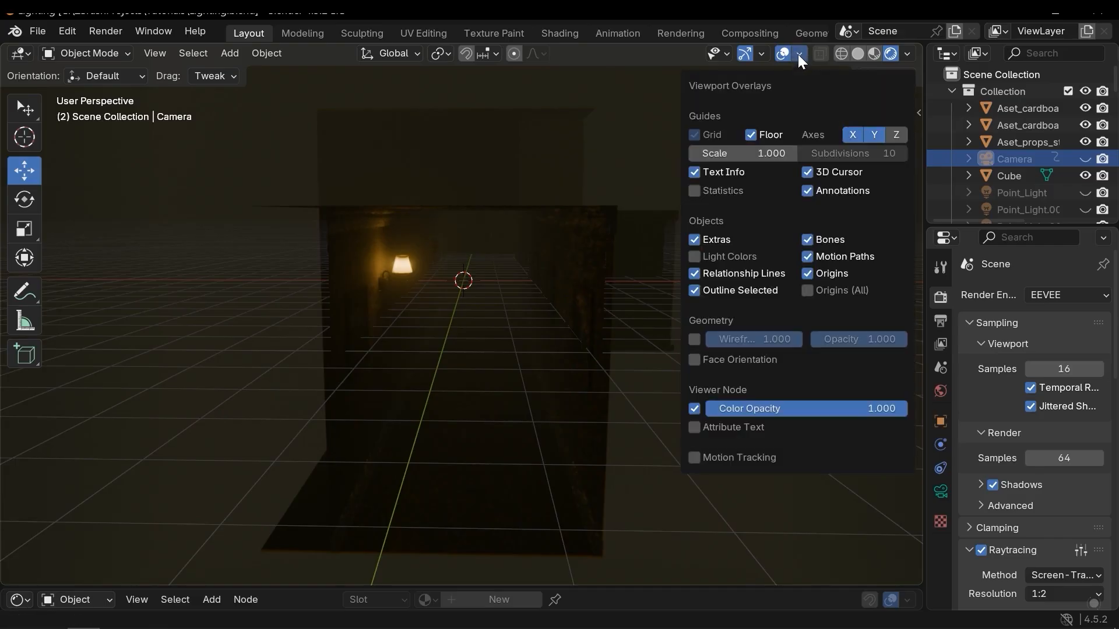
{"action": "left_click", "coordinate": [763, 134]}
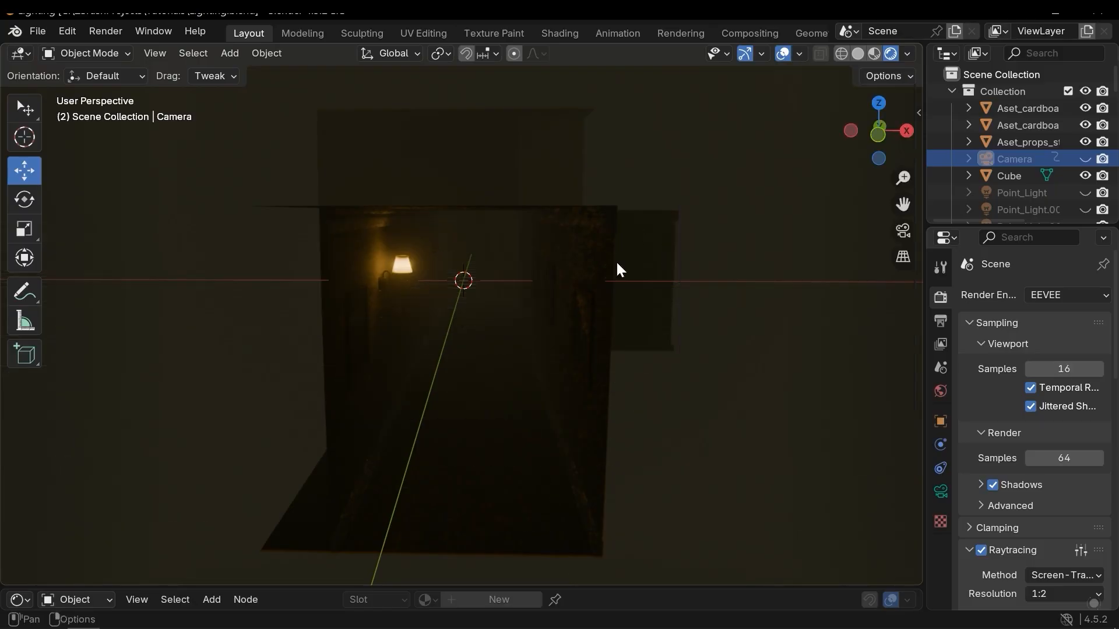
{"action": "left_click", "coordinate": [802, 53]}
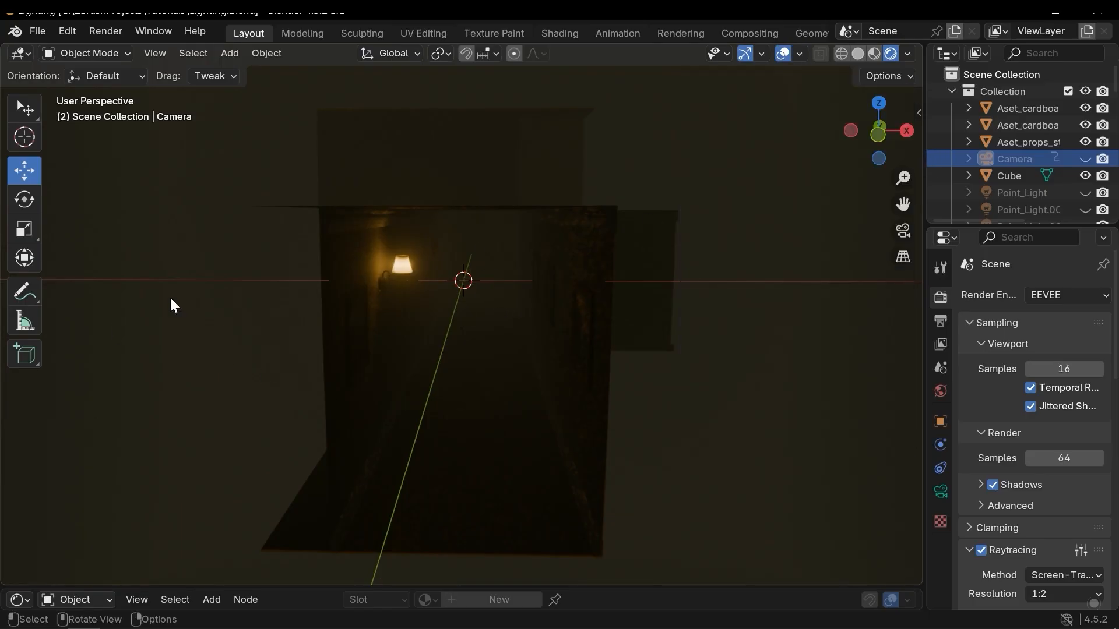
Turn off the X, Y and Z axis lines in the viewport overlays.
{"action": "left_click", "coordinate": [798, 53]}
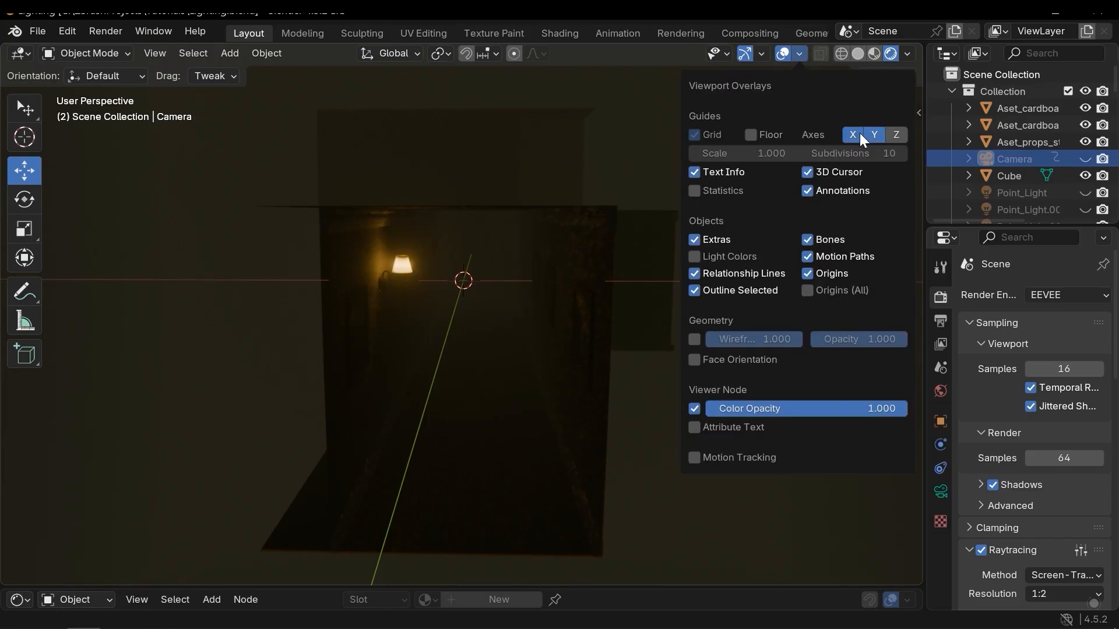
{"action": "left_click", "coordinate": [857, 131]}
{"action": "left_click", "coordinate": [872, 135]}
{"action": "left_click", "coordinate": [859, 132]}
{"action": "left_click", "coordinate": [875, 132]}
{"action": "left_click", "coordinate": [893, 133]}
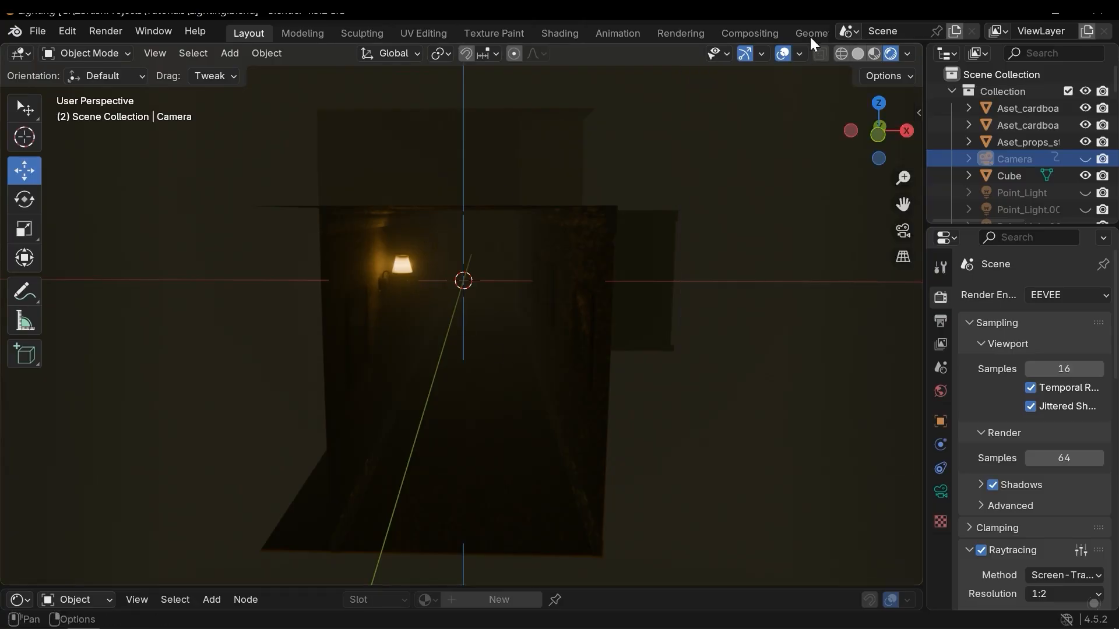
{"action": "left_click", "coordinate": [800, 54]}
{"action": "left_click", "coordinate": [874, 135]}
{"action": "left_click", "coordinate": [895, 135]}
{"action": "left_click", "coordinate": [852, 136]}
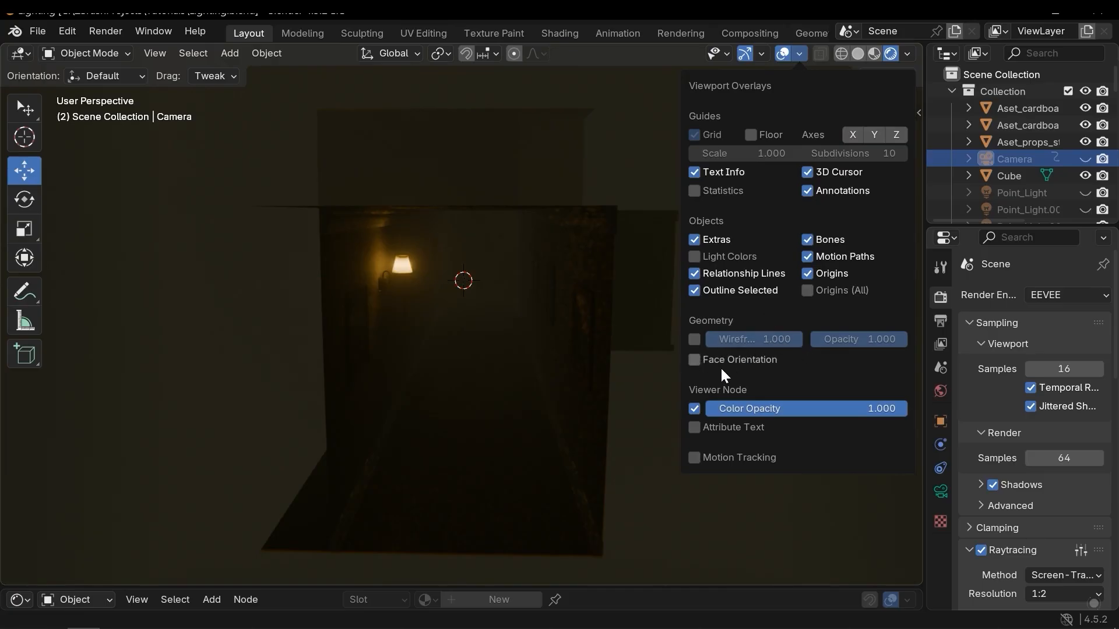
{"action": "left_click", "coordinate": [696, 339]}
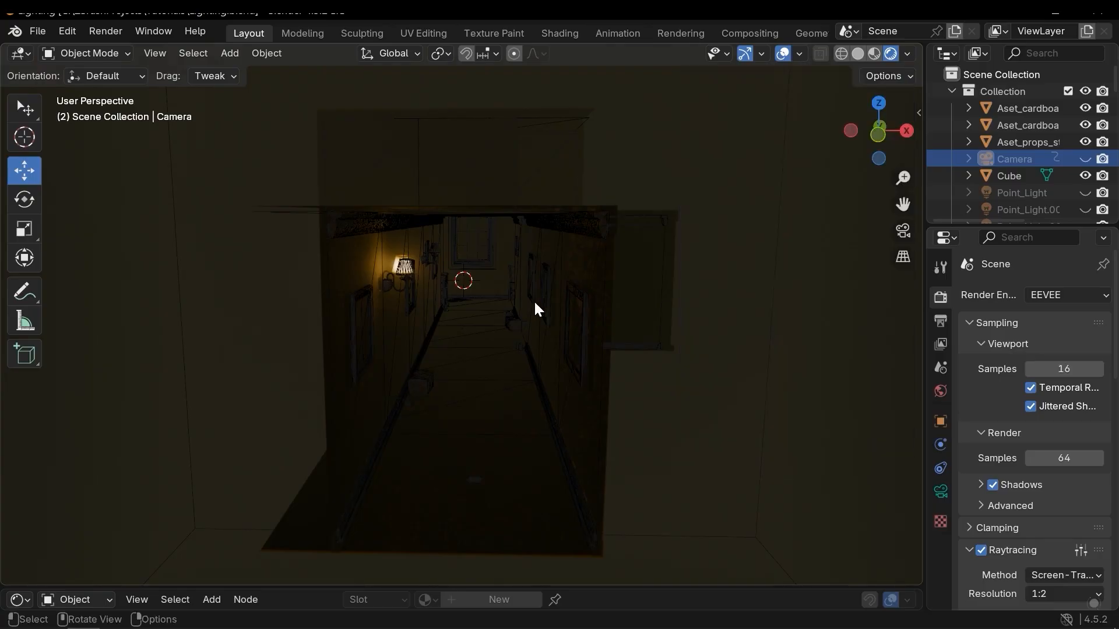
{"action": "scroll", "coordinate": [477, 281], "scroll_direction": "up", "scroll_amount": 6}
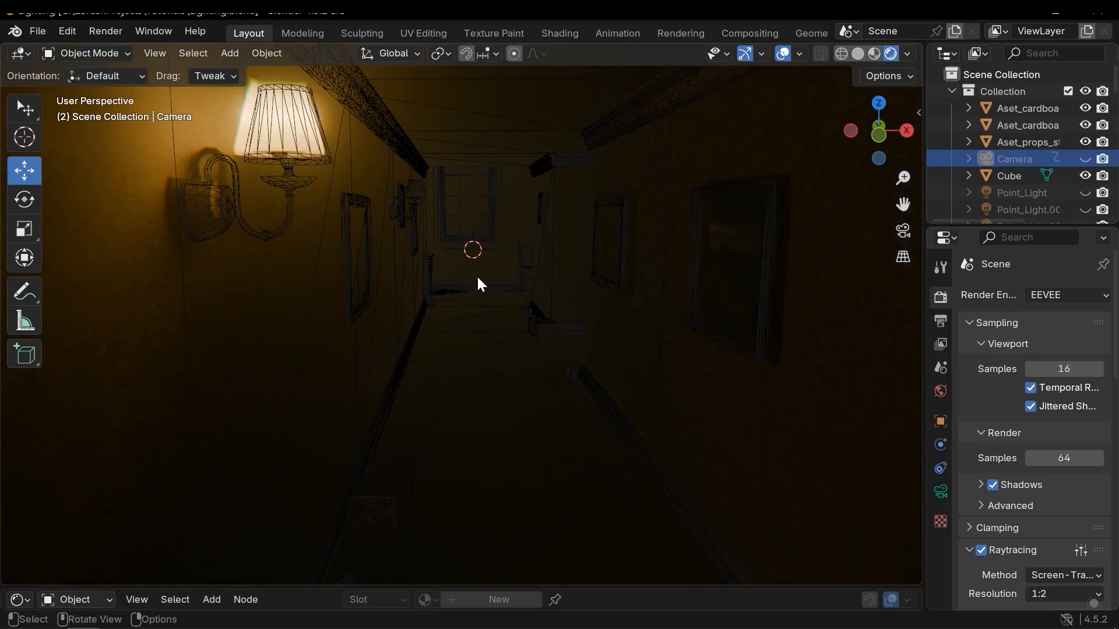
{"action": "left_click", "coordinate": [799, 54]}
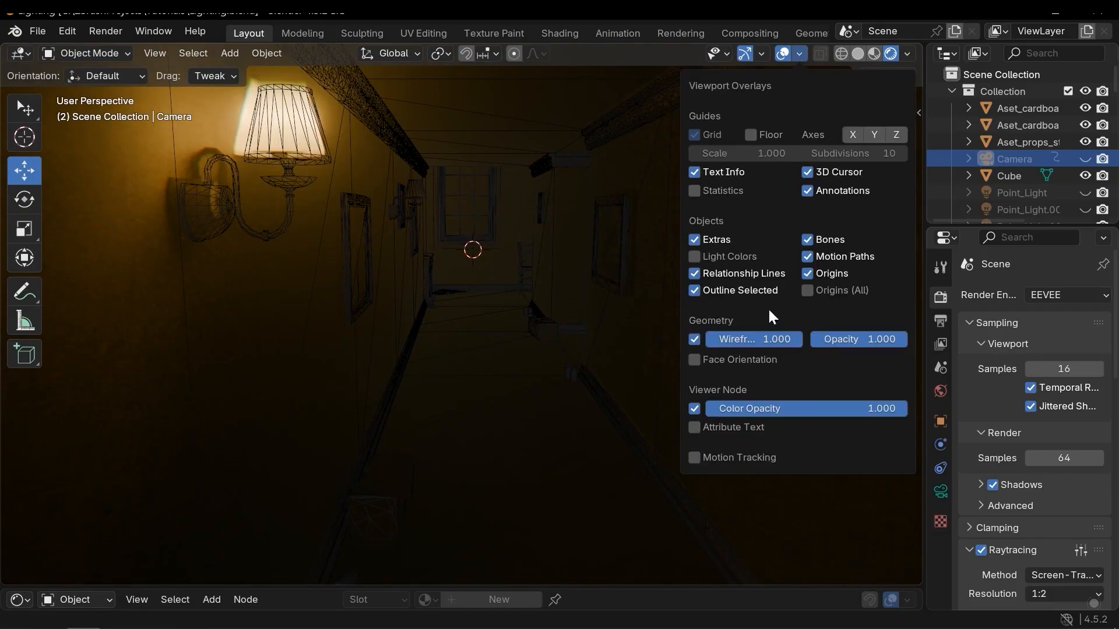
{"action": "left_click", "coordinate": [695, 339]}
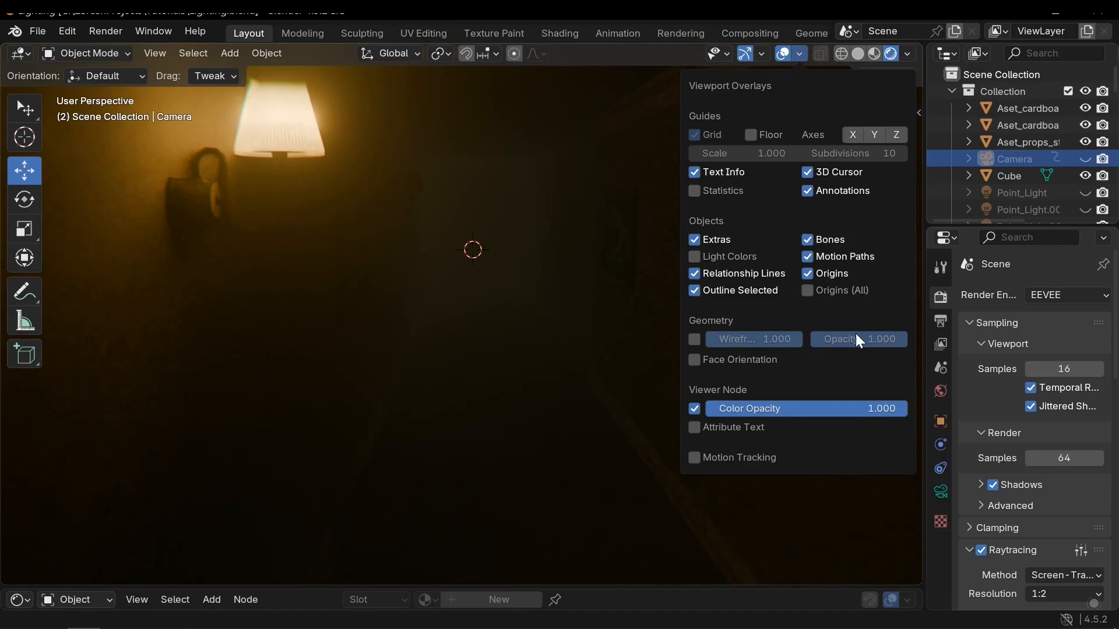
Add a point light at the 3D cursor in the hallway.
{"action": "scroll", "coordinate": [516, 282], "scroll_direction": "down", "scroll_amount": 4}
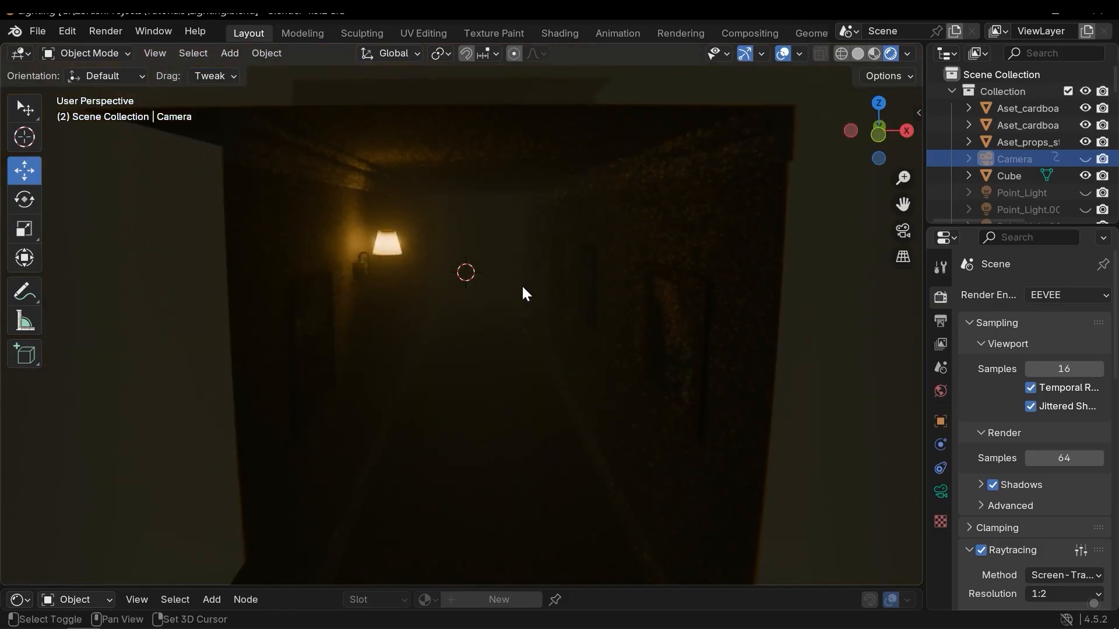
{"action": "key", "text": "shift+a"}
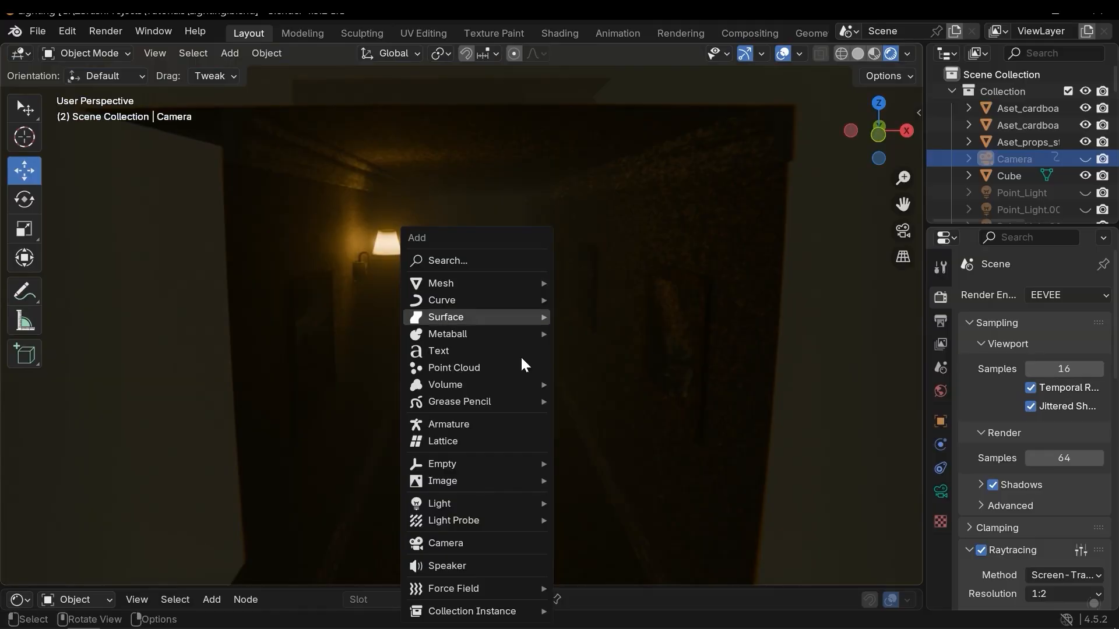
{"action": "mouse_move", "coordinate": [488, 505]}
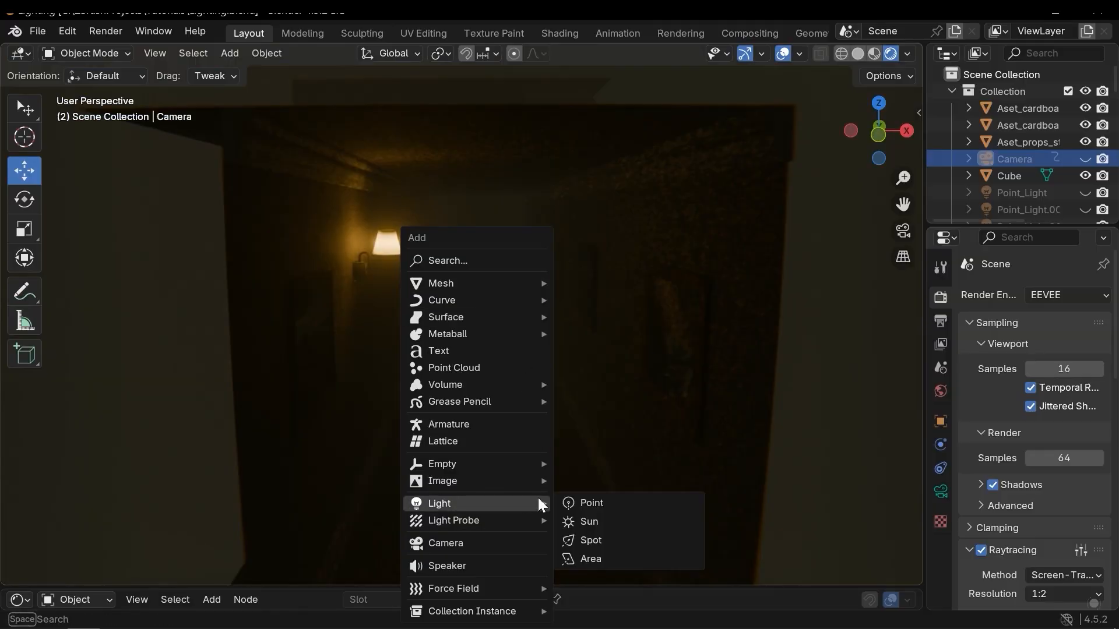
{"action": "left_click", "coordinate": [618, 503]}
{"action": "scroll", "coordinate": [449, 299], "scroll_direction": "up", "scroll_amount": 3}
{"action": "scroll", "coordinate": [449, 303], "scroll_direction": "up", "scroll_amount": 2}
{"action": "middle_click_drag", "start_coordinate": [446, 316], "coordinate": [455, 353], "text": "shift"}
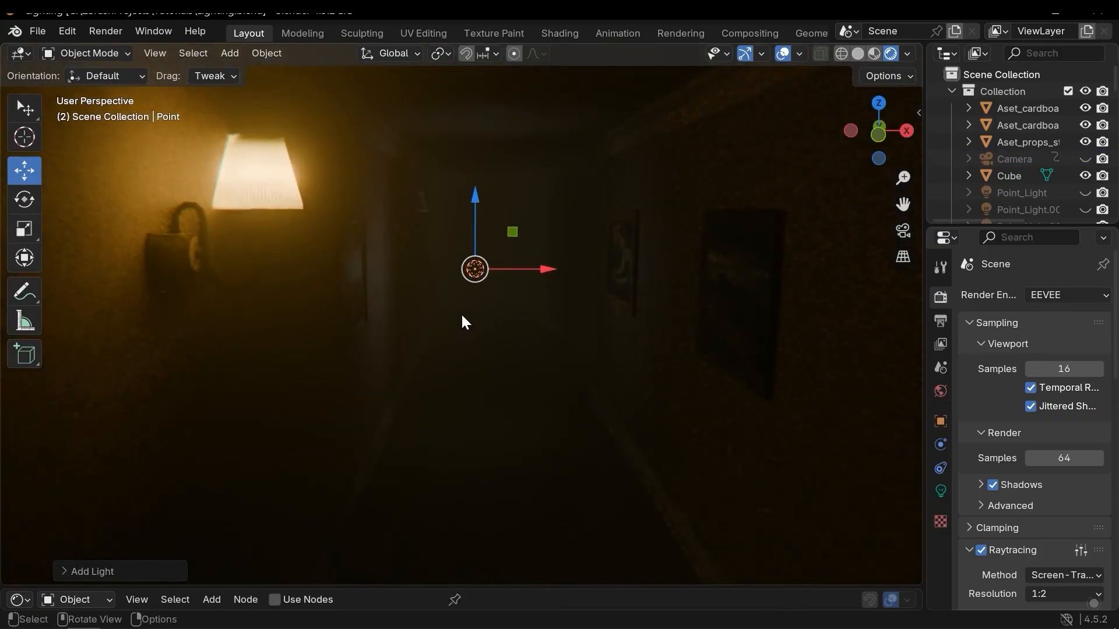
{"action": "left_click_drag", "start_coordinate": [547, 266], "coordinate": [589, 283]}
{"action": "key", "text": "ctrl+z"}
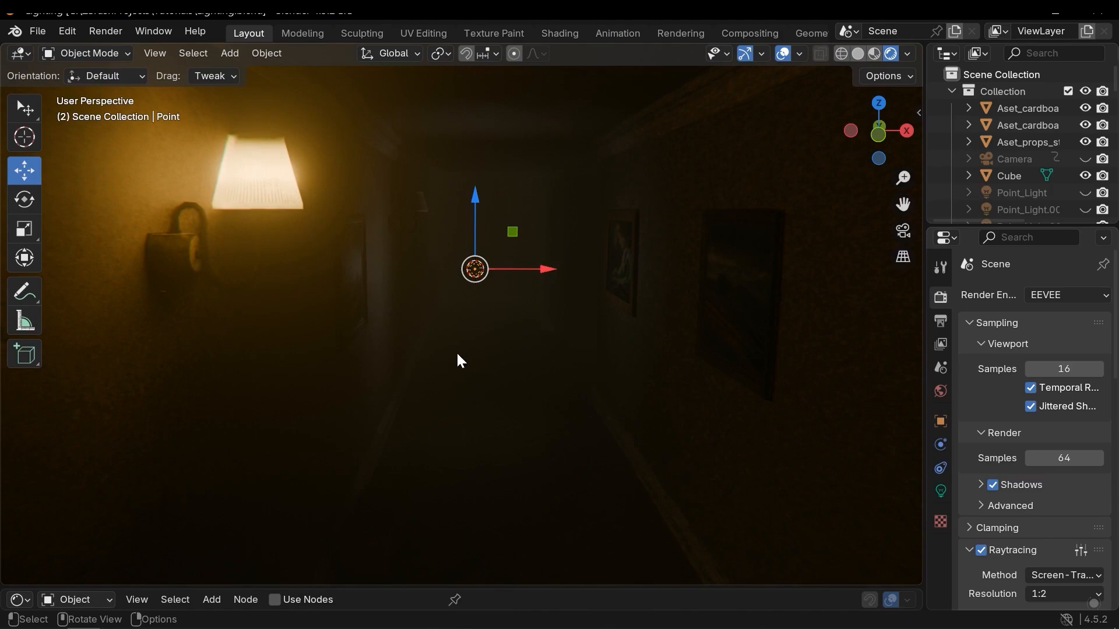
{"action": "mouse_move", "coordinate": [543, 271]}
{"action": "left_mouse_down"}
{"action": "mouse_move", "coordinate": [587, 264]}
{"action": "mouse_move", "coordinate": [533, 269]}
{"action": "left_mouse_up"}
{"action": "key", "text": "ctrl+z"}
{"action": "middle_click_drag", "start_coordinate": [685, 326], "coordinate": [476, 271]}
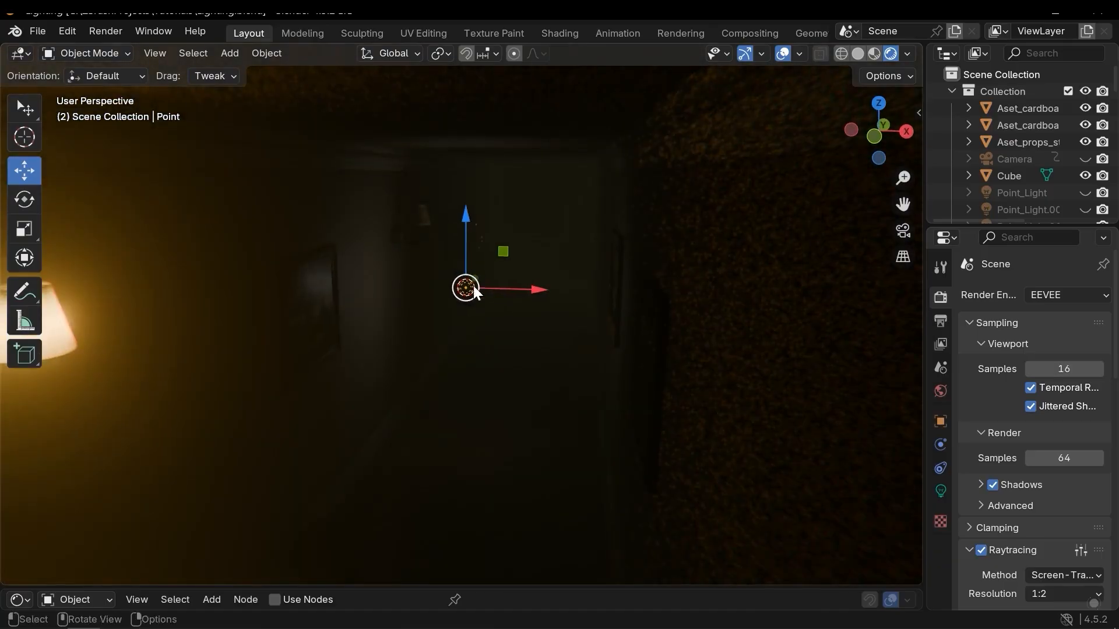
{"action": "key", "text": "g"}
{"action": "right_click", "coordinate": [494, 279]}
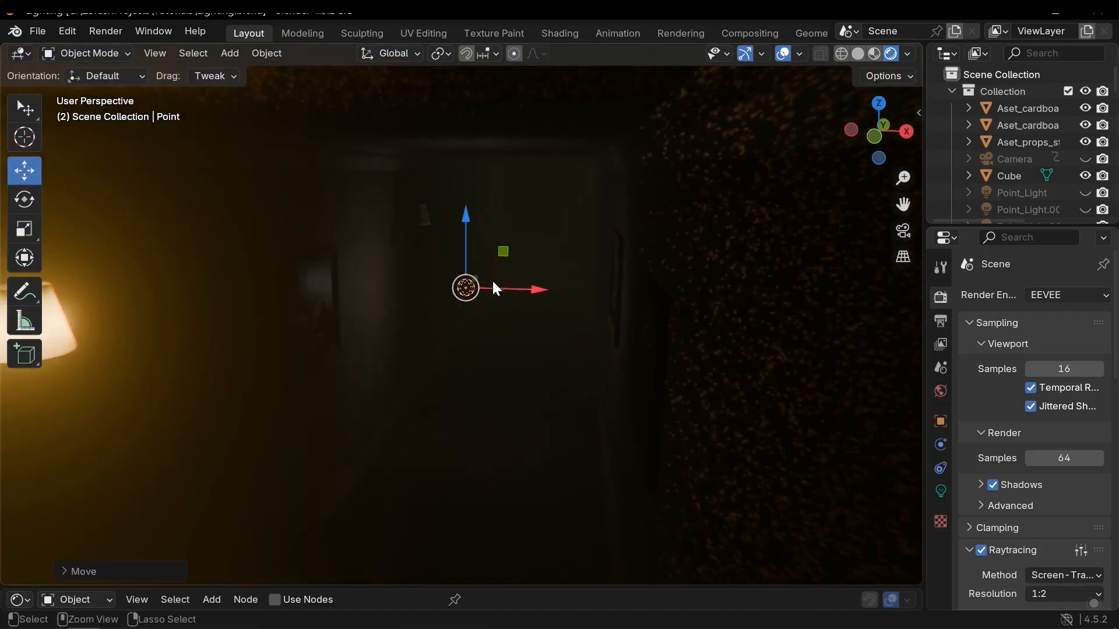
{"action": "key", "text": "shift+space"}
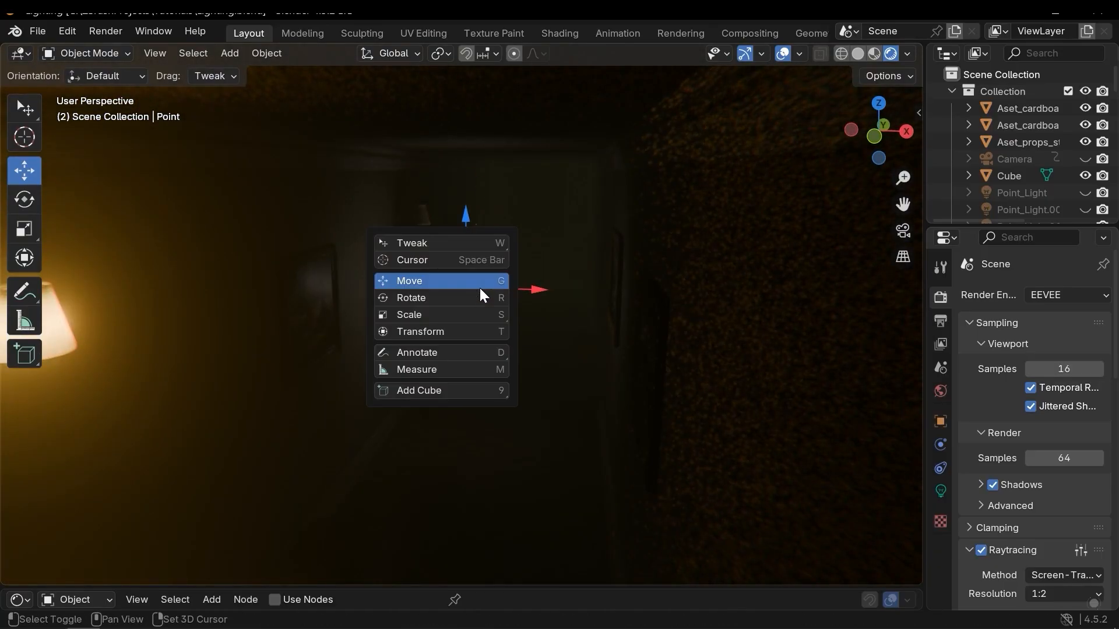
{"action": "left_click", "coordinate": [450, 299]}
{"action": "mouse_move", "coordinate": [520, 251]}
{"action": "left_mouse_down"}
{"action": "mouse_move", "coordinate": [537, 358]}
{"action": "mouse_move", "coordinate": [499, 242]}
{"action": "mouse_move", "coordinate": [396, 230]}
{"action": "mouse_move", "coordinate": [565, 375]}
{"action": "mouse_move", "coordinate": [503, 268]}
{"action": "mouse_move", "coordinate": [551, 317]}
{"action": "mouse_move", "coordinate": [956, 287]}
{"action": "mouse_move", "coordinate": [592, 288]}
{"action": "mouse_move", "coordinate": [927, 288]}
{"action": "mouse_move", "coordinate": [630, 287]}
{"action": "mouse_move", "coordinate": [502, 260]}
{"action": "left_mouse_up"}
{"action": "key", "text": "s"}
{"action": "key", "text": "shift+space"}
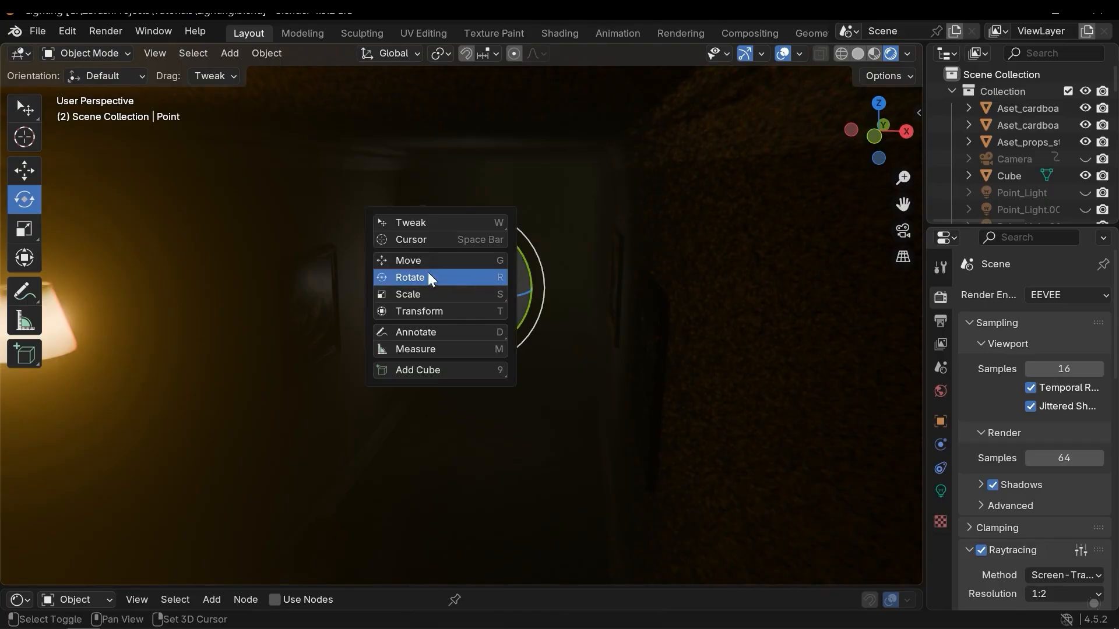
{"action": "left_click", "coordinate": [421, 260]}
Move the point light up next to the shade of the lit wall lamp.
{"action": "left_click_drag", "start_coordinate": [477, 275], "coordinate": [468, 280]}
{"action": "scroll", "coordinate": [468, 274], "scroll_direction": "up", "scroll_amount": 2}
{"action": "scroll", "coordinate": [492, 291], "scroll_direction": "up", "scroll_amount": 2}
{"action": "middle_click_drag", "start_coordinate": [460, 227], "coordinate": [558, 360], "text": "shift"}
{"action": "left_click_drag", "start_coordinate": [551, 269], "coordinate": [551, 185]}
{"action": "left_click_drag", "start_coordinate": [600, 280], "coordinate": [564, 278]}
{"action": "middle_click_drag", "start_coordinate": [568, 297], "coordinate": [699, 294]}
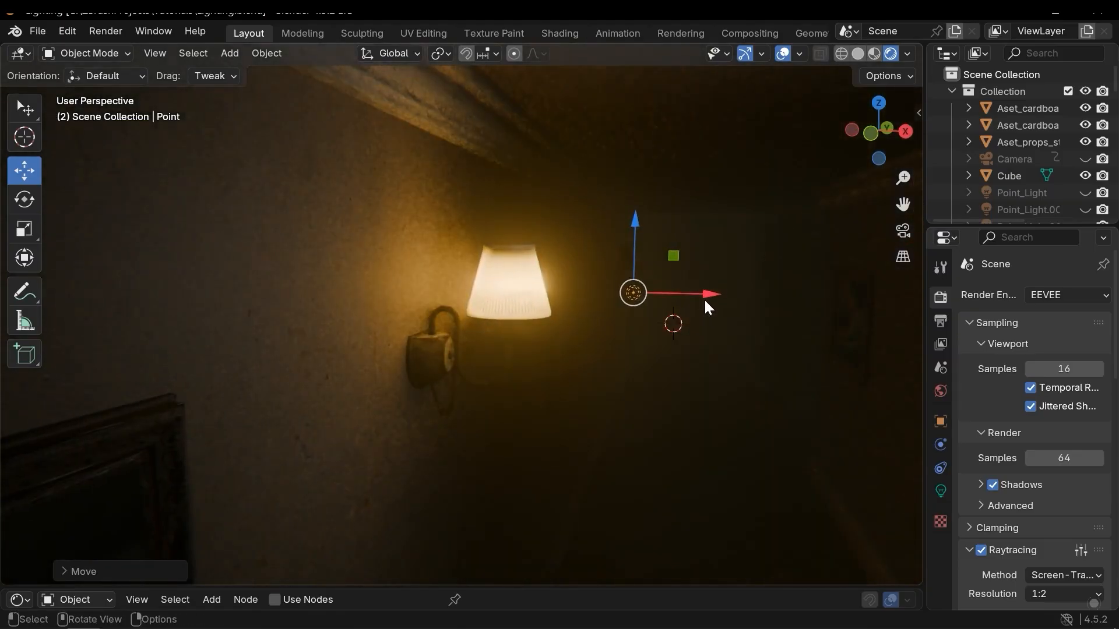
{"action": "left_click_drag", "start_coordinate": [698, 295], "coordinate": [638, 309]}
{"action": "middle_click_drag", "start_coordinate": [623, 340], "coordinate": [632, 320]}
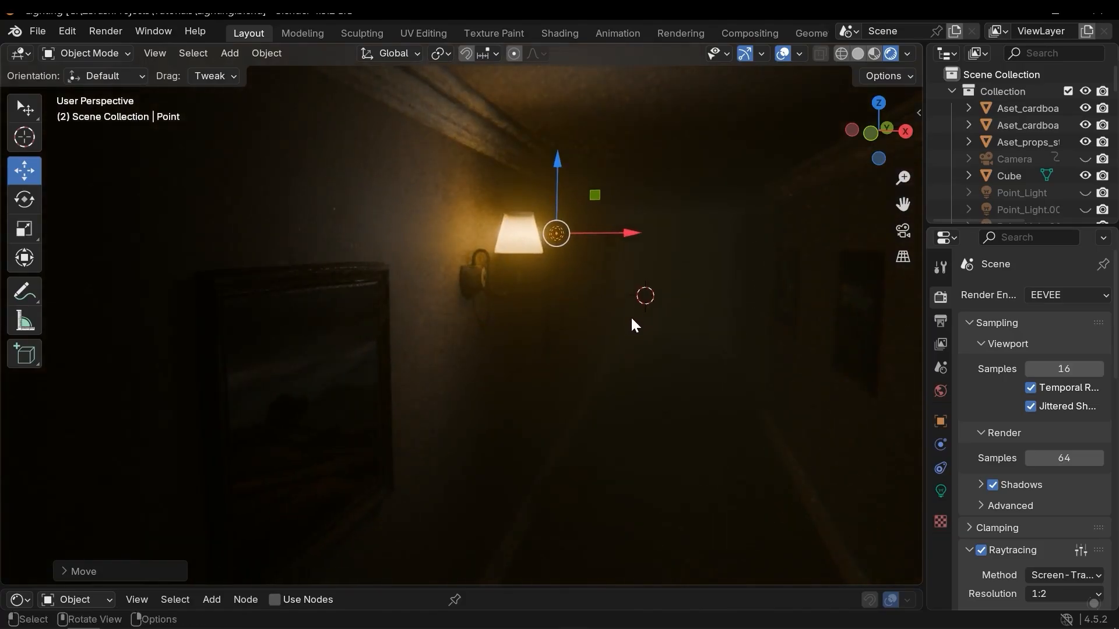
{"action": "left_click", "coordinate": [939, 492]}
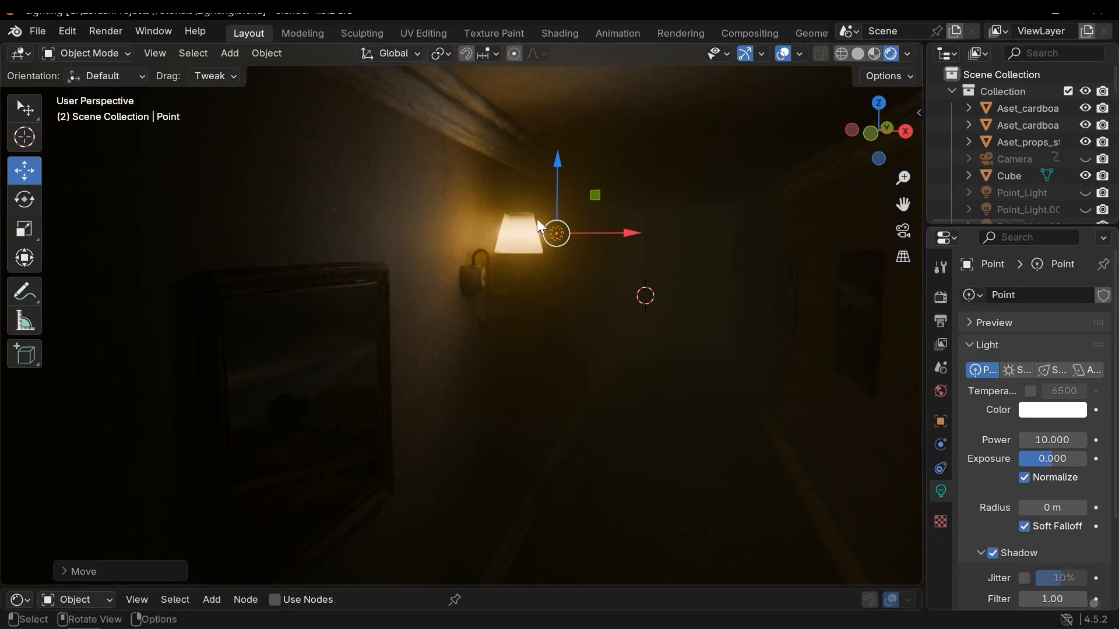
{"action": "left_click", "coordinate": [940, 297]}
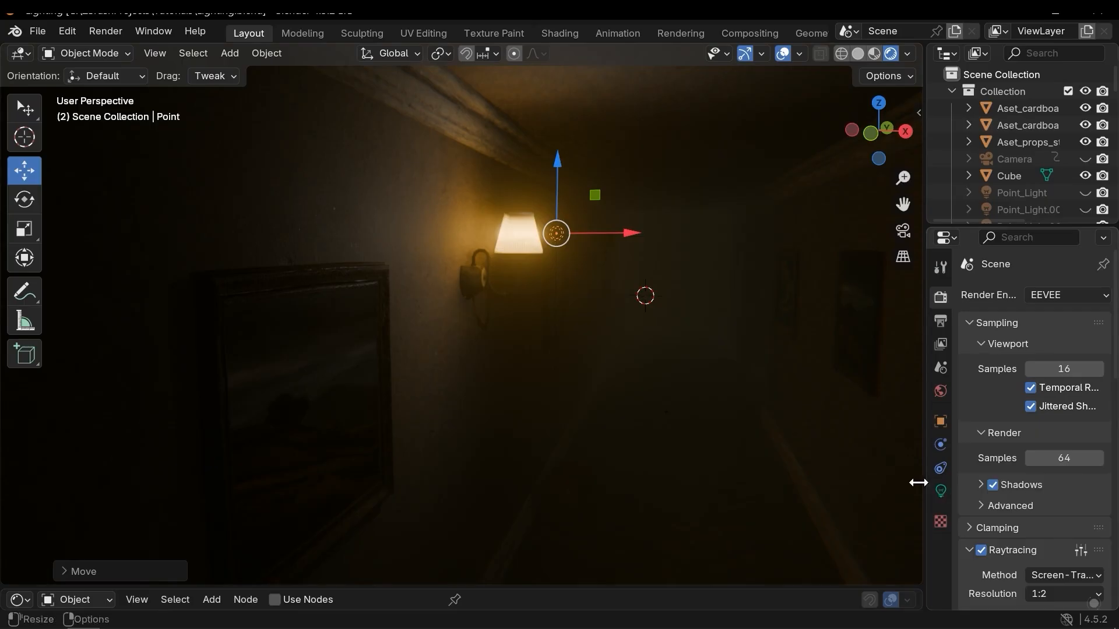
{"action": "left_click", "coordinate": [681, 451]}
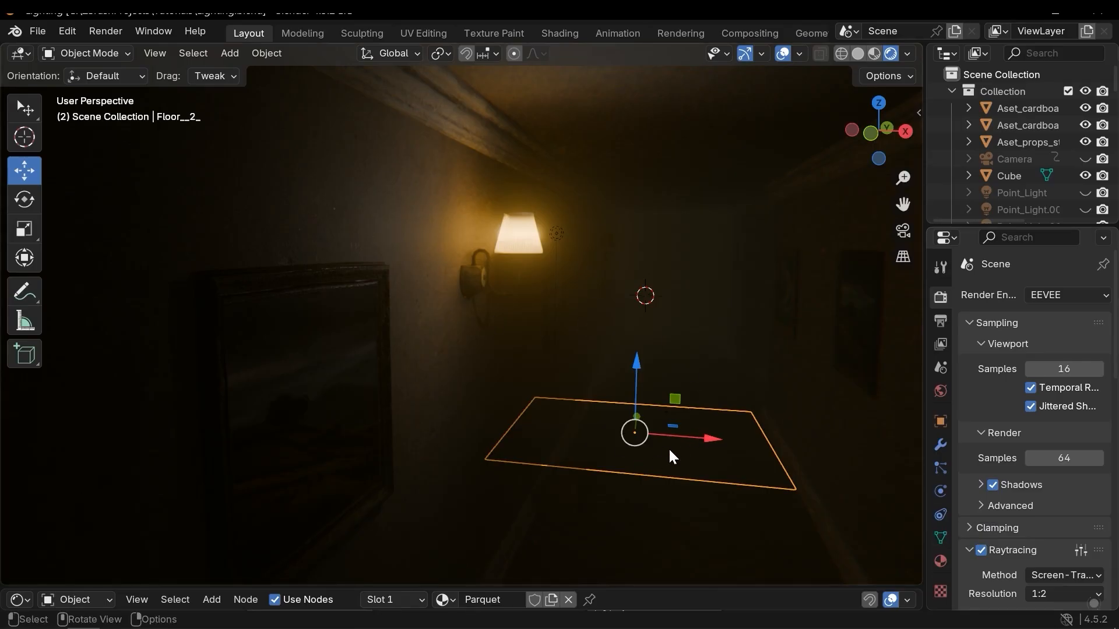
Select the point light at the lit wall lamp and open its light properties.
{"action": "left_click", "coordinate": [557, 233]}
{"action": "left_click", "coordinate": [942, 491]}
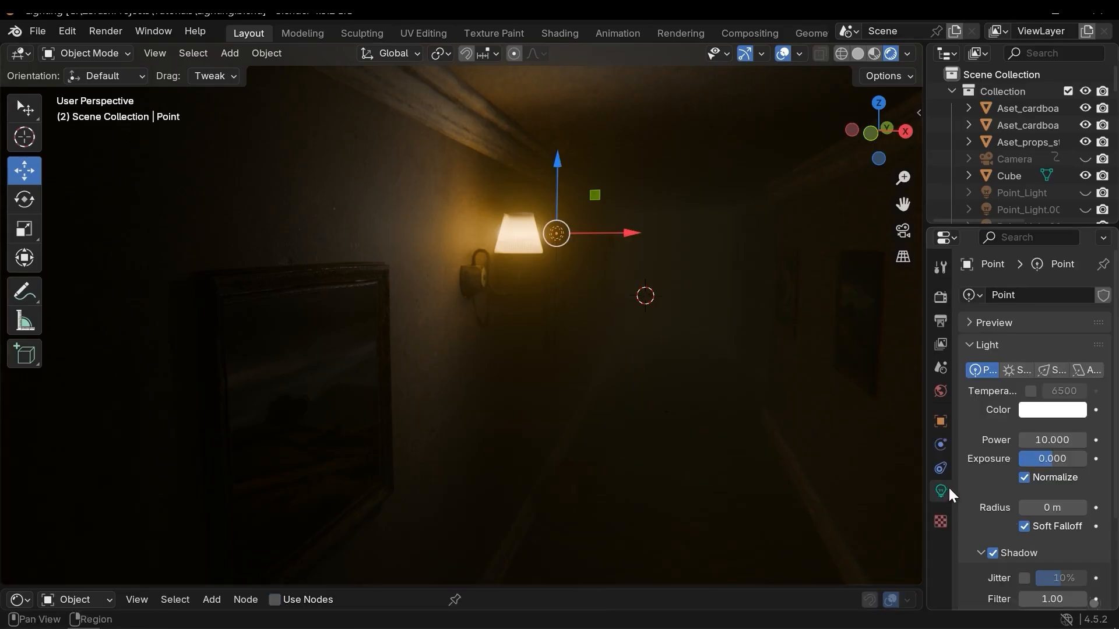
{"action": "scroll", "coordinate": [985, 453], "scroll_direction": "down", "scroll_amount": 5}
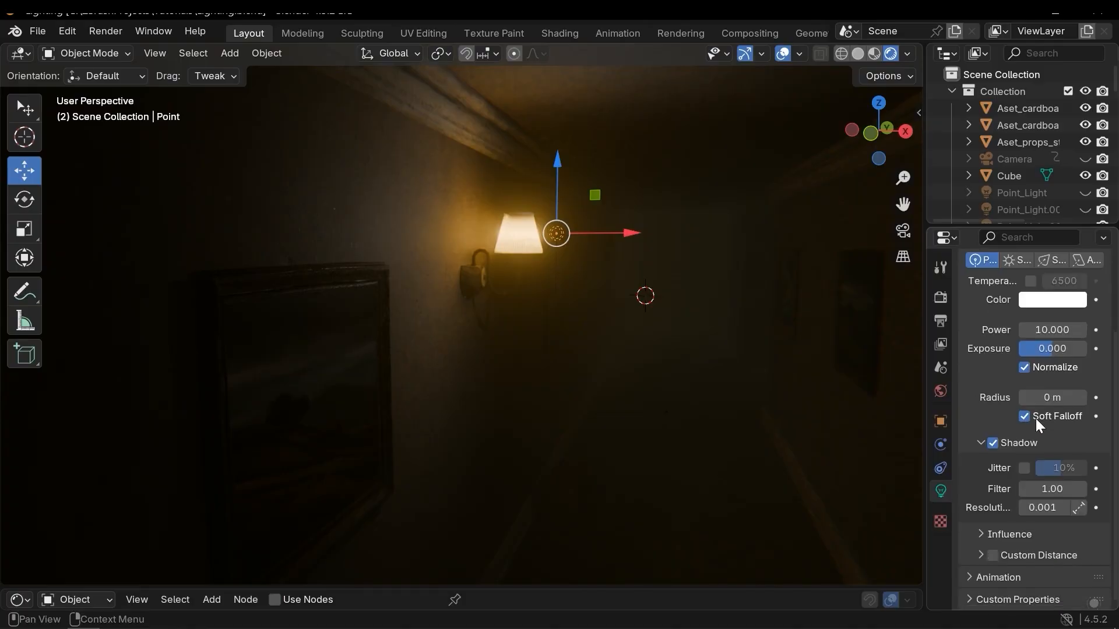
{"action": "scroll", "coordinate": [1035, 423], "scroll_direction": "up", "scroll_amount": 5}
{"action": "scroll", "coordinate": [1058, 439], "scroll_direction": "down", "scroll_amount": 5}
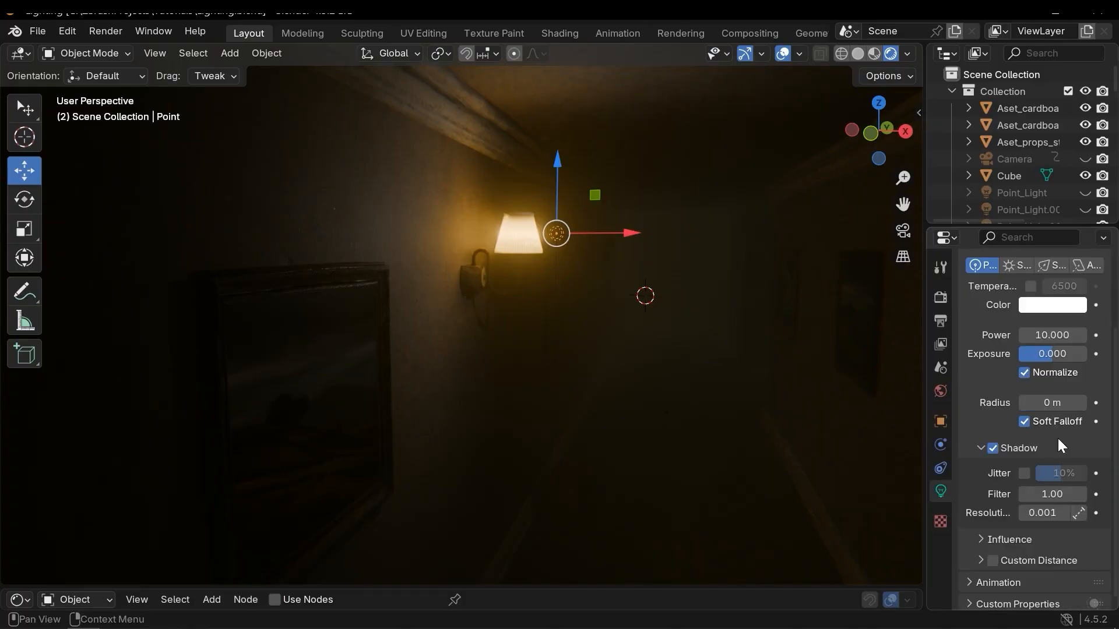
{"action": "scroll", "coordinate": [1059, 440], "scroll_direction": "up", "scroll_amount": 3}
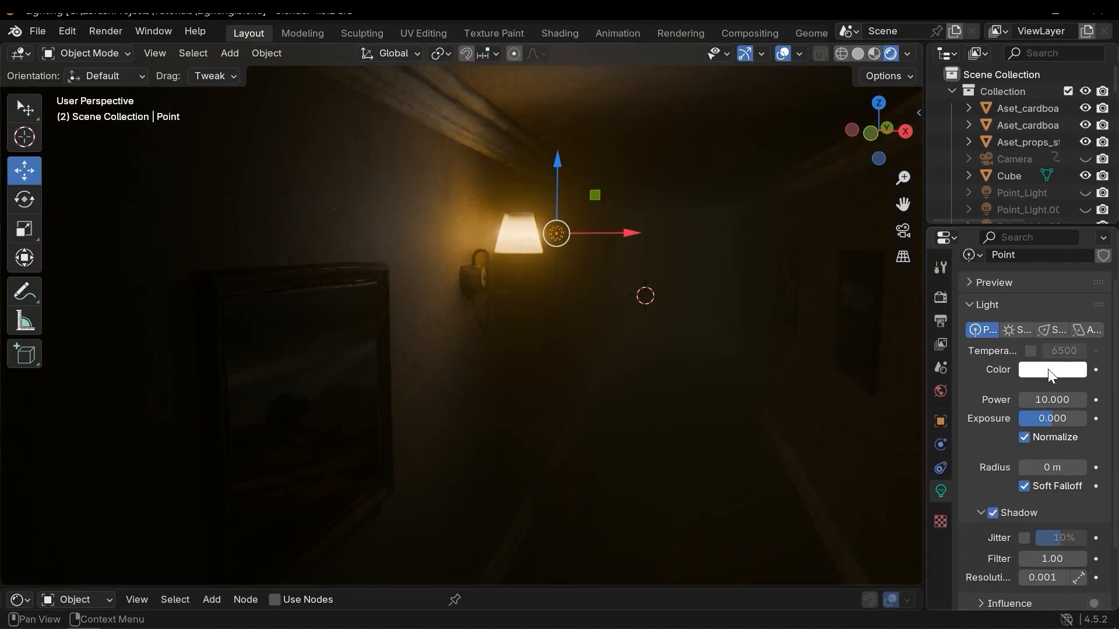
Try enabling the light's color temperature and adjusting its value and tint.
{"action": "left_click", "coordinate": [1031, 351]}
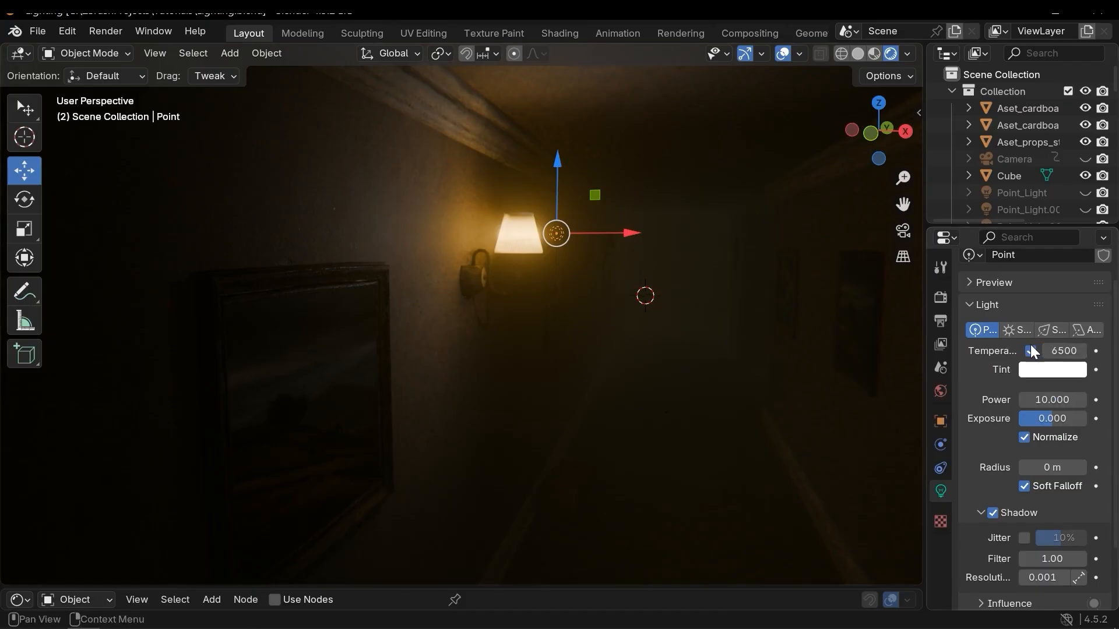
{"action": "left_click_drag", "start_coordinate": [1062, 351], "coordinate": [1083, 350]}
{"action": "key", "text": "ctrl+z"}
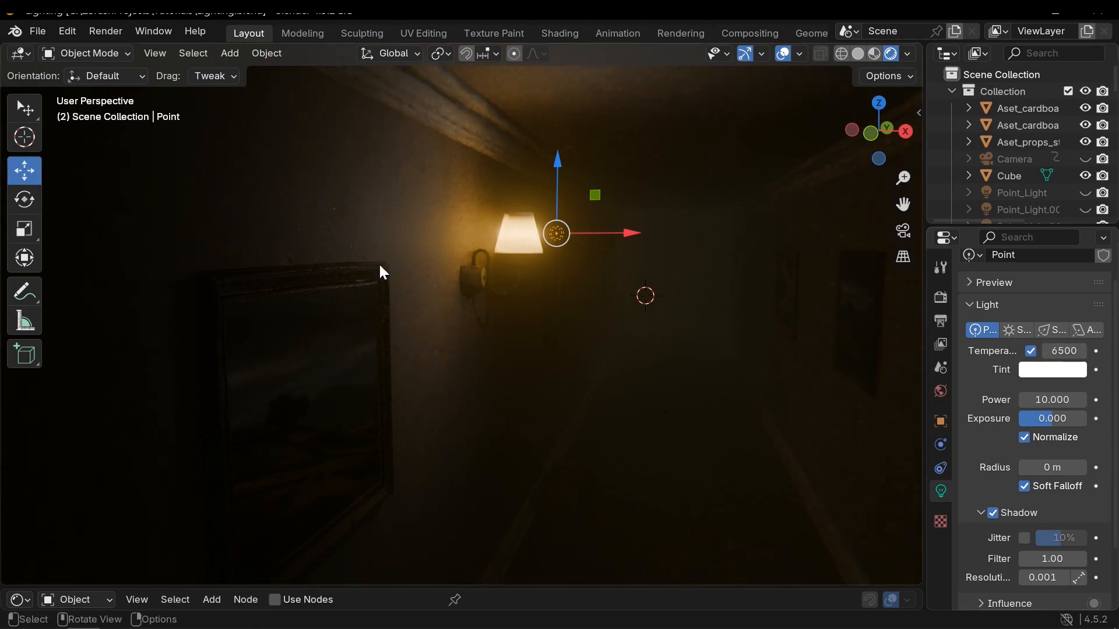
{"action": "scroll", "coordinate": [1071, 134], "scroll_direction": "down", "scroll_amount": 1}
{"action": "left_click_drag", "start_coordinate": [1067, 351], "coordinate": [1078, 372]}
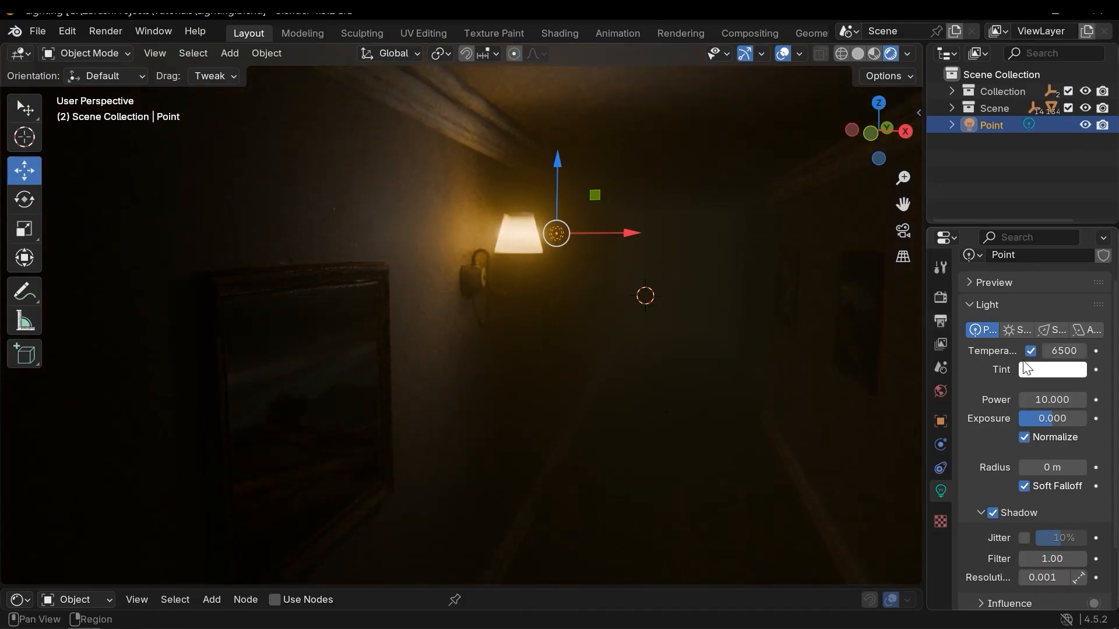
{"action": "left_click", "coordinate": [1035, 370]}
{"action": "left_click", "coordinate": [1036, 373]}
{"action": "left_click_drag", "start_coordinate": [995, 188], "coordinate": [931, 168]}
{"action": "key", "text": "ctrl+z"}
Switch the light back to plain color mode and set its color to light blue.
{"action": "left_click", "coordinate": [1031, 351]}
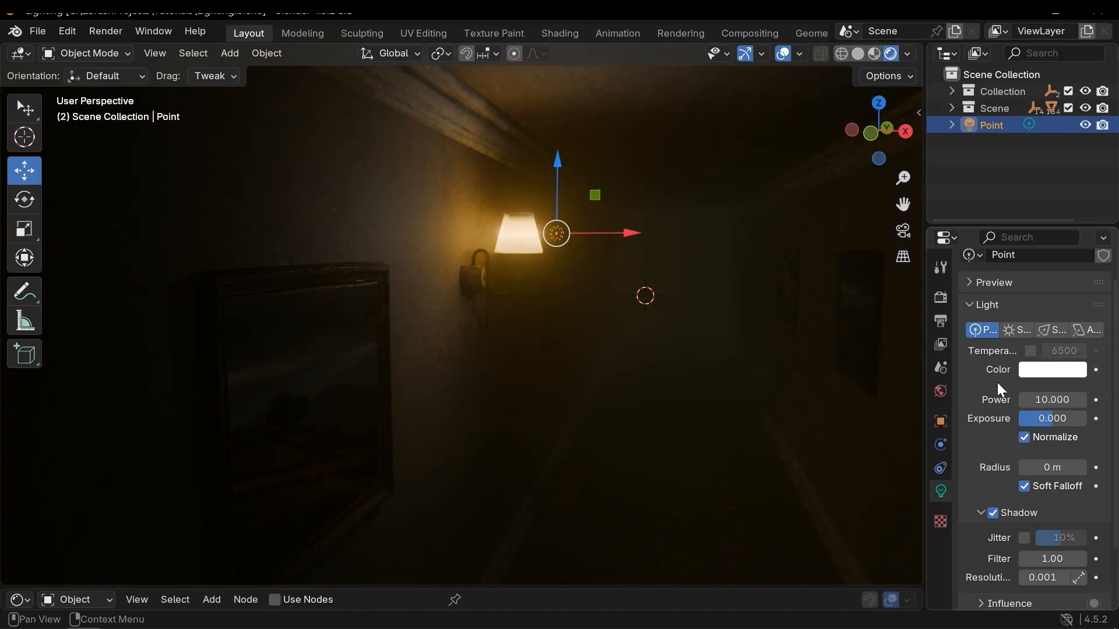
{"action": "left_click", "coordinate": [1038, 367]}
{"action": "left_click_drag", "start_coordinate": [974, 191], "coordinate": [1061, 184]}
{"action": "left_click_drag", "start_coordinate": [1061, 184], "coordinate": [1061, 169]}
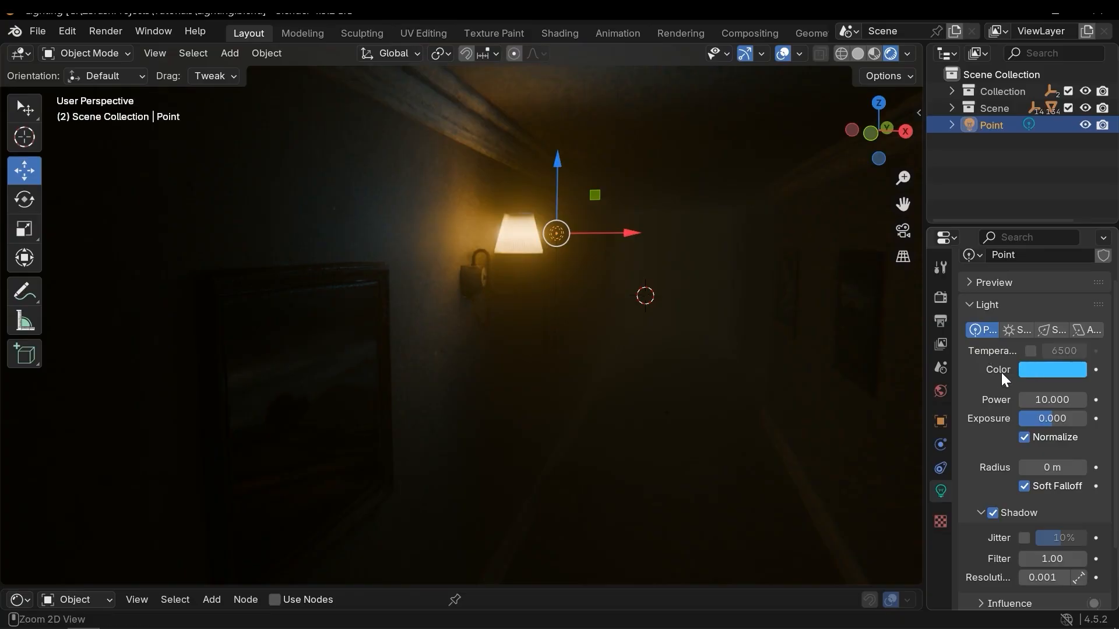
Enable color temperature on the point light, set it to 3236 and raise the power to 45.6.
{"action": "left_click", "coordinate": [1031, 351]}
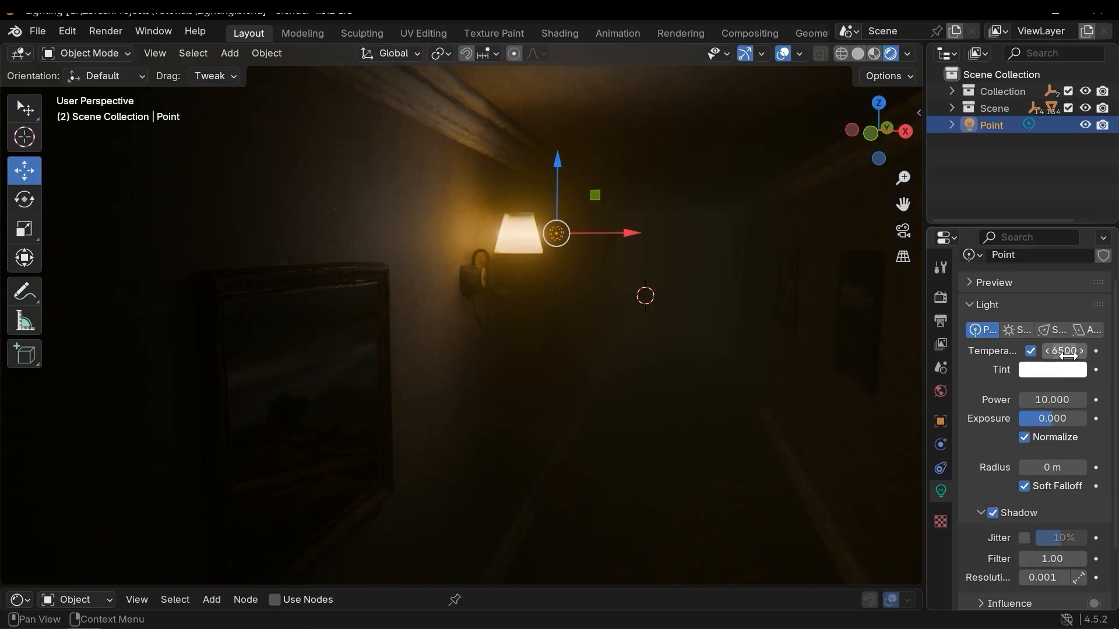
{"action": "left_click_drag", "start_coordinate": [1058, 350], "coordinate": [1003, 350]}
{"action": "middle_click_drag", "start_coordinate": [507, 270], "coordinate": [533, 318]}
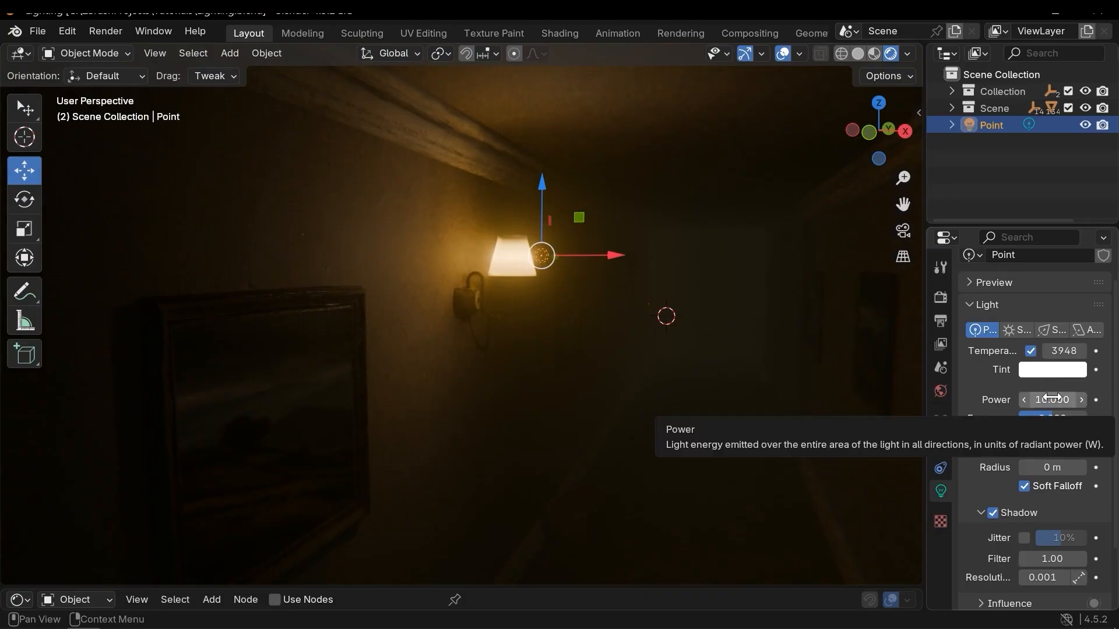
{"action": "left_click_drag", "start_coordinate": [1052, 399], "coordinate": [1105, 400]}
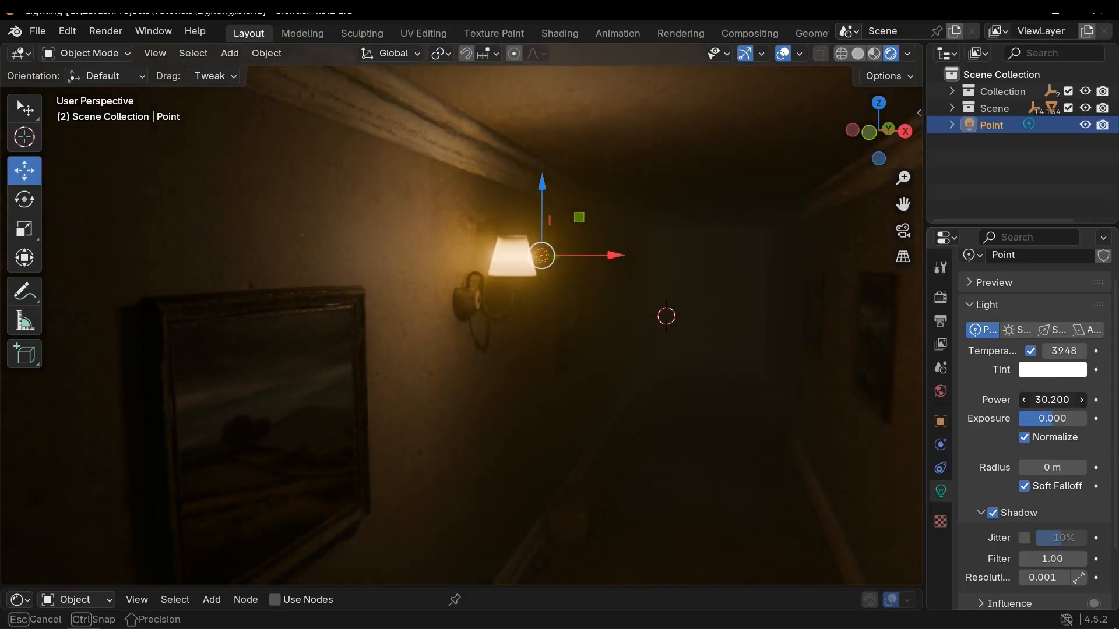
{"action": "left_click_drag", "start_coordinate": [1111, 399], "coordinate": [1114, 400]}
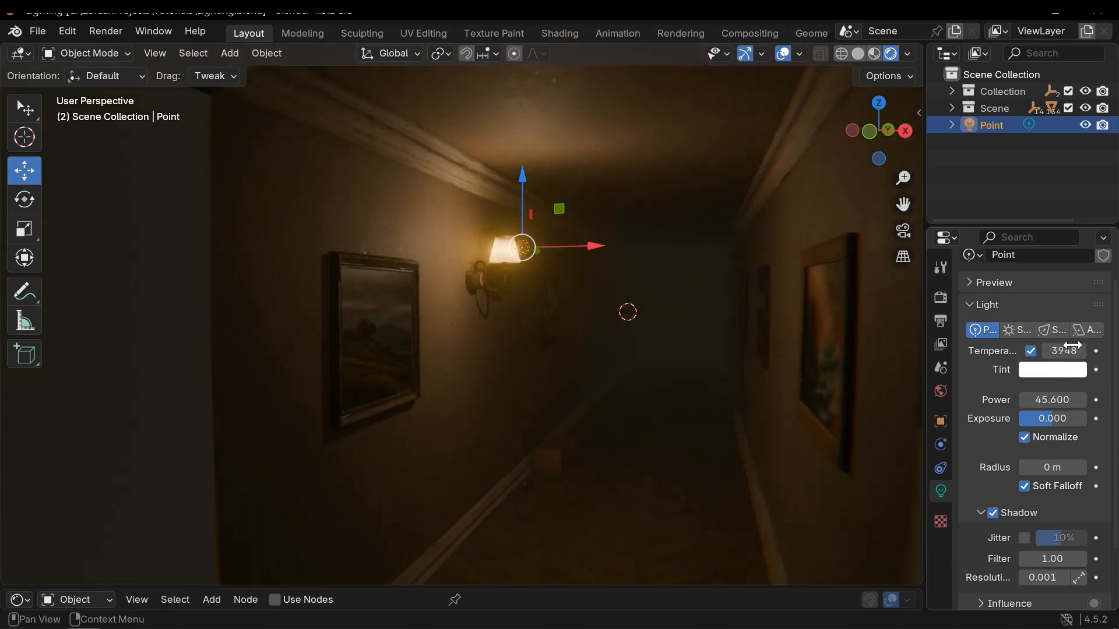
{"action": "left_click_drag", "start_coordinate": [1064, 351], "coordinate": [1047, 351]}
Try adjusting the light's exposure.
{"action": "middle_click_drag", "start_coordinate": [466, 292], "coordinate": [470, 292]}
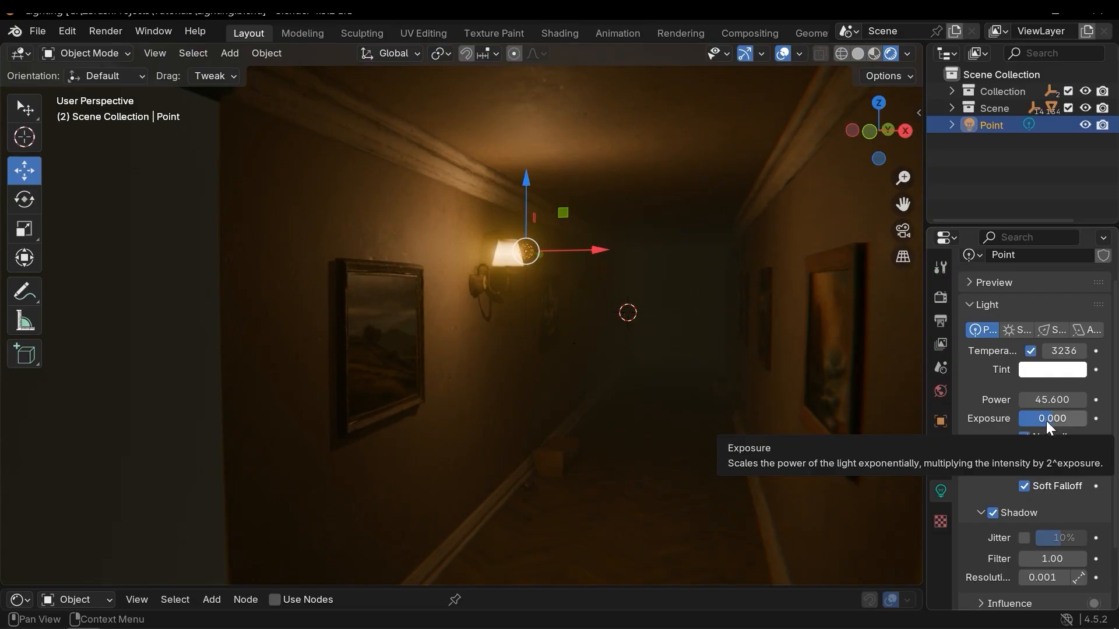
{"action": "mouse_move", "coordinate": [1048, 419]}
{"action": "left_mouse_down"}
{"action": "mouse_move", "coordinate": [1099, 418]}
{"action": "mouse_move", "coordinate": [1060, 424]}
{"action": "left_mouse_up"}
{"action": "key", "text": "ctrl+z"}
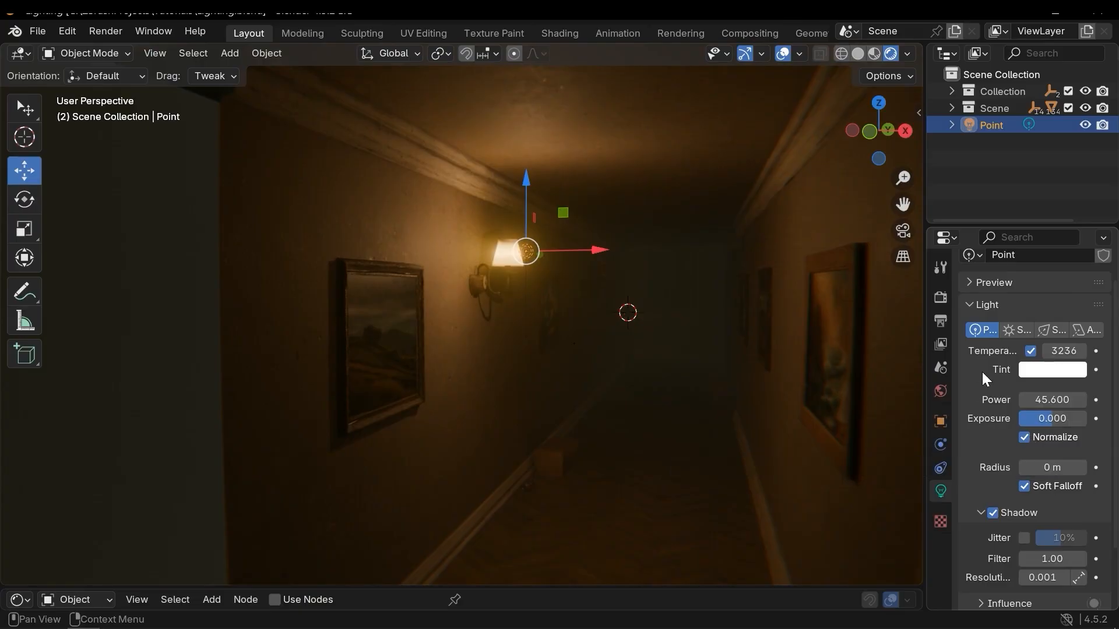
Turn the light's Normalize option off and back on.
{"action": "left_click", "coordinate": [1024, 441]}
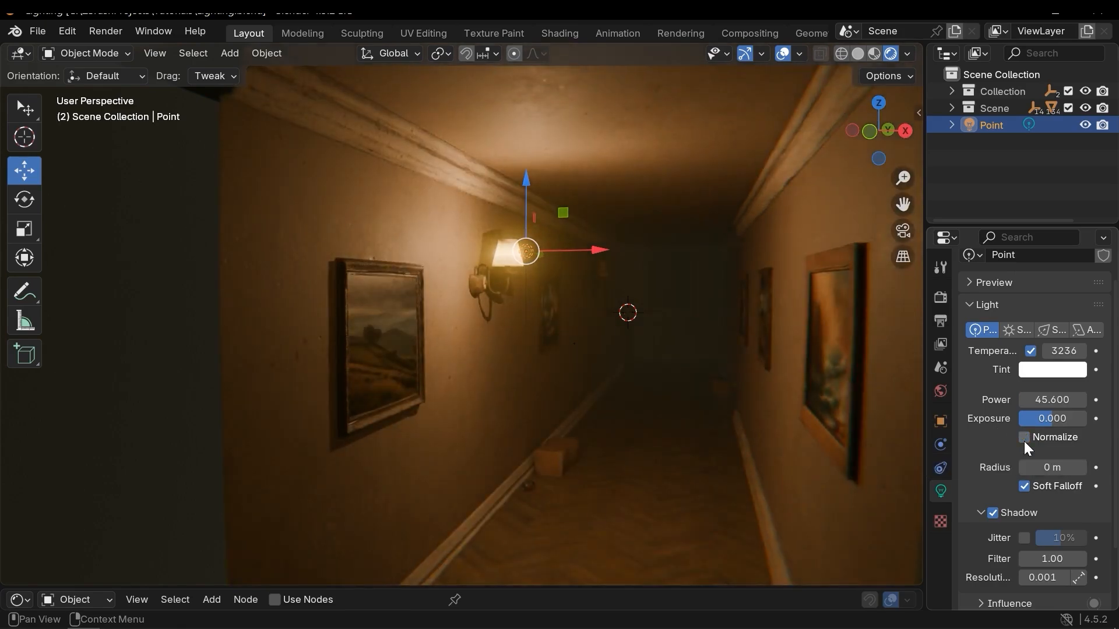
{"action": "scroll", "coordinate": [673, 371], "scroll_direction": "down", "scroll_amount": 4}
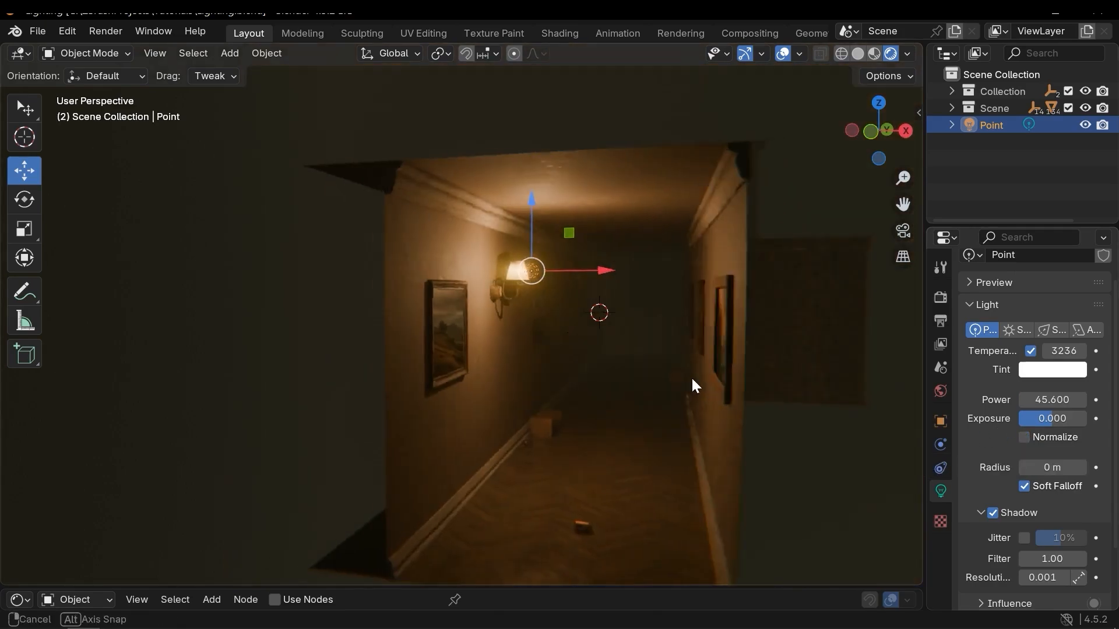
{"action": "scroll", "coordinate": [676, 380], "scroll_direction": "up", "scroll_amount": 3}
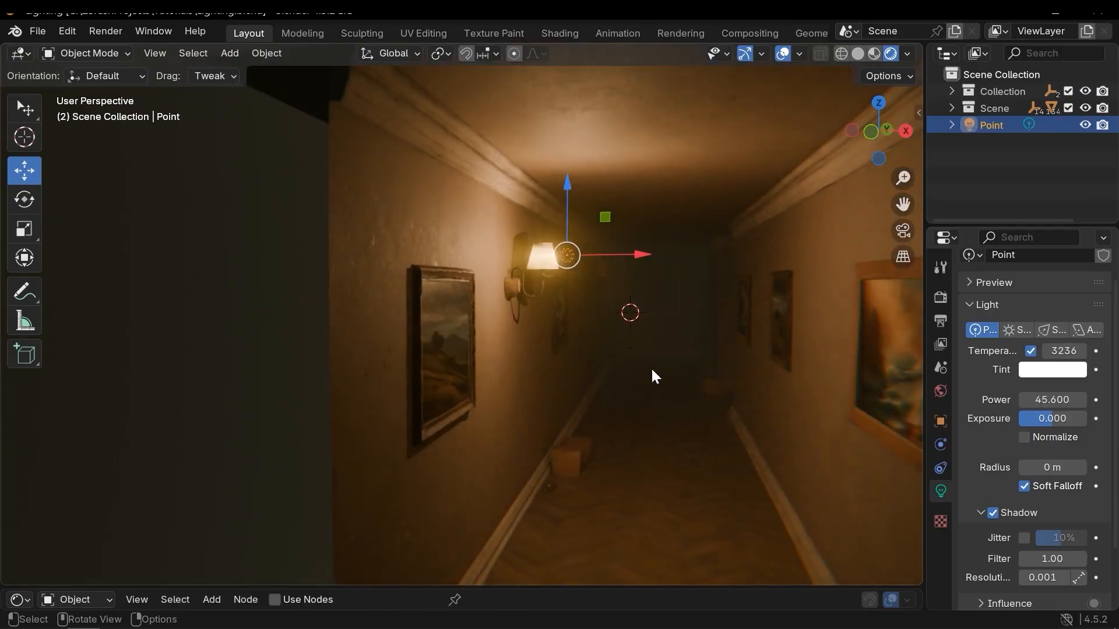
{"action": "middle_click_drag", "start_coordinate": [640, 373], "coordinate": [634, 373]}
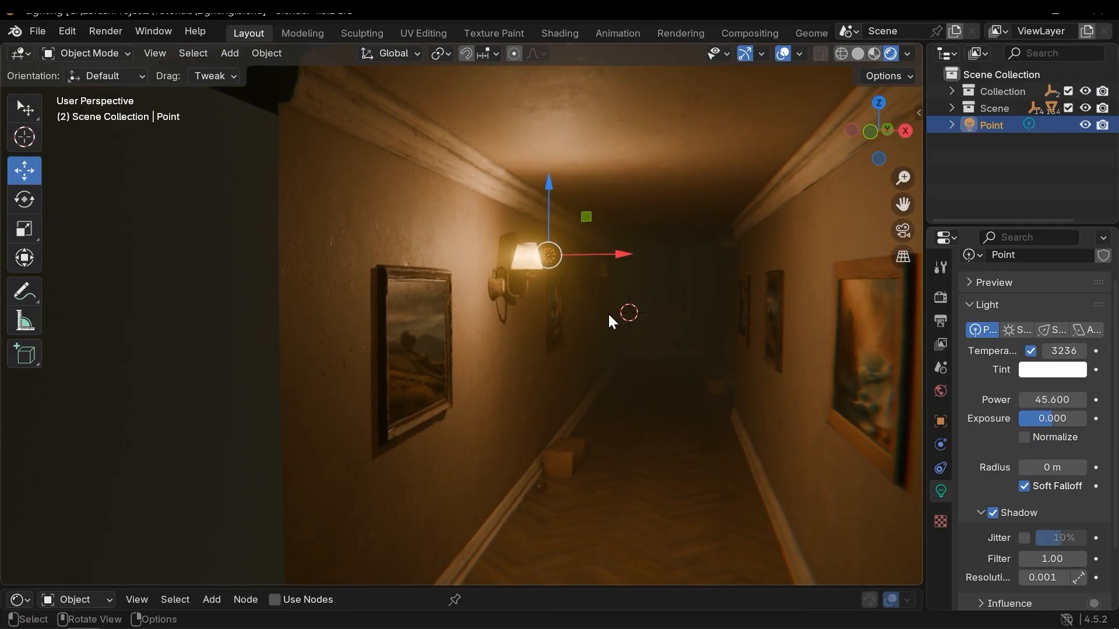
{"action": "left_click", "coordinate": [1023, 440]}
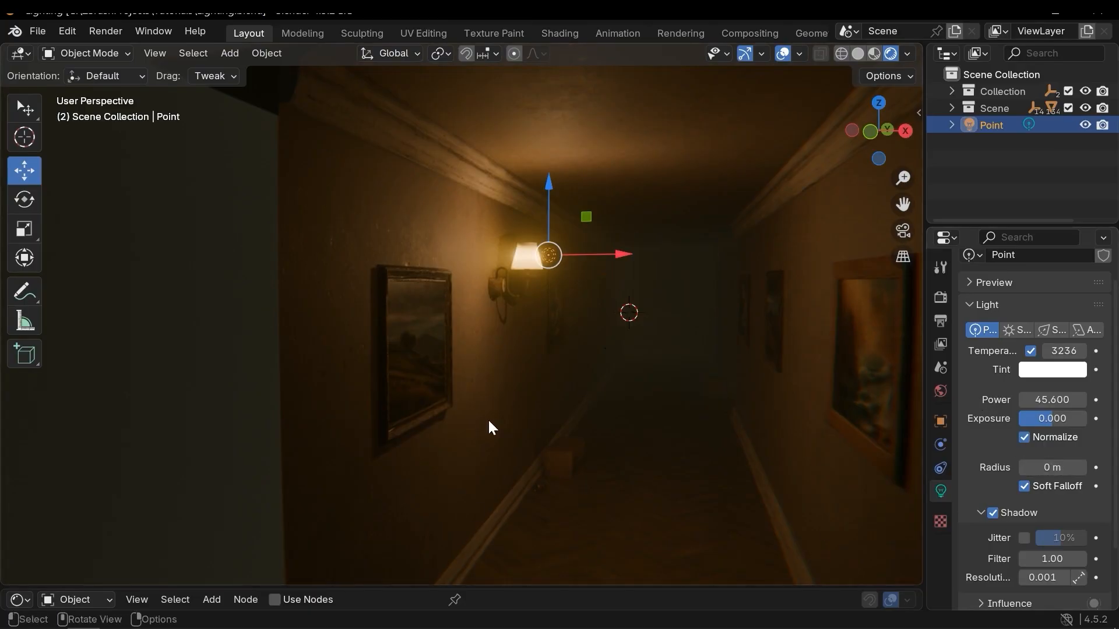
Set the point light's radius to 0.56 m.
{"action": "middle_click_drag", "start_coordinate": [611, 426], "coordinate": [591, 371], "text": "shift"}
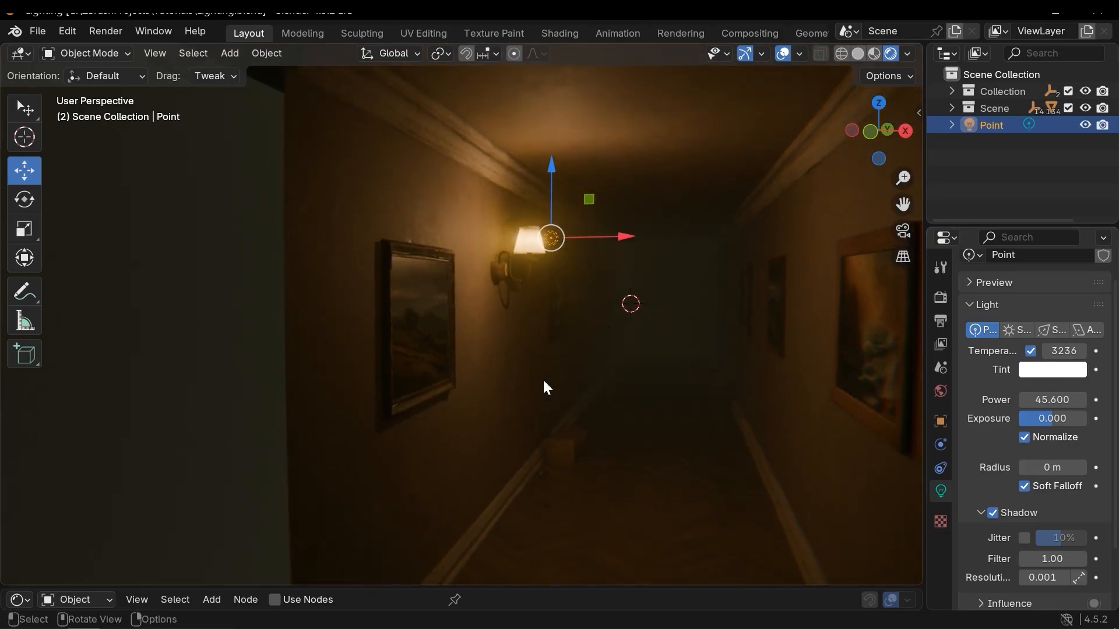
{"action": "middle_click_drag", "start_coordinate": [539, 374], "coordinate": [606, 373], "text": "shift"}
{"action": "middle_click_drag", "start_coordinate": [548, 376], "coordinate": [626, 409]}
{"action": "scroll", "coordinate": [518, 331], "scroll_direction": "up", "scroll_amount": 2}
{"action": "middle_click_drag", "start_coordinate": [520, 332], "coordinate": [415, 339]}
{"action": "scroll", "coordinate": [409, 254], "scroll_direction": "up", "scroll_amount": 2}
{"action": "middle_click_drag", "start_coordinate": [410, 251], "coordinate": [462, 246], "text": "shift"}
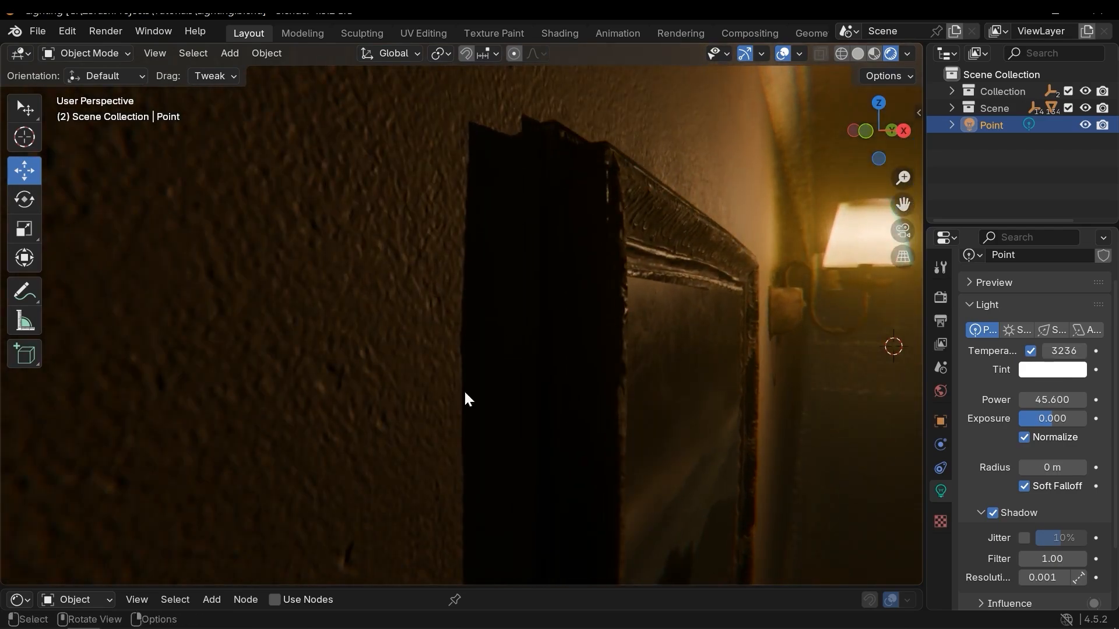
{"action": "middle_click_drag", "start_coordinate": [473, 361], "coordinate": [461, 408], "text": "ctrl"}
{"action": "mouse_move", "coordinate": [461, 408]}
{"action": "middle_mouse_down", "text": "shift"}
{"action": "mouse_move", "coordinate": [423, 320]}
{"action": "mouse_move", "coordinate": [492, 386]}
{"action": "mouse_move", "coordinate": [796, 391]}
{"action": "middle_mouse_up", "text": "shift"}
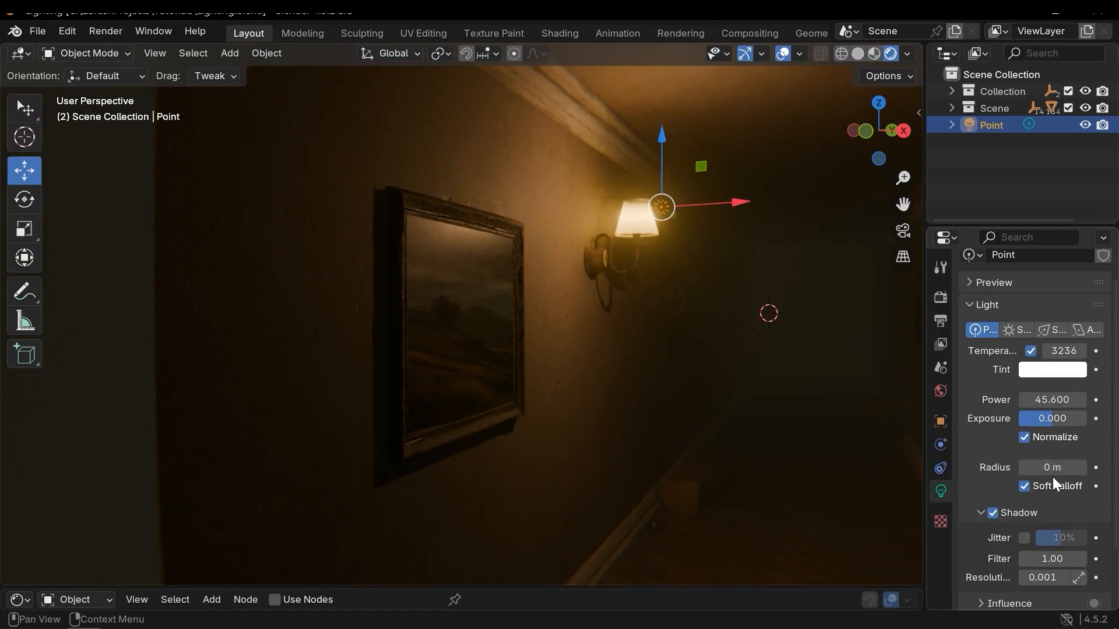
{"action": "left_click_drag", "start_coordinate": [1049, 468], "coordinate": [1097, 468]}
Compare the lamp lighting with and without the larger radius by stepping through undo and redo.
{"action": "middle_click_drag", "start_coordinate": [397, 278], "coordinate": [455, 307]}
{"action": "scroll", "coordinate": [453, 300], "scroll_direction": "up", "scroll_amount": 2}
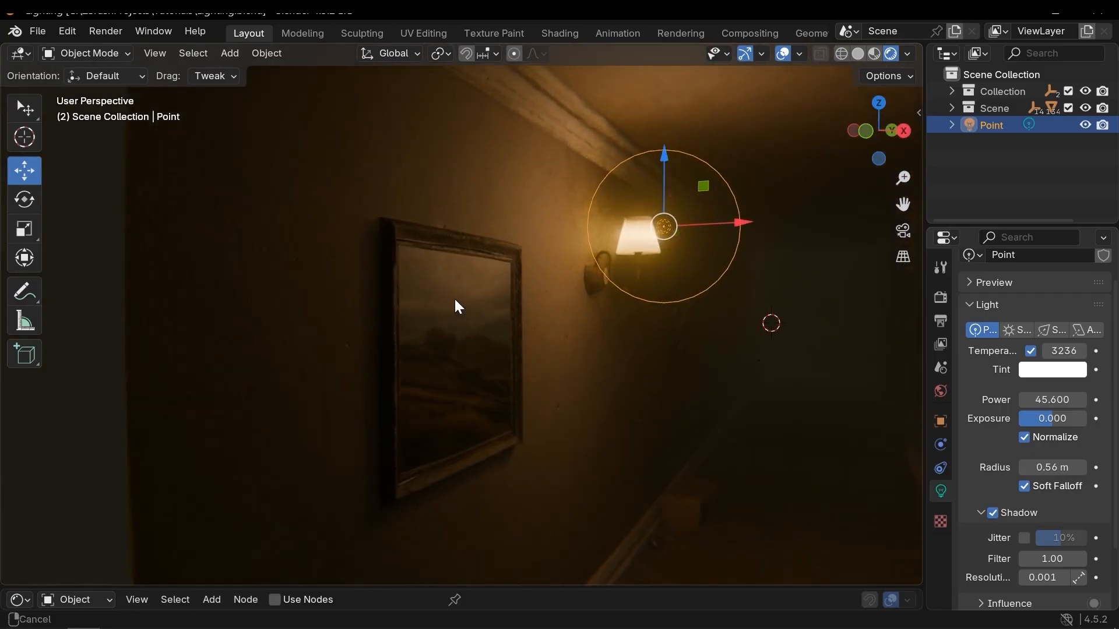
{"action": "key", "text": "ctrl+z"}
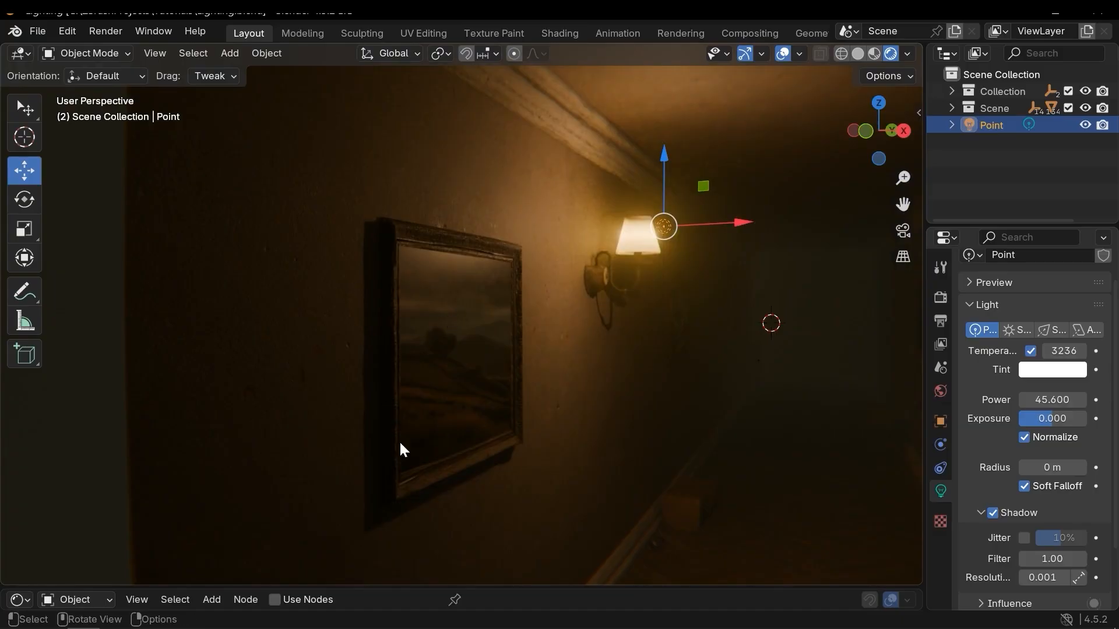
{"action": "key", "text": "ctrl+shift+z"}
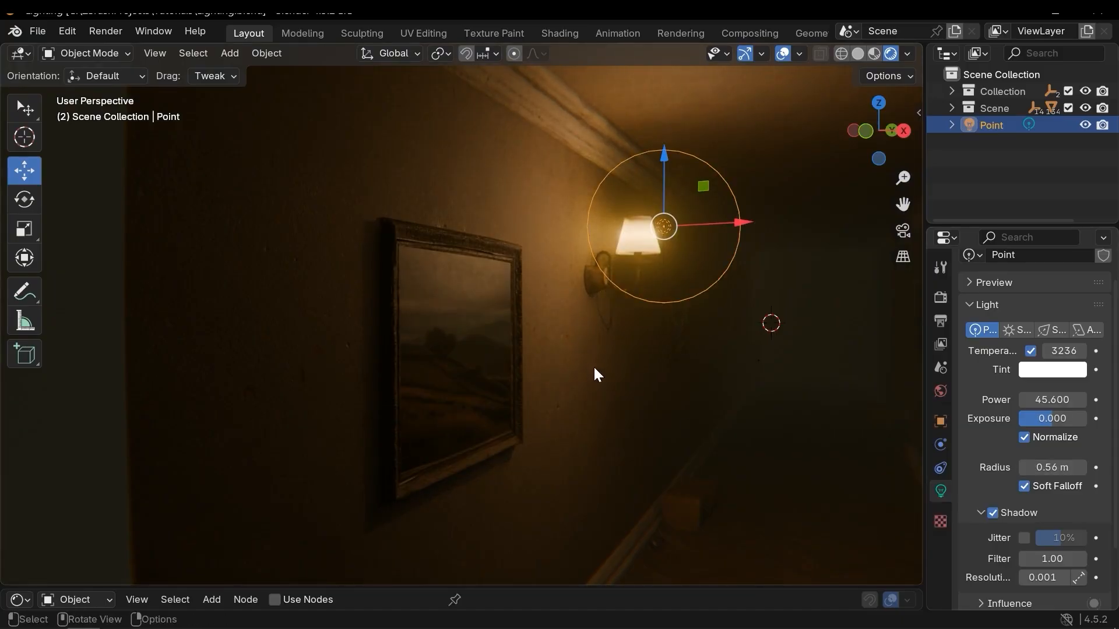
{"action": "key", "text": "ctrl+z"}
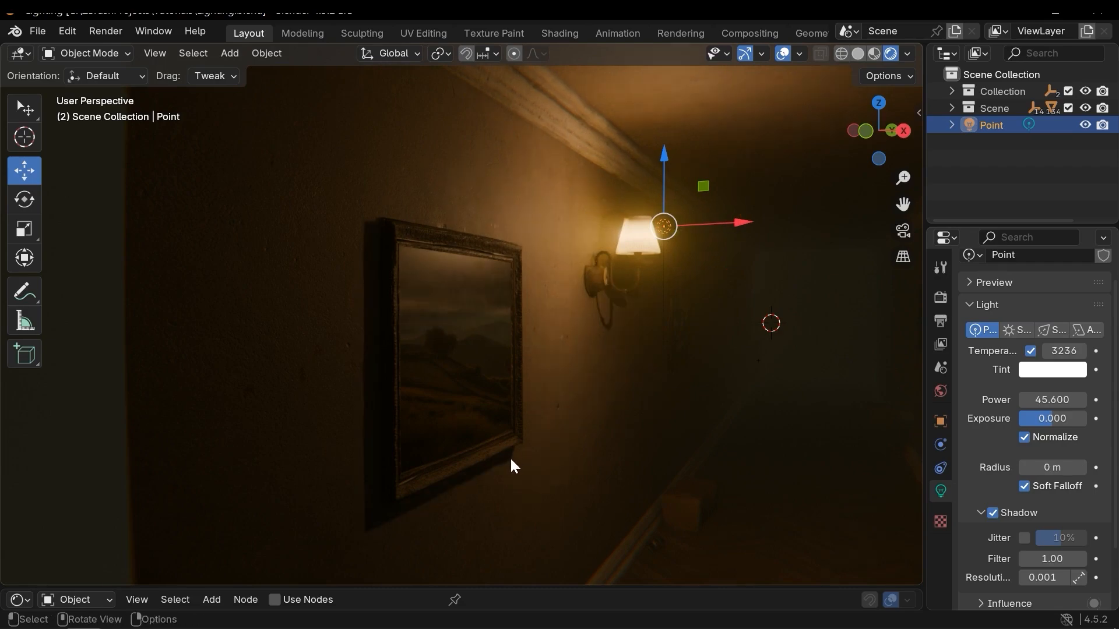
{"action": "key", "text": "ctrl+shift+z"}
{"action": "key", "text": "ctrl+z"}
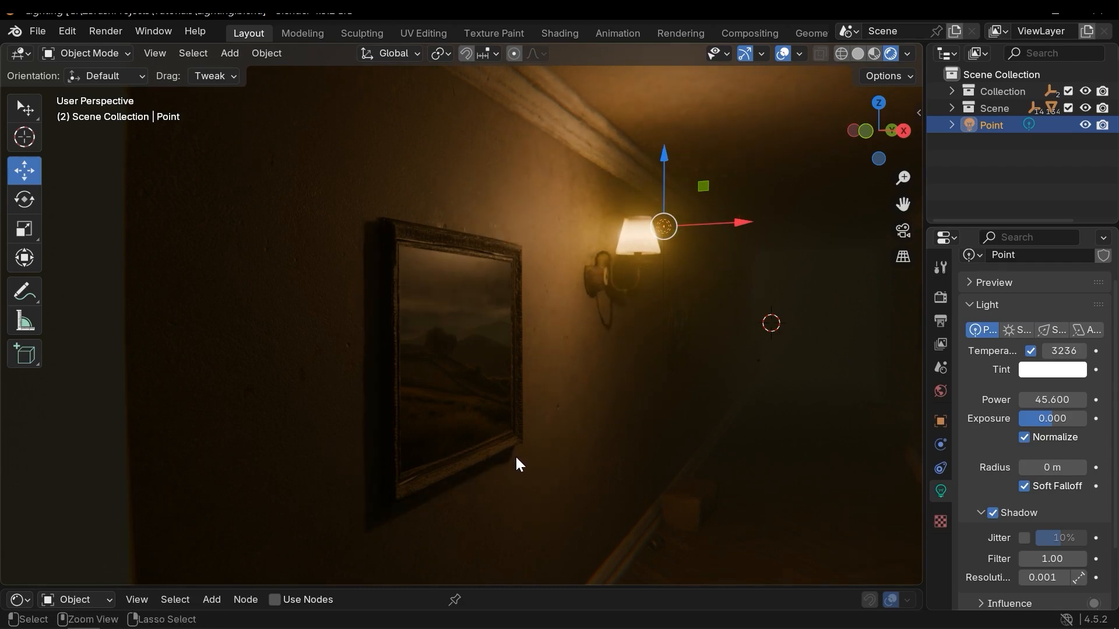
{"action": "key", "text": "ctrl+shift+z"}
{"action": "key", "text": "ctrl+z"}
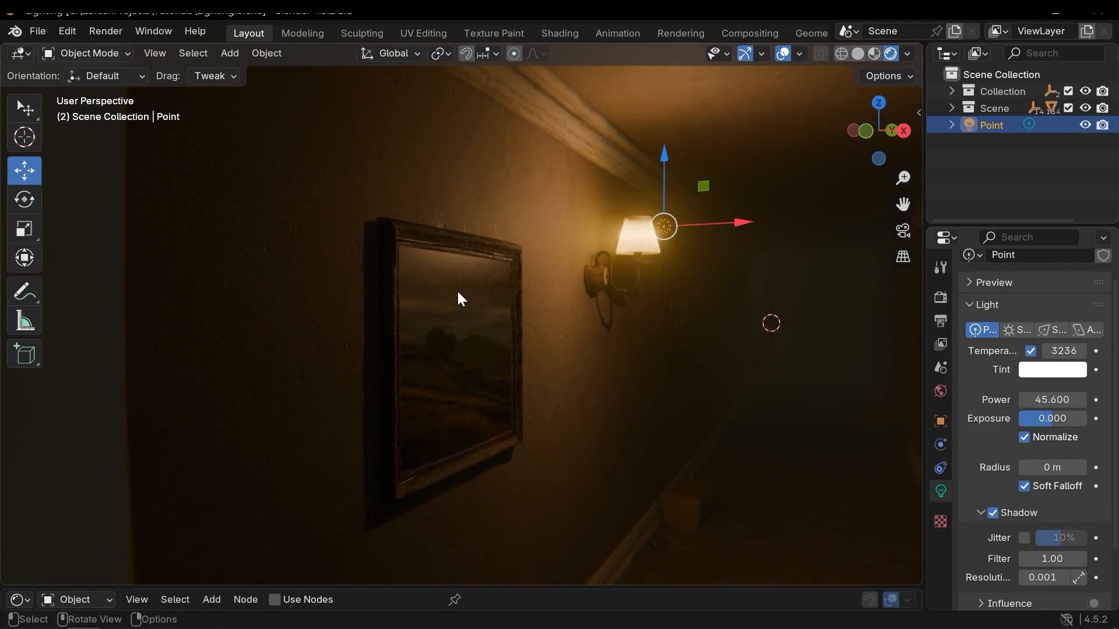
{"action": "key", "text": "ctrl+shift+z"}
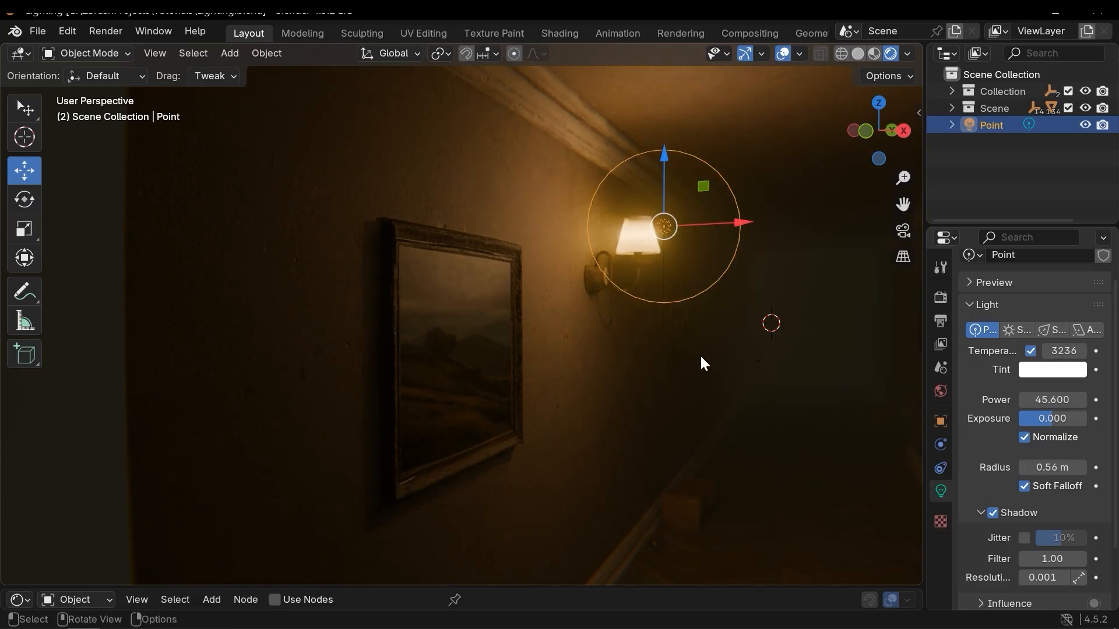
Reduce the light's radius to 0.48 m and set its color temperature to 3432.
{"action": "scroll", "coordinate": [694, 357], "scroll_direction": "down", "scroll_amount": 1}
{"action": "middle_click_drag", "start_coordinate": [714, 363], "coordinate": [620, 373], "text": "shift"}
{"action": "scroll", "coordinate": [727, 370], "scroll_direction": "up", "scroll_amount": 1}
{"action": "left_click_drag", "start_coordinate": [1053, 467], "coordinate": [1046, 467]}
{"action": "scroll", "coordinate": [1044, 447], "scroll_direction": "down", "scroll_amount": 3}
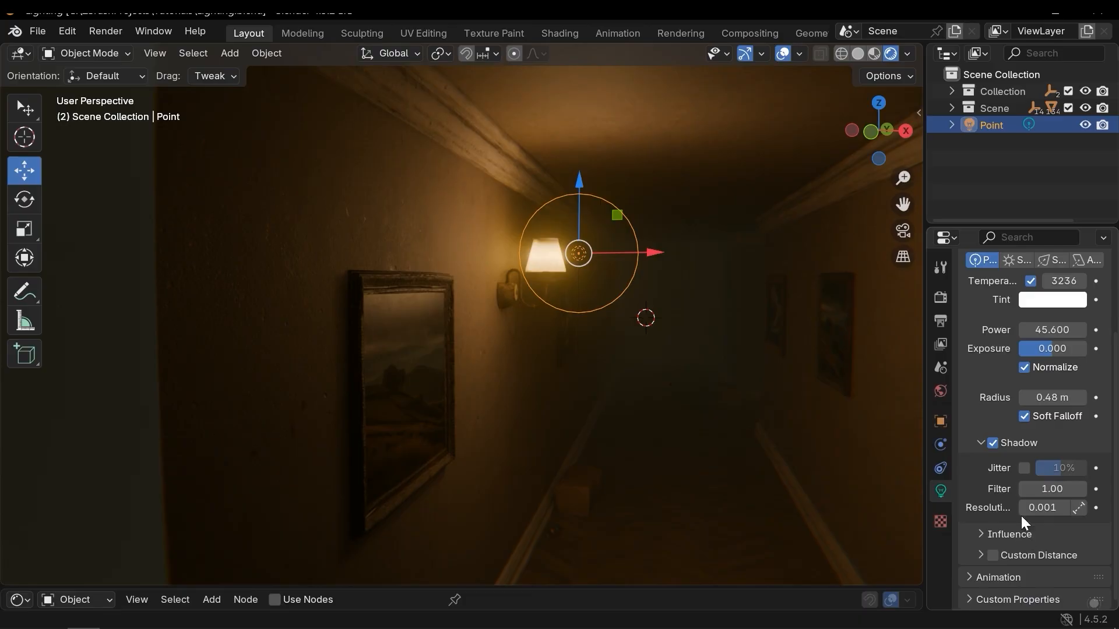
{"action": "scroll", "coordinate": [1043, 419], "scroll_direction": "up", "scroll_amount": 5}
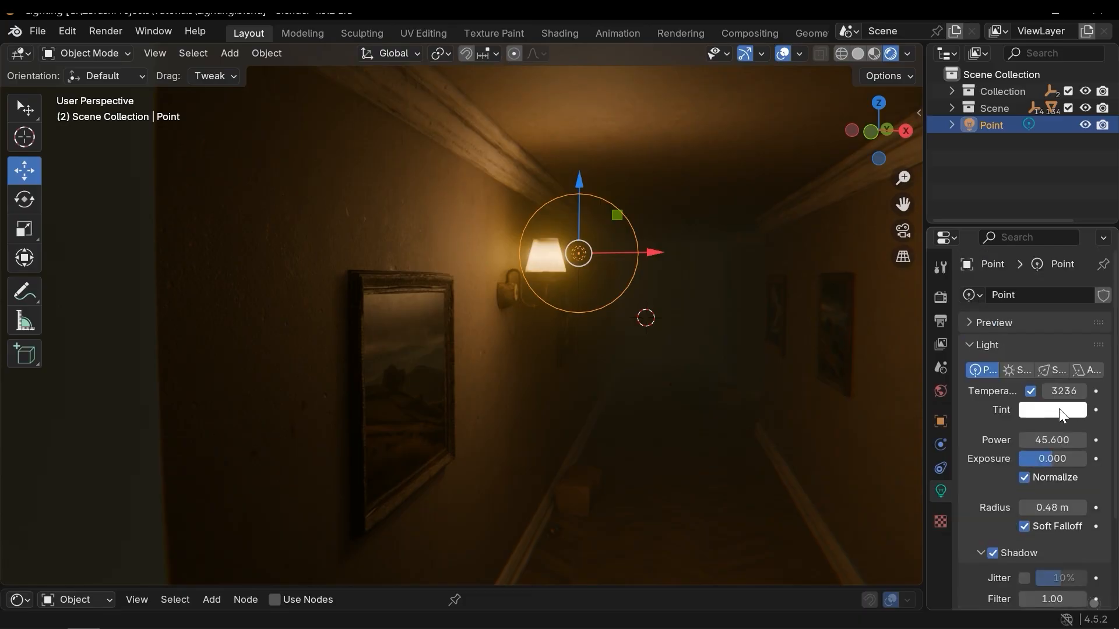
{"action": "left_click_drag", "start_coordinate": [1058, 391], "coordinate": [1081, 391]}
Make a linked duplicate of the point light beside the lamp and undo it.
{"action": "middle_click_drag", "start_coordinate": [642, 331], "coordinate": [652, 279]}
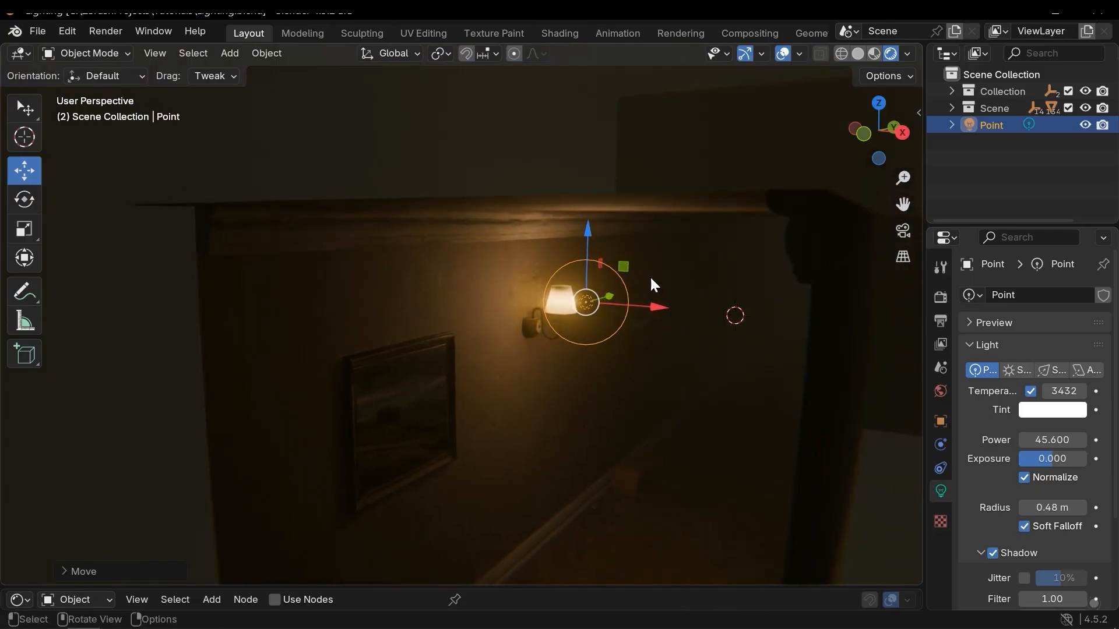
{"action": "middle_click_drag", "start_coordinate": [626, 353], "coordinate": [657, 339]}
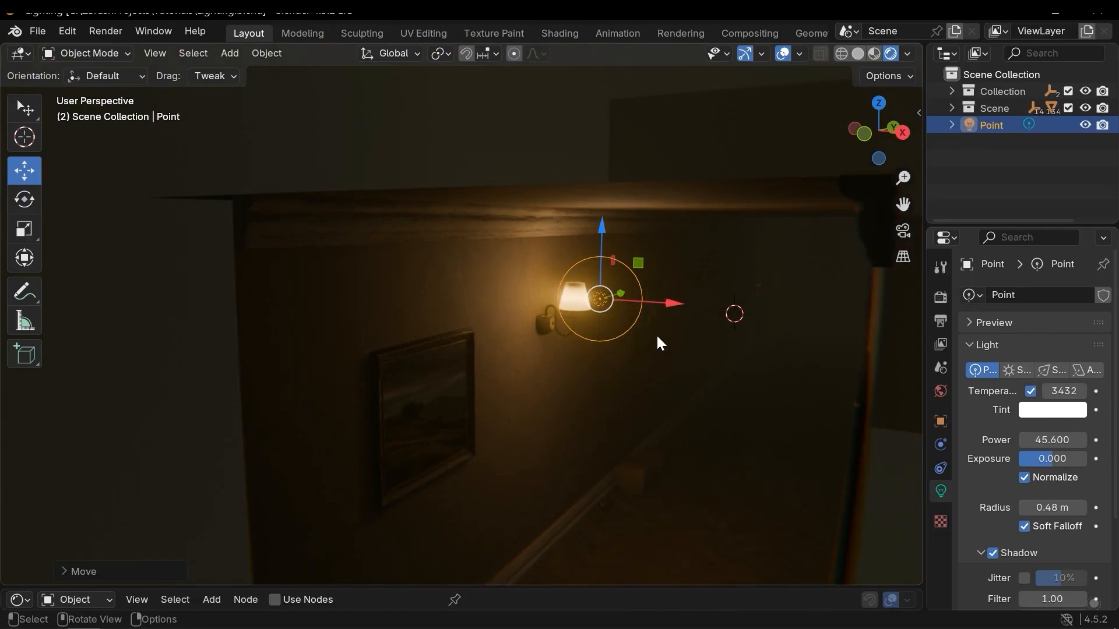
{"action": "middle_click_drag", "start_coordinate": [657, 338], "coordinate": [658, 300]}
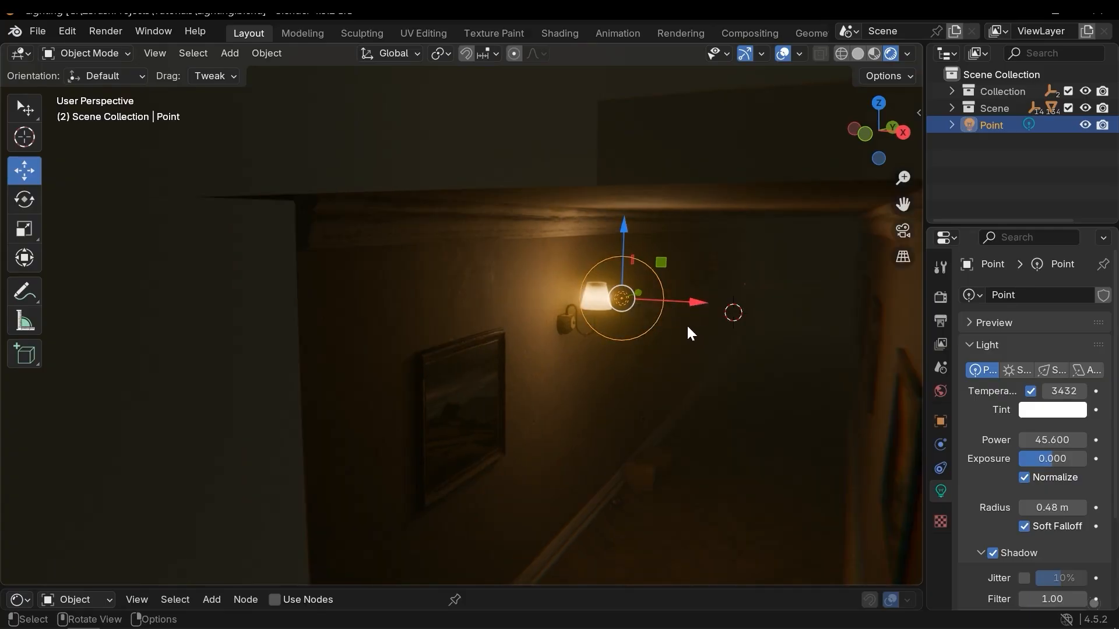
{"action": "key", "text": "shift+d"}
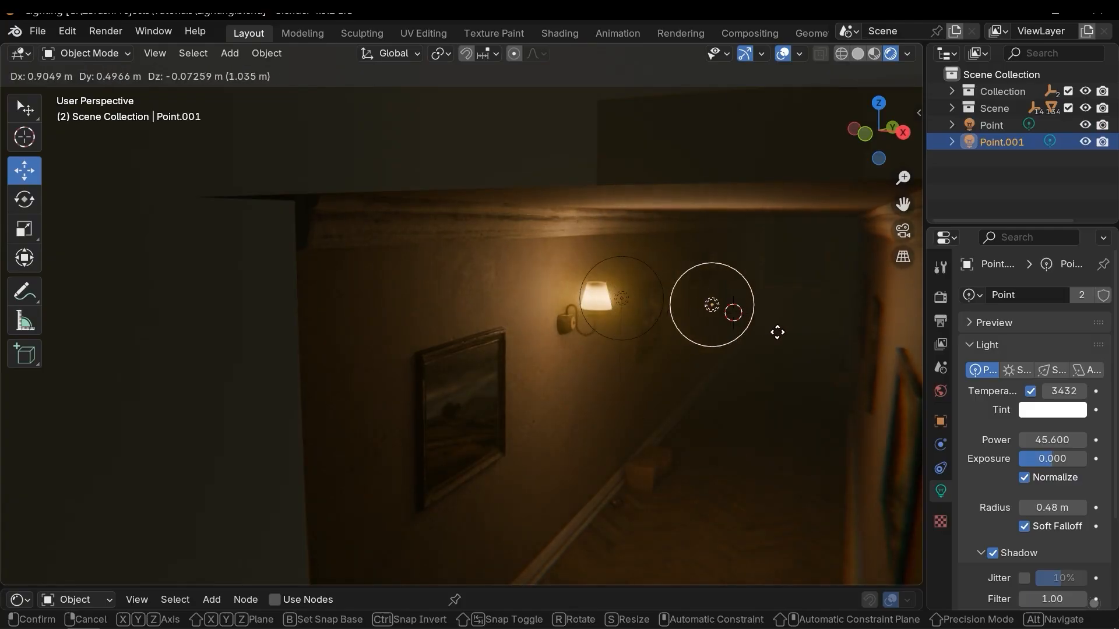
{"action": "left_click", "coordinate": [777, 332]}
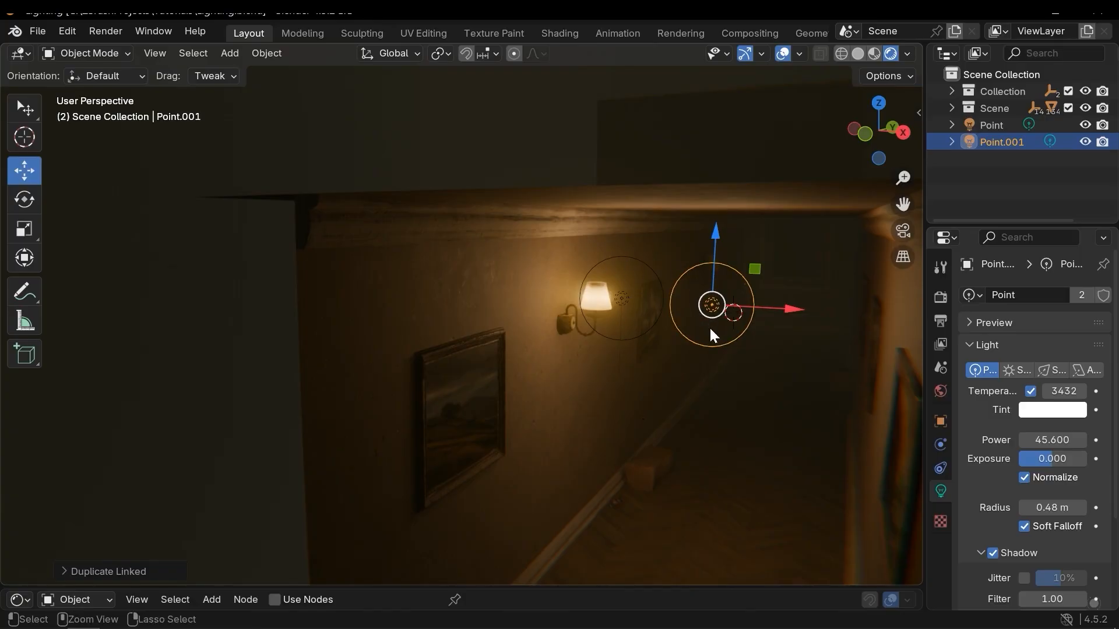
{"action": "key", "text": "ctrl+z"}
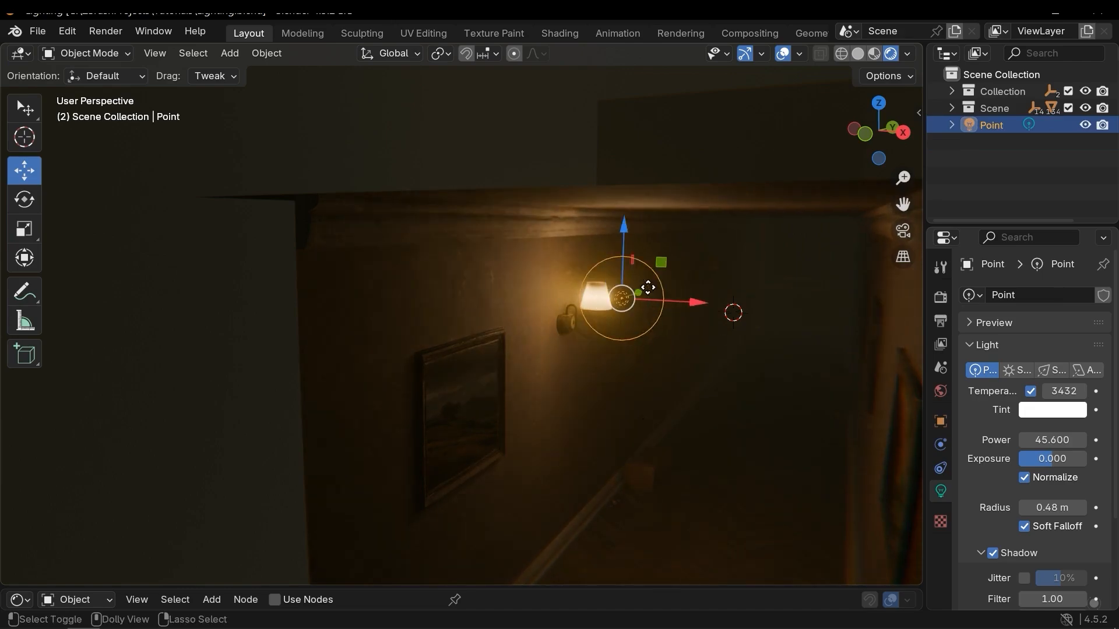
Duplicate the point light and move the copy along one axis to the next wall lamp.
{"action": "key", "text": "shift+d"}
{"action": "right_click", "coordinate": [671, 292]}
{"action": "middle_click_drag", "start_coordinate": [646, 300], "coordinate": [634, 292]}
{"action": "left_click_drag", "start_coordinate": [620, 285], "coordinate": [746, 269]}
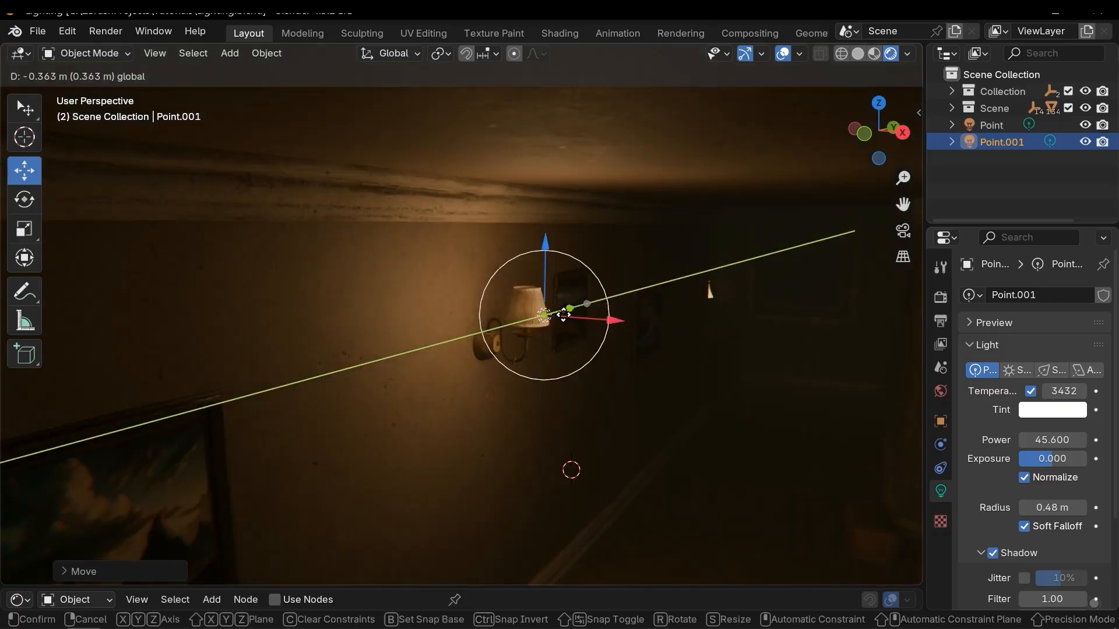
{"action": "left_click_drag", "start_coordinate": [558, 315], "coordinate": [566, 313]}
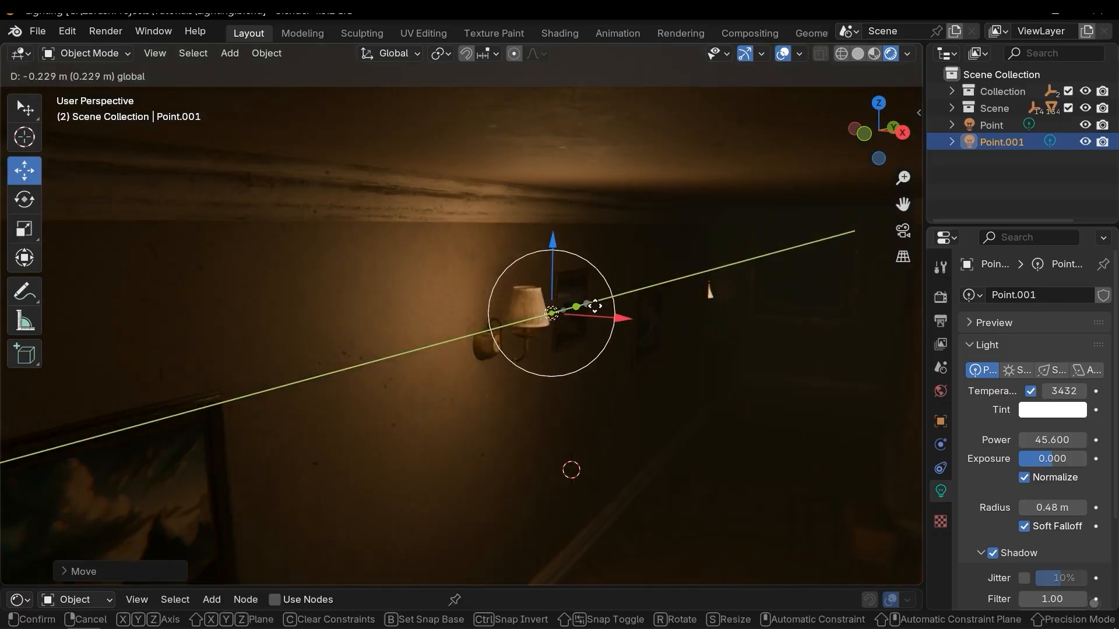
Duplicate the point light again and place the copy at the third wall lamp farther down the hallway.
{"action": "key", "text": "shift+d"}
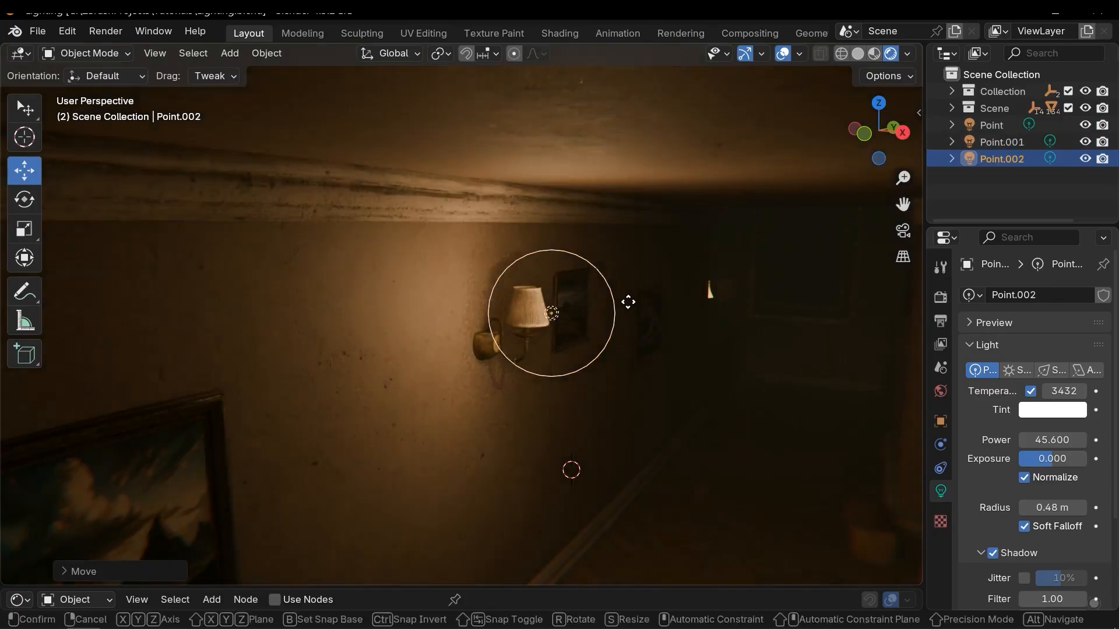
{"action": "left_click", "coordinate": [528, 325]}
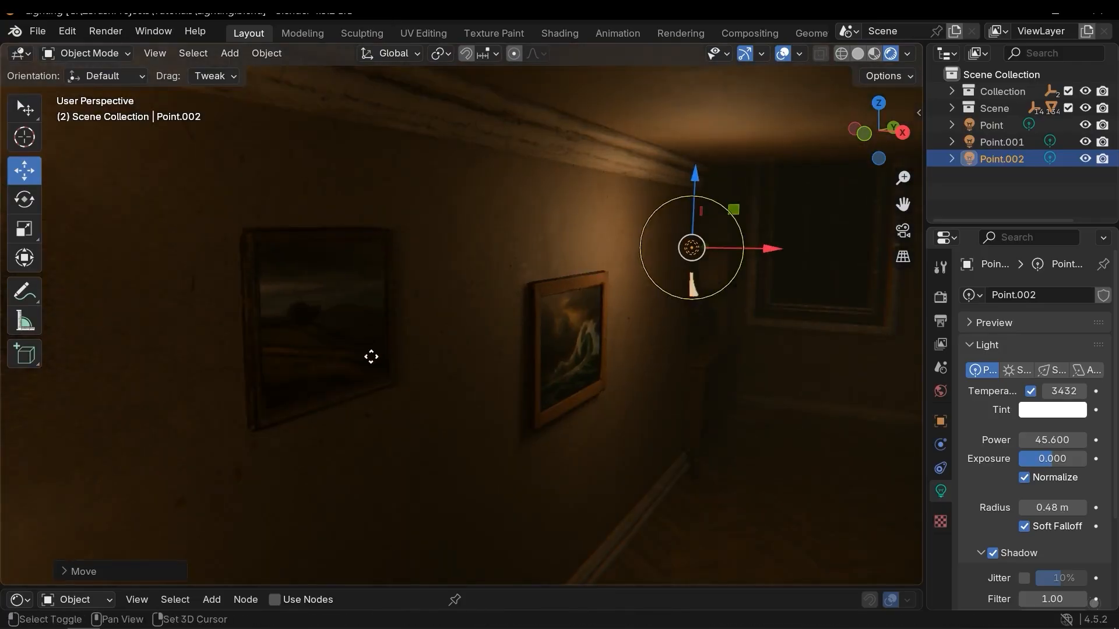
{"action": "left_click_drag", "start_coordinate": [540, 322], "coordinate": [654, 298]}
{"action": "middle_click_drag", "start_coordinate": [654, 299], "coordinate": [606, 312], "text": "shift"}
{"action": "scroll", "coordinate": [724, 280], "scroll_direction": "up", "scroll_amount": 3}
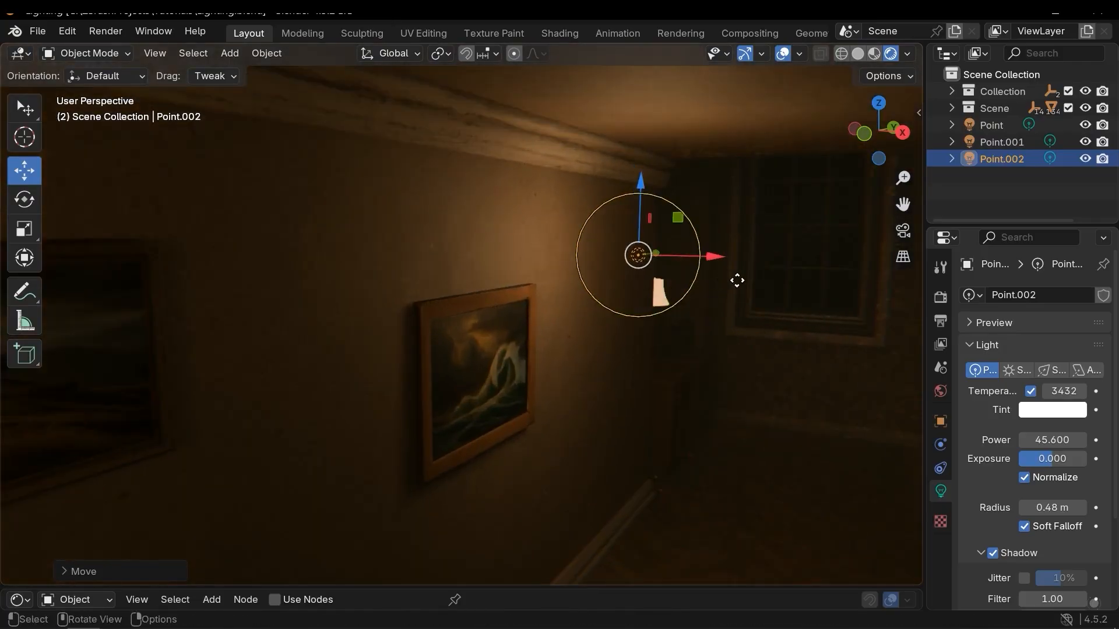
{"action": "mouse_move", "coordinate": [406, 318]}
{"action": "middle_mouse_down", "text": "shift"}
{"action": "mouse_move", "coordinate": [355, 329]}
{"action": "mouse_move", "coordinate": [656, 359]}
{"action": "mouse_move", "coordinate": [609, 407]}
{"action": "middle_mouse_up", "text": "shift"}
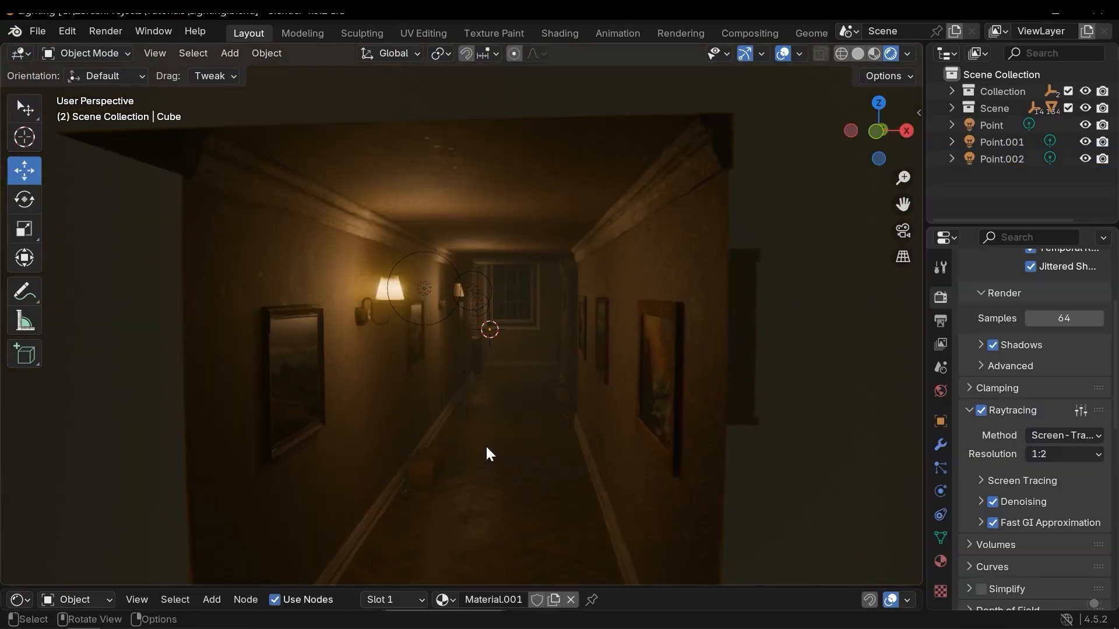
Add a Sun light and move it outside the hallway beside the wall.
{"action": "key", "text": "shift+a"}
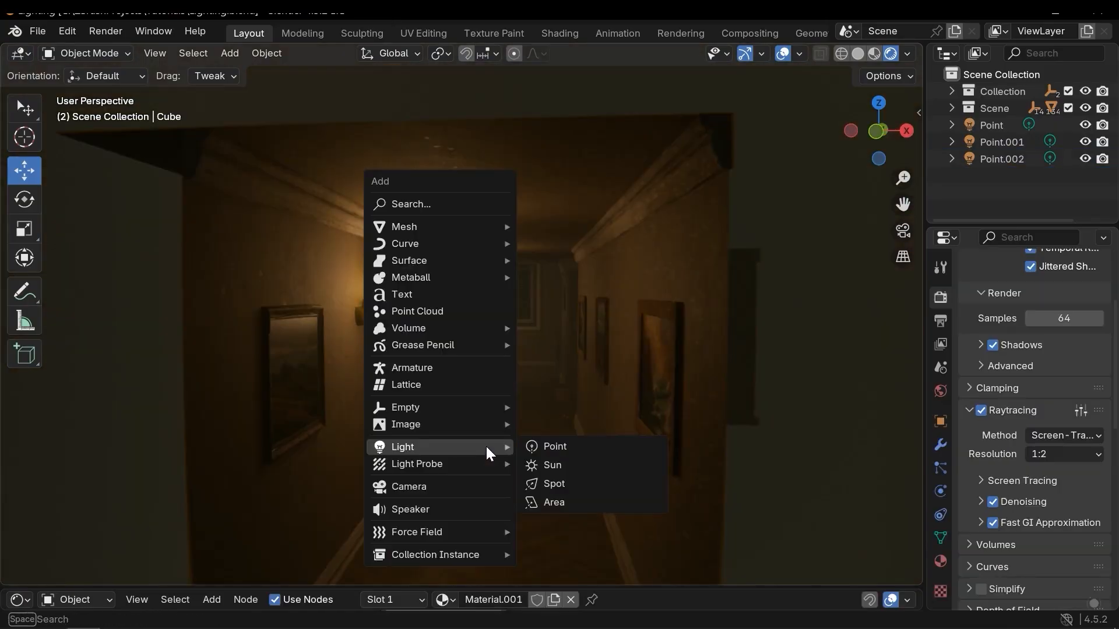
{"action": "left_click", "coordinate": [555, 465]}
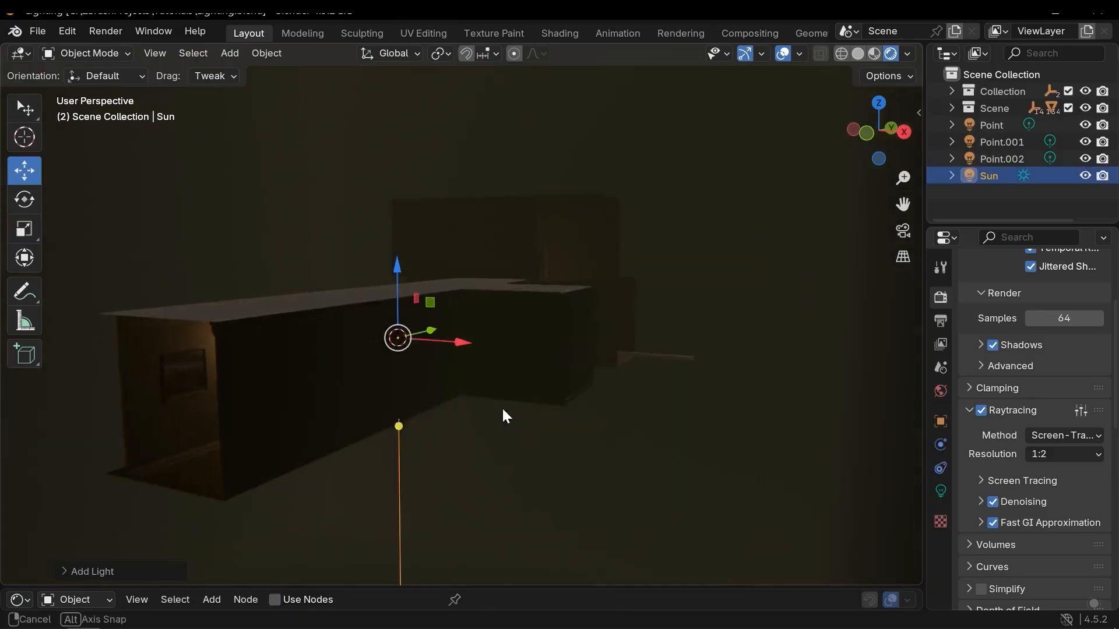
{"action": "middle_click_drag", "start_coordinate": [502, 408], "coordinate": [596, 370]}
{"action": "middle_click_drag", "start_coordinate": [667, 361], "coordinate": [660, 294]}
{"action": "left_click_drag", "start_coordinate": [640, 305], "coordinate": [406, 289]}
{"action": "left_click_drag", "start_coordinate": [722, 350], "coordinate": [726, 351]}
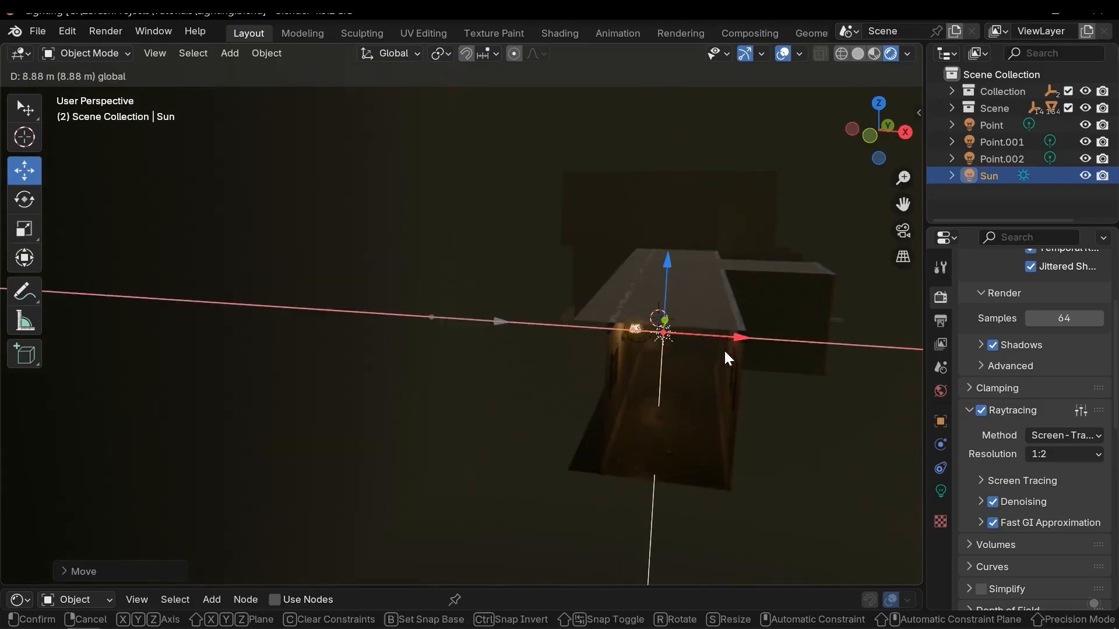
{"action": "middle_click_drag", "start_coordinate": [726, 351], "coordinate": [606, 358]}
{"action": "middle_click_drag", "start_coordinate": [664, 365], "coordinate": [852, 371], "text": "shift"}
{"action": "left_click_drag", "start_coordinate": [648, 342], "coordinate": [309, 400]}
{"action": "middle_click_drag", "start_coordinate": [433, 453], "coordinate": [518, 414], "text": "shift"}
{"action": "middle_click_drag", "start_coordinate": [519, 390], "coordinate": [408, 393]}
{"action": "middle_click_drag", "start_coordinate": [460, 390], "coordinate": [481, 386]}
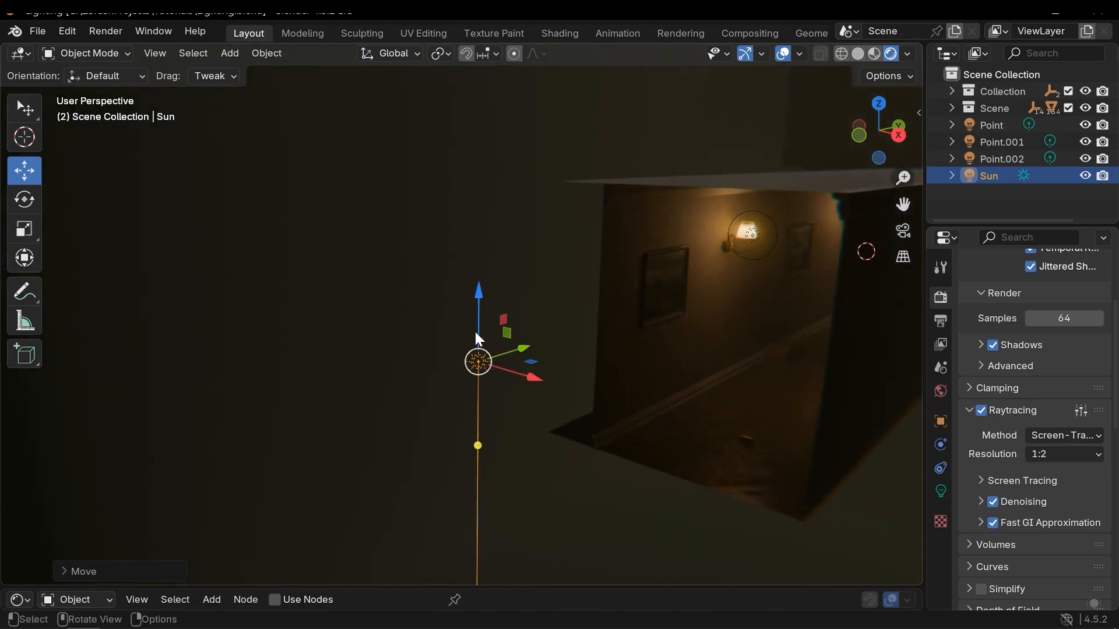
{"action": "middle_click_drag", "start_coordinate": [480, 482], "coordinate": [484, 463]}
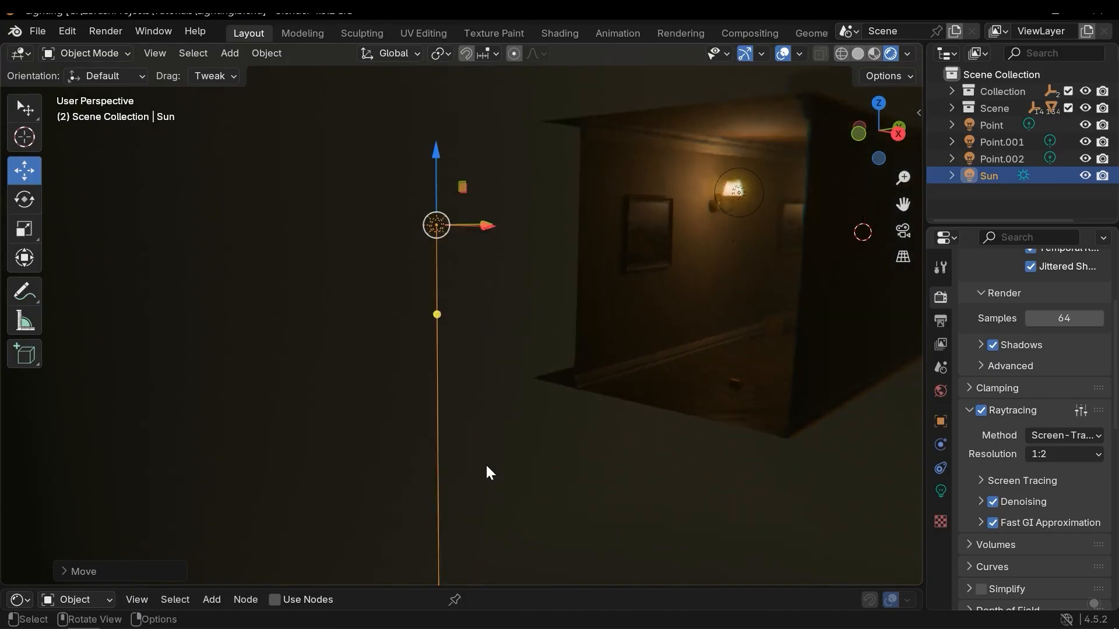
{"action": "scroll", "coordinate": [485, 463], "scroll_direction": "down", "scroll_amount": 3}
{"action": "middle_click_drag", "start_coordinate": [470, 420], "coordinate": [471, 388]}
Rotate the sun light so it shines into the hallway.
{"action": "key", "text": "shift+space"}
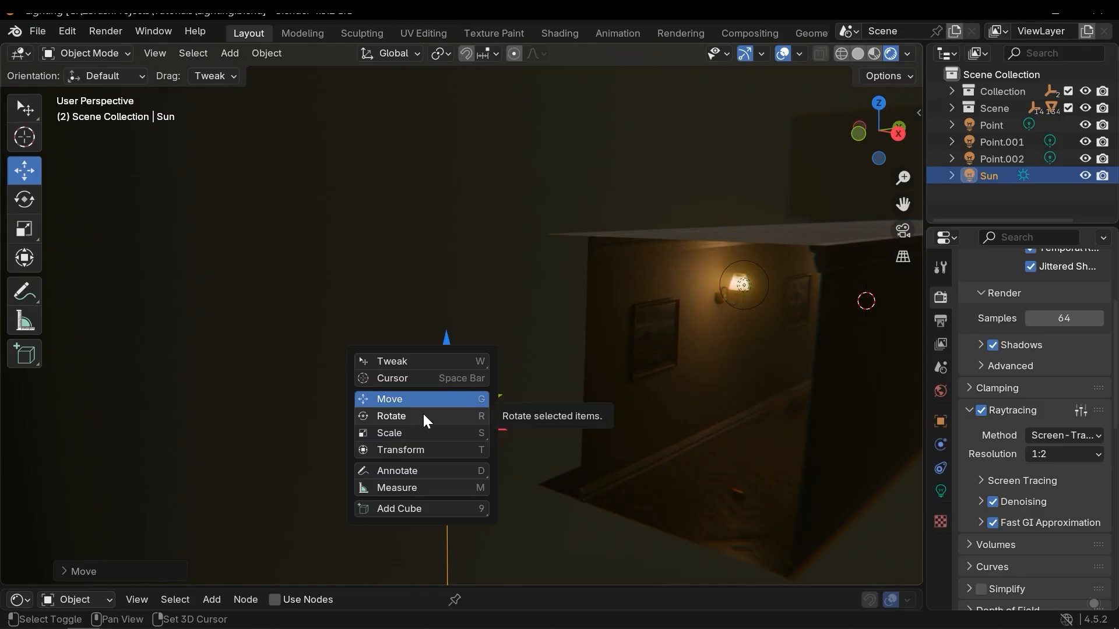
{"action": "left_click", "coordinate": [423, 415]}
{"action": "left_click_drag", "start_coordinate": [416, 367], "coordinate": [400, 446]}
{"action": "middle_click_drag", "start_coordinate": [399, 446], "coordinate": [597, 427]}
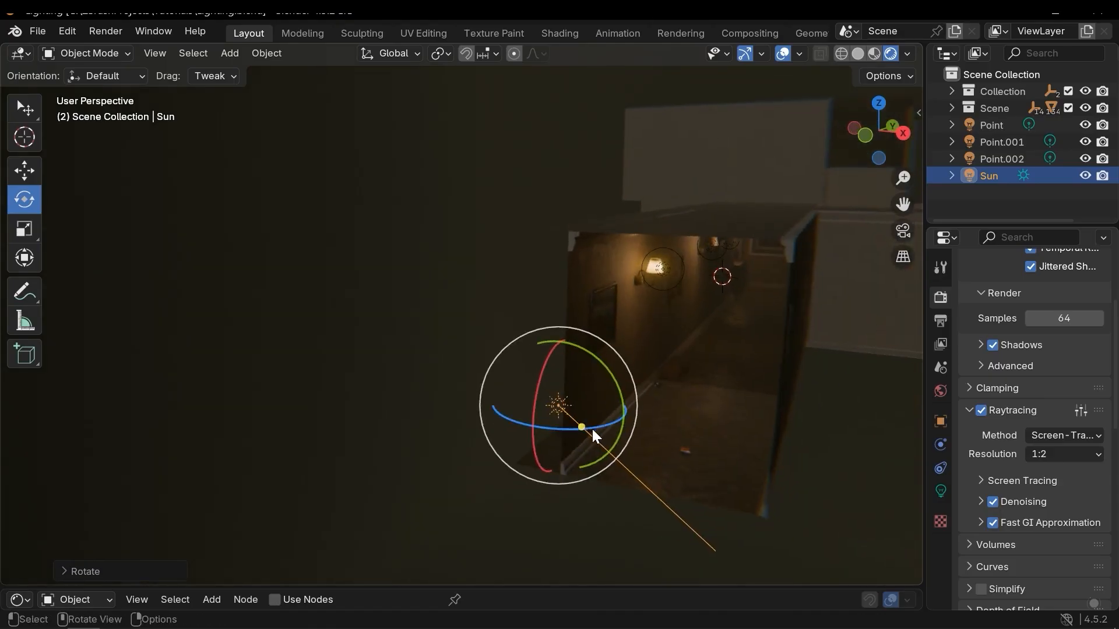
{"action": "mouse_move", "coordinate": [583, 427]}
{"action": "left_mouse_down"}
{"action": "mouse_move", "coordinate": [535, 431]}
{"action": "mouse_move", "coordinate": [589, 428]}
{"action": "mouse_move", "coordinate": [579, 432]}
{"action": "left_mouse_up"}
{"action": "middle_click_drag", "start_coordinate": [579, 432], "coordinate": [700, 416]}
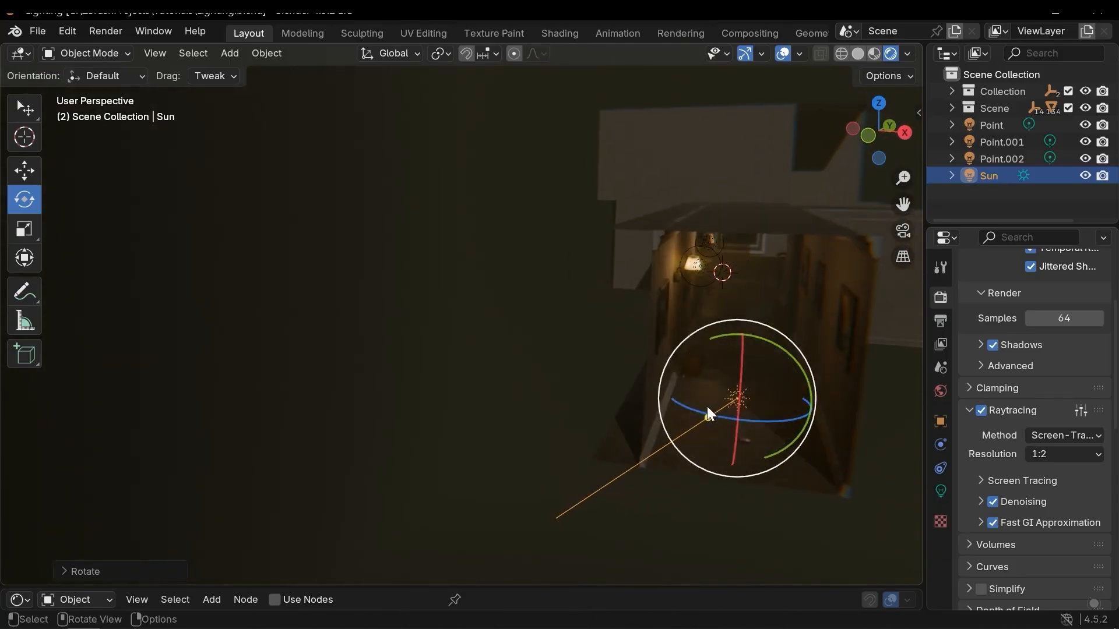
{"action": "middle_click_drag", "start_coordinate": [575, 495], "coordinate": [571, 452], "text": "shift"}
Enable the sun's color temperature, set it to 4756, and set the sun's strength to 10.
{"action": "left_click", "coordinate": [940, 492]}
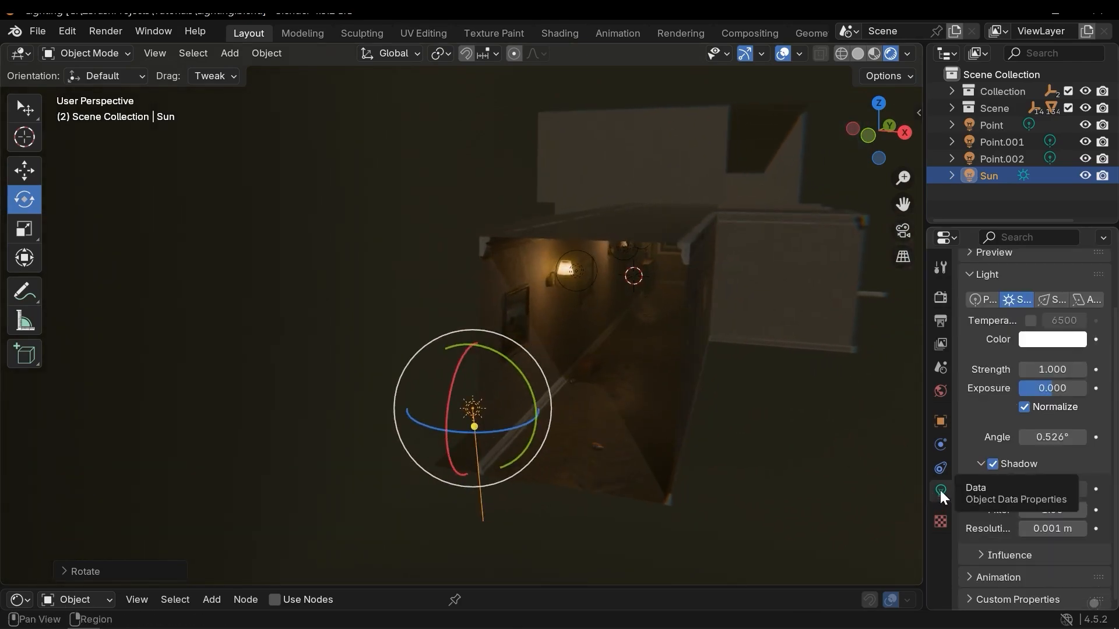
{"action": "scroll", "coordinate": [1029, 412], "scroll_direction": "up", "scroll_amount": 3}
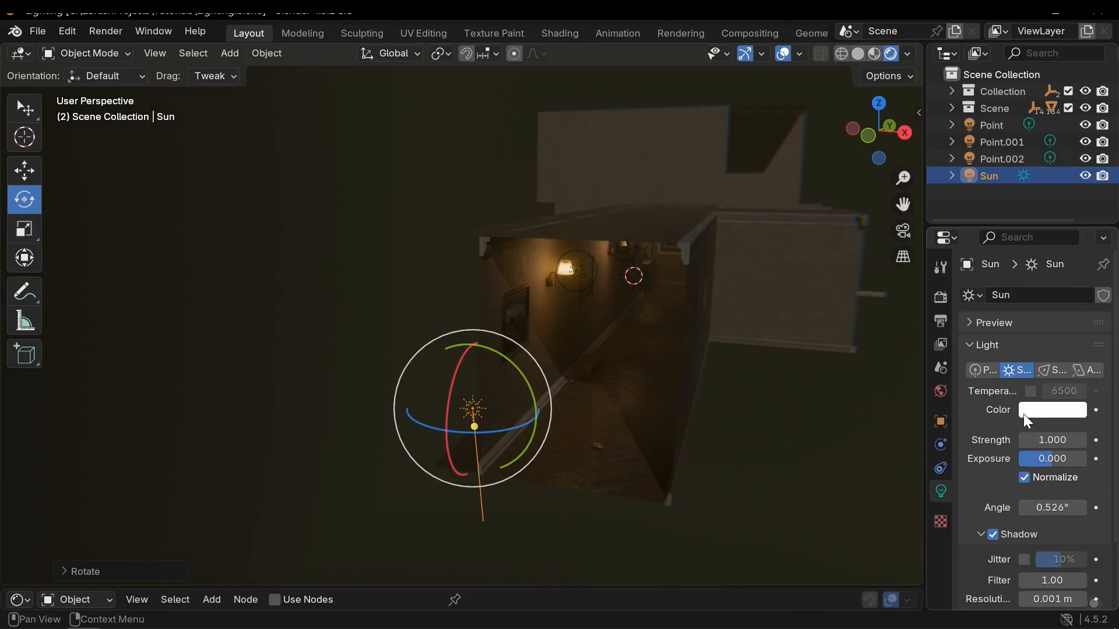
{"action": "middle_click_drag", "start_coordinate": [530, 383], "coordinate": [558, 295]}
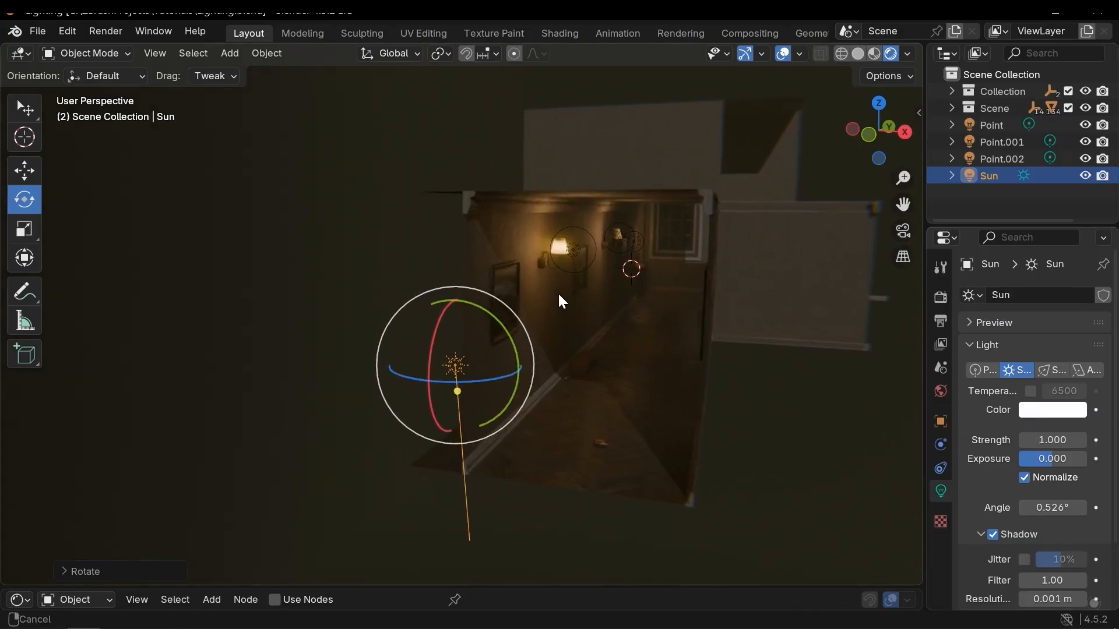
{"action": "scroll", "coordinate": [557, 294], "scroll_direction": "up", "scroll_amount": 4}
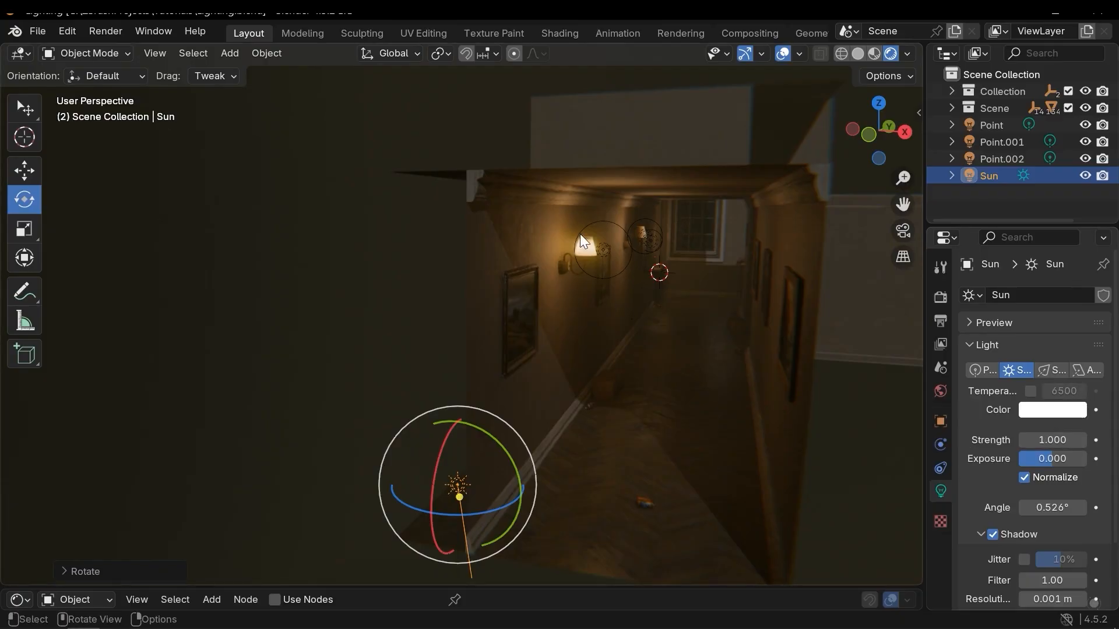
{"action": "left_click", "coordinate": [1030, 391]}
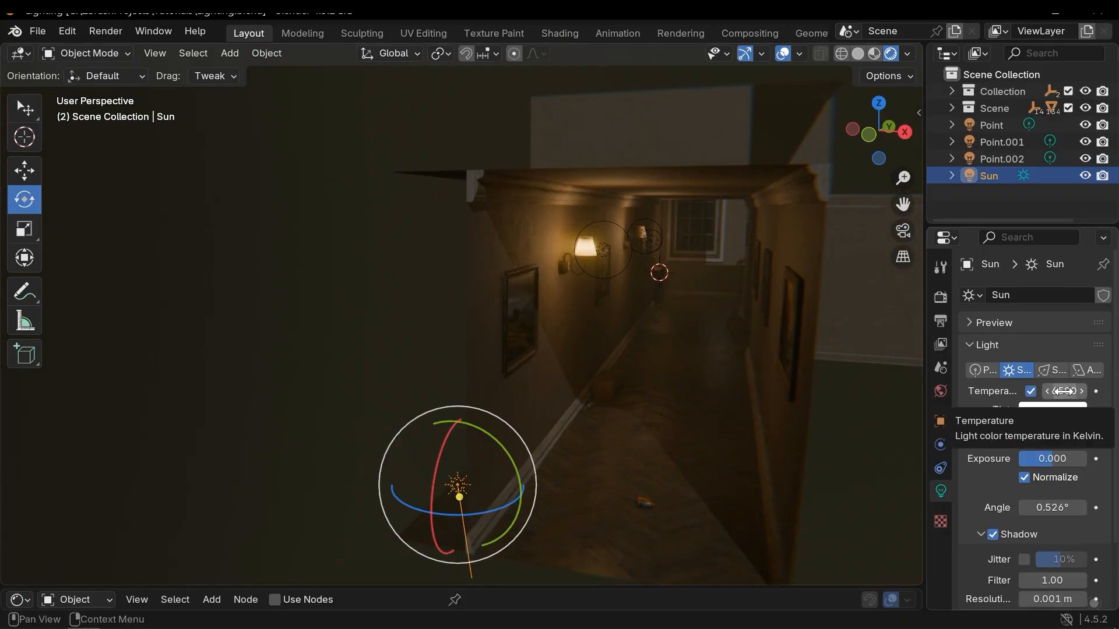
{"action": "left_click_drag", "start_coordinate": [1063, 392], "coordinate": [979, 443]}
{"action": "left_click_drag", "start_coordinate": [1066, 386], "coordinate": [1049, 386]}
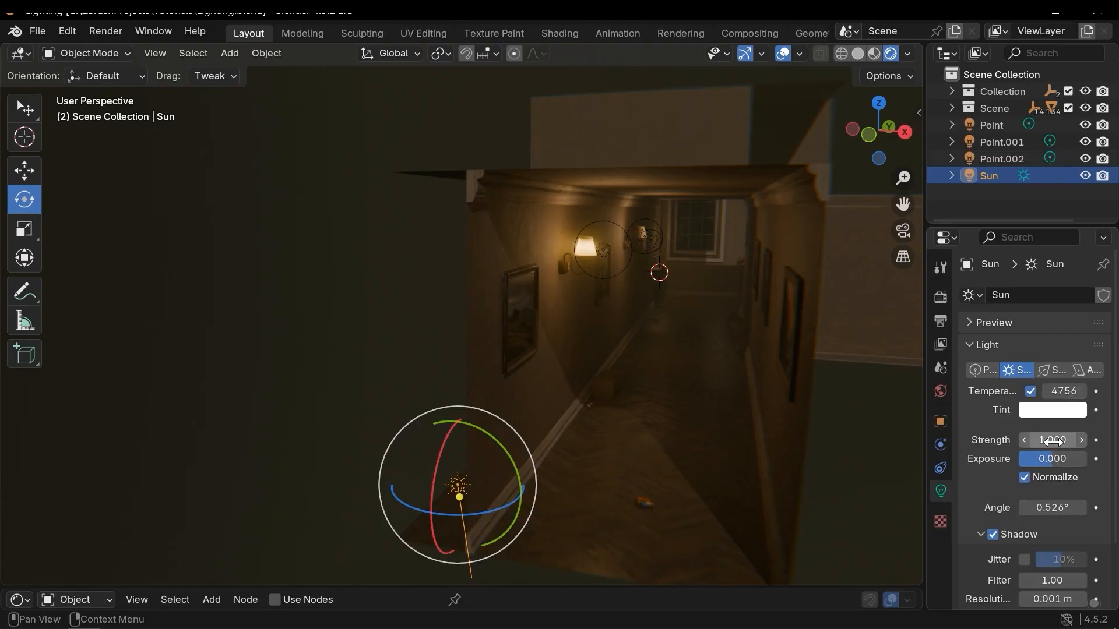
{"action": "left_click_drag", "start_coordinate": [1052, 442], "coordinate": [1109, 441]}
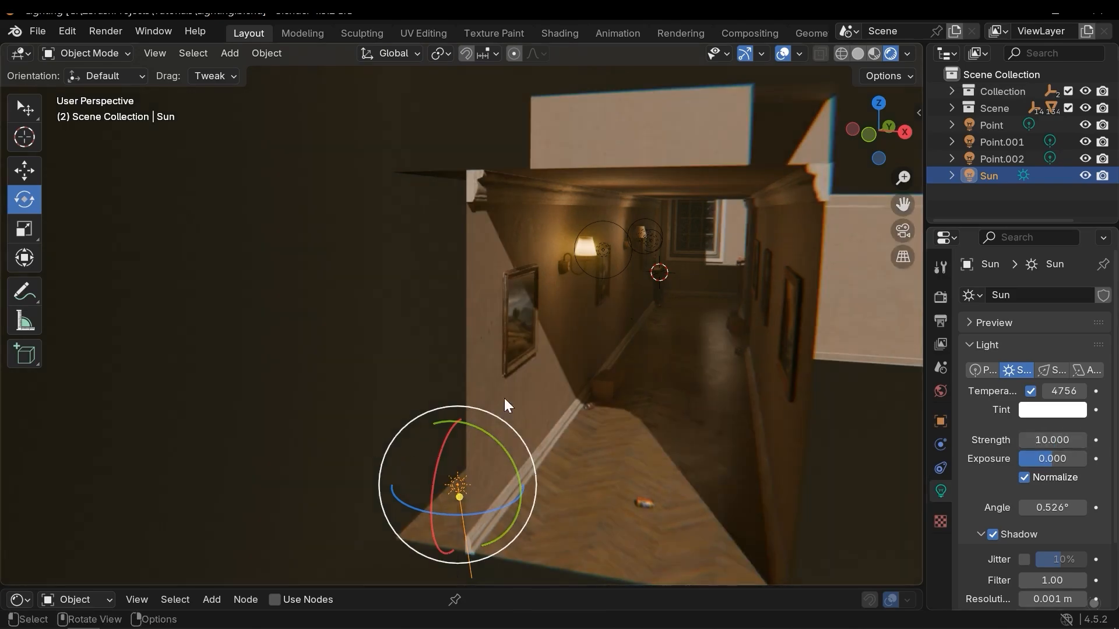
Experiment with raising the sun's exposure and revert it to 0.
{"action": "middle_click_drag", "start_coordinate": [501, 414], "coordinate": [488, 412]}
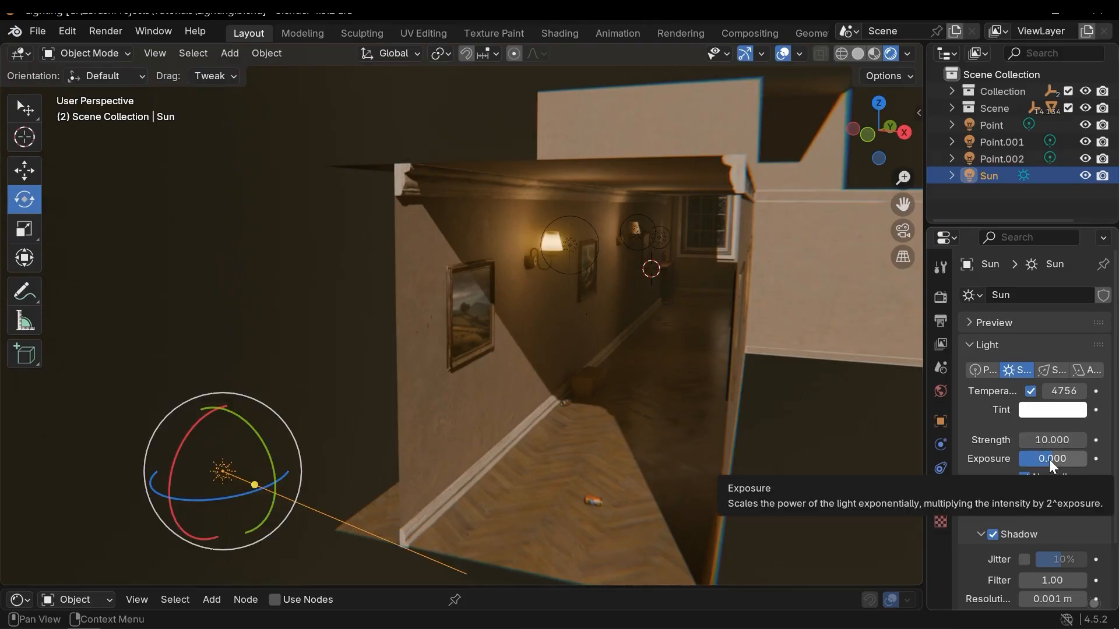
{"action": "left_click_drag", "start_coordinate": [1050, 458], "coordinate": [1052, 458]}
{"action": "mouse_move", "coordinate": [1052, 459]}
{"action": "left_mouse_down"}
{"action": "mouse_move", "coordinate": [1040, 460]}
{"action": "mouse_move", "coordinate": [1056, 459]}
{"action": "left_mouse_up"}
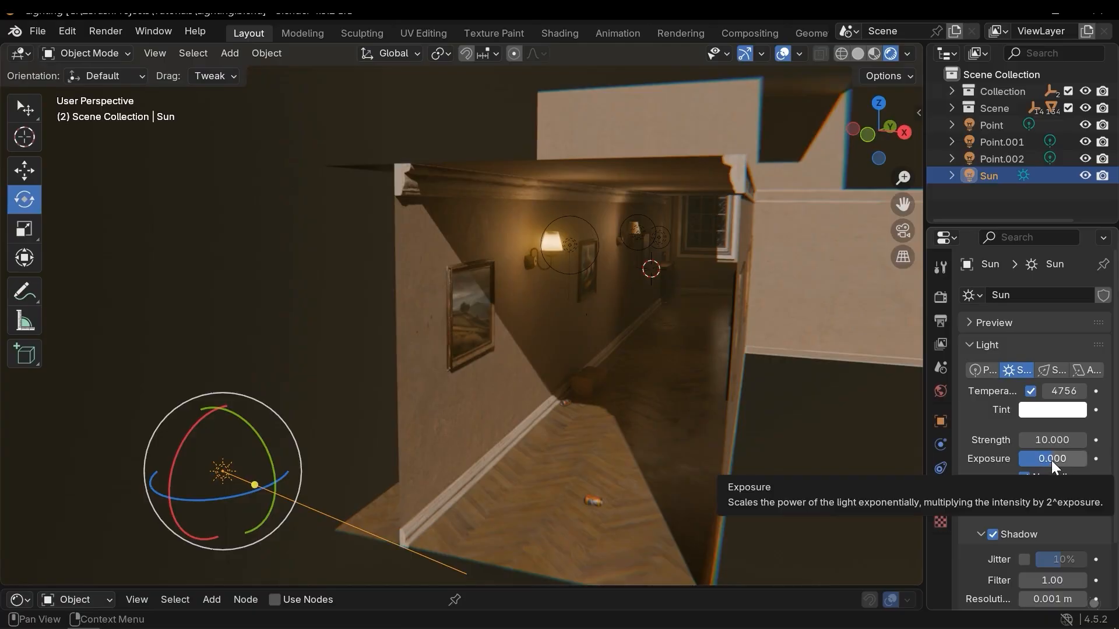
{"action": "left_click_drag", "start_coordinate": [1055, 456], "coordinate": [1062, 456]}
{"action": "middle_click_drag", "start_coordinate": [378, 345], "coordinate": [387, 345]}
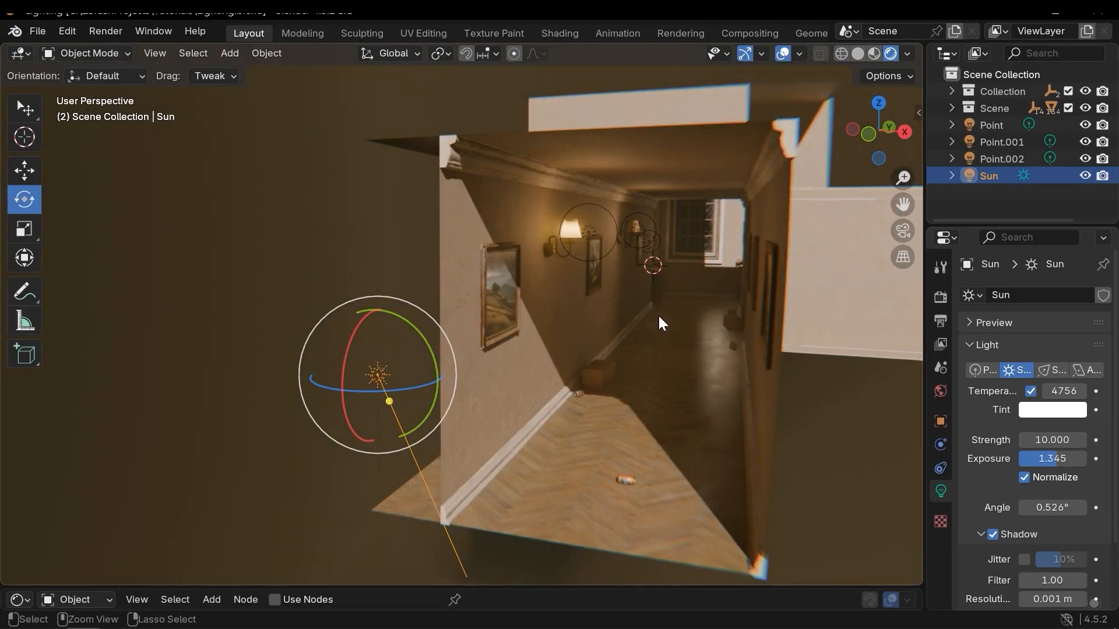
{"action": "key", "text": "BackSpace"}
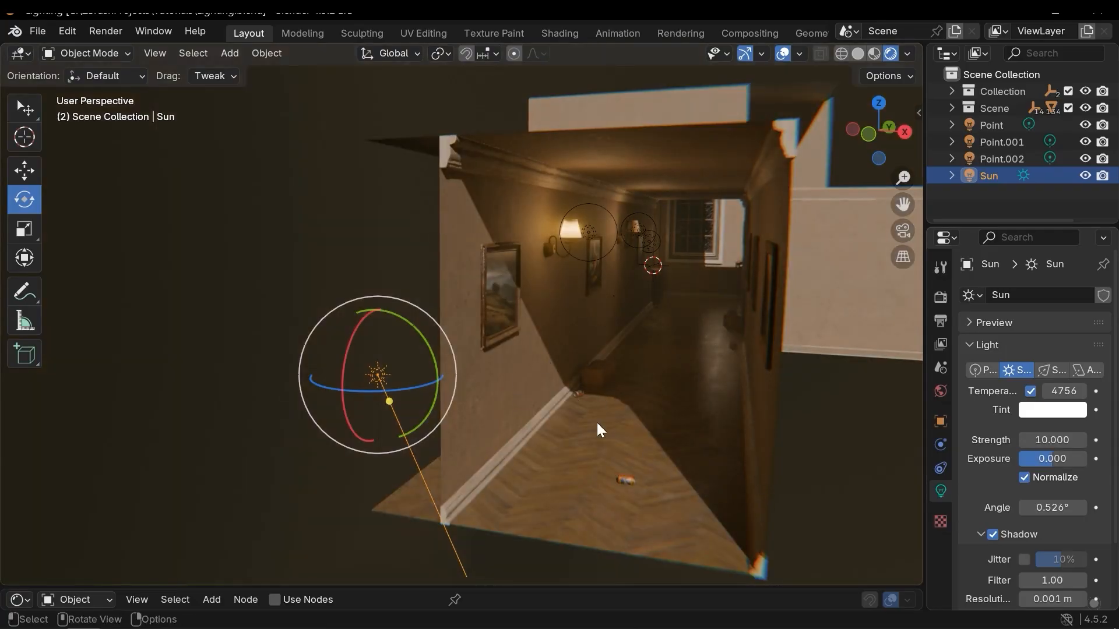
{"action": "left_click_drag", "start_coordinate": [1037, 459], "coordinate": [1046, 459]}
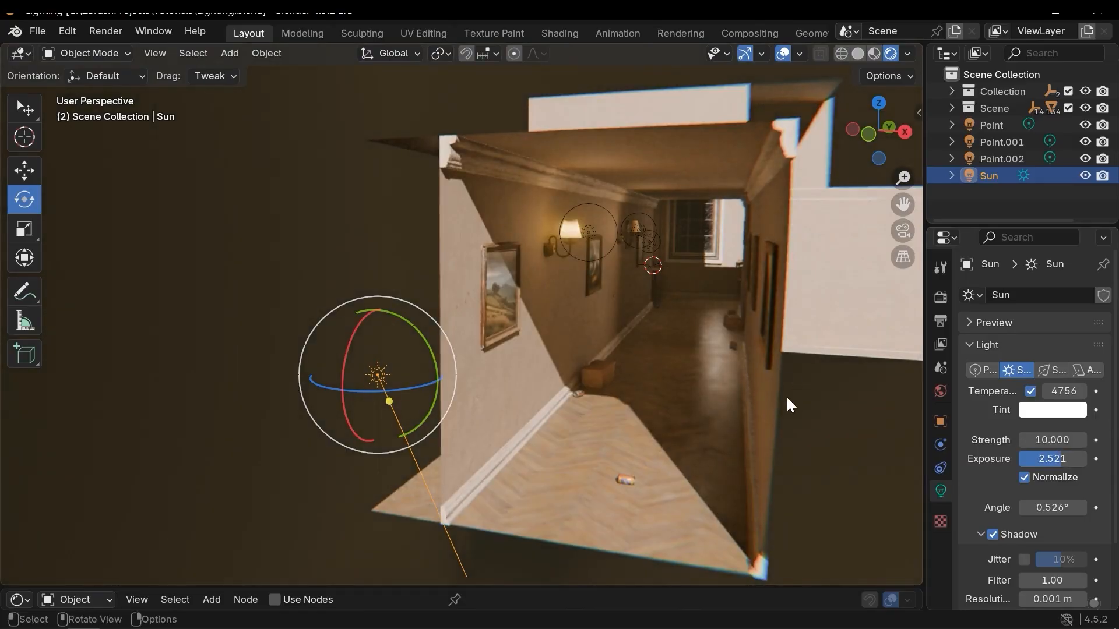
{"action": "key", "text": "ctrl+z"}
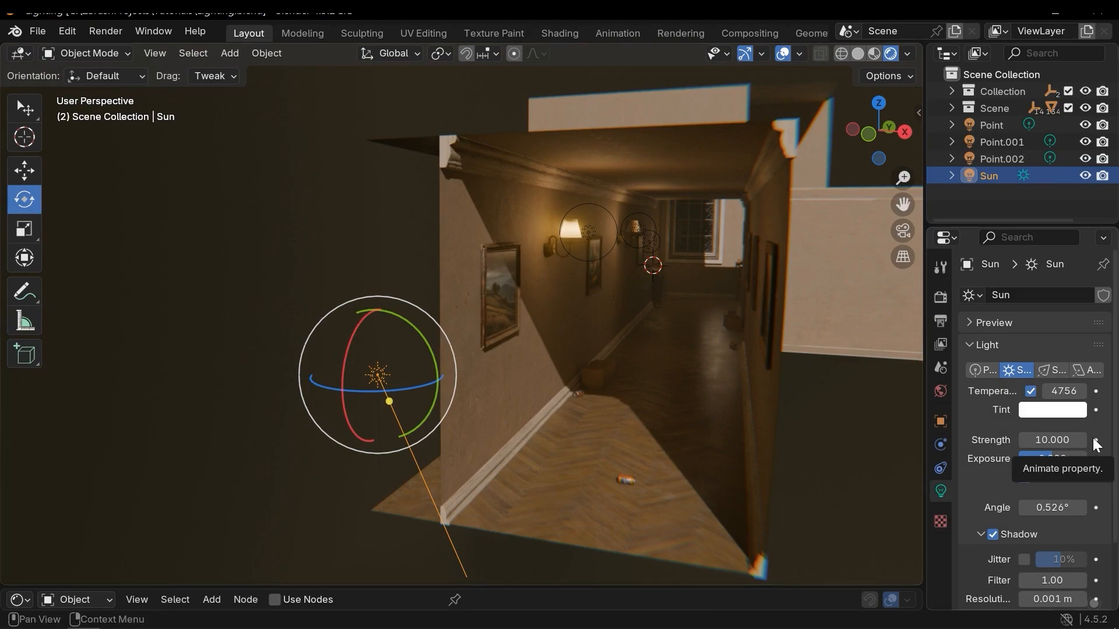
Experiment with larger sun angle values and undo back to the original angle.
{"action": "scroll", "coordinate": [1094, 437], "scroll_direction": "down", "scroll_amount": 3}
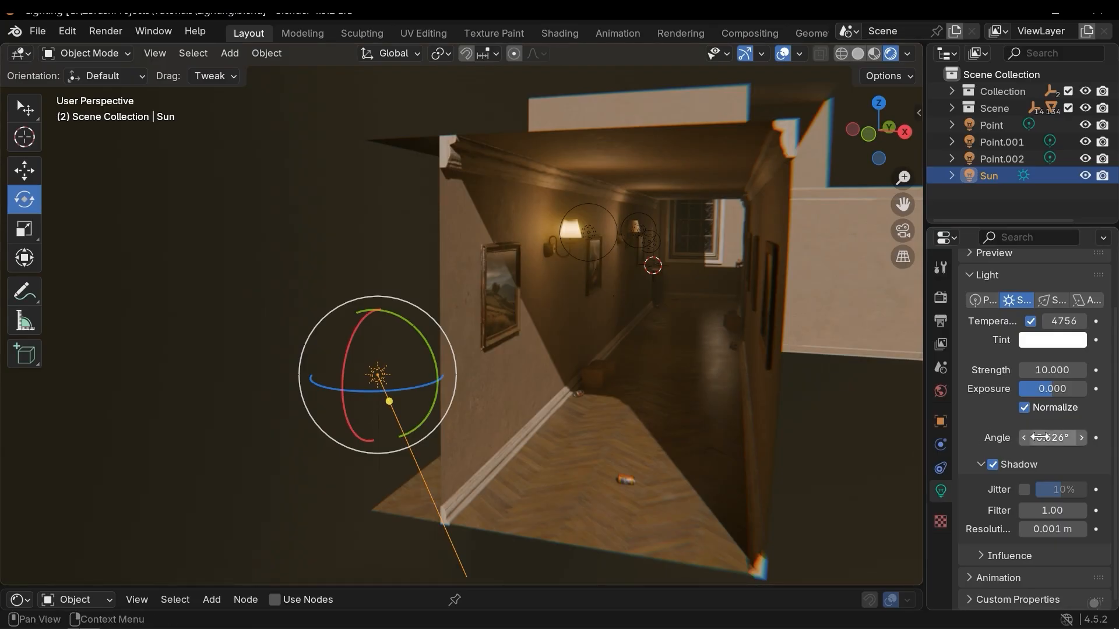
{"action": "left_click_drag", "start_coordinate": [1048, 438], "coordinate": [960, 484]}
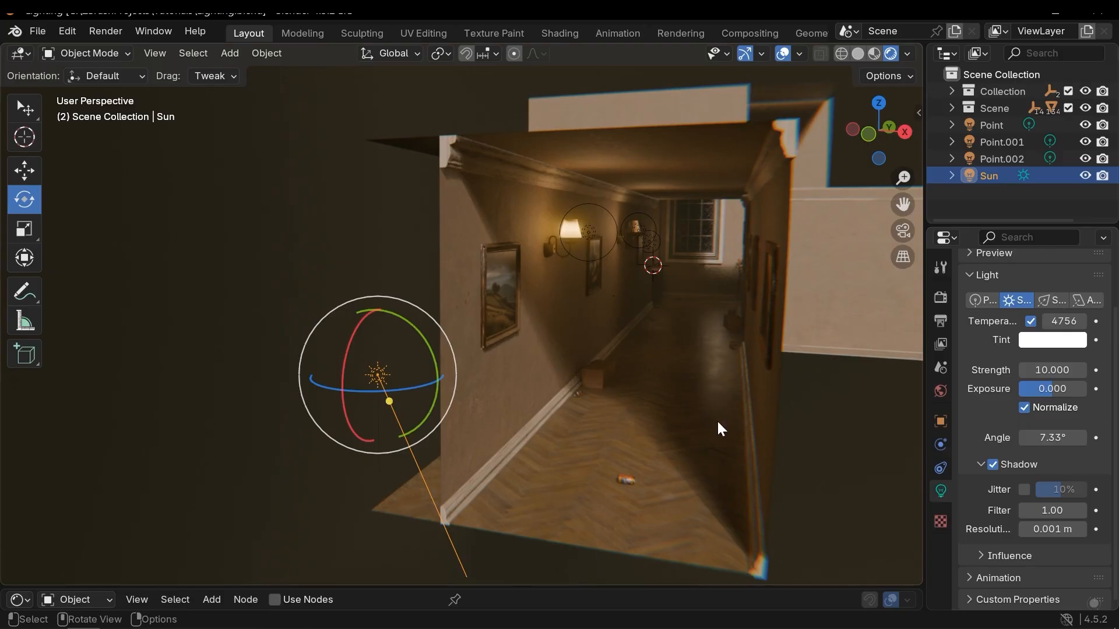
{"action": "key", "text": "BackSpace"}
{"action": "middle_click_drag", "start_coordinate": [603, 453], "coordinate": [604, 369], "text": "shift"}
{"action": "scroll", "coordinate": [565, 398], "scroll_direction": "up", "scroll_amount": 4}
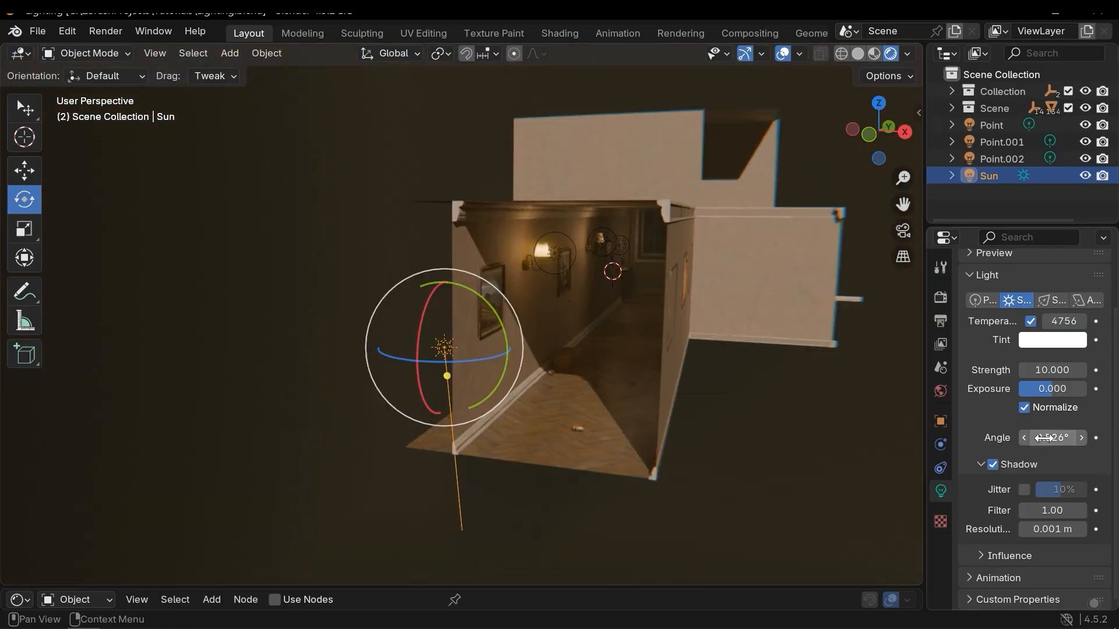
{"action": "mouse_move", "coordinate": [1043, 438]}
{"action": "left_mouse_down"}
{"action": "mouse_move", "coordinate": [1090, 437]}
{"action": "mouse_move", "coordinate": [1053, 437]}
{"action": "left_mouse_up"}
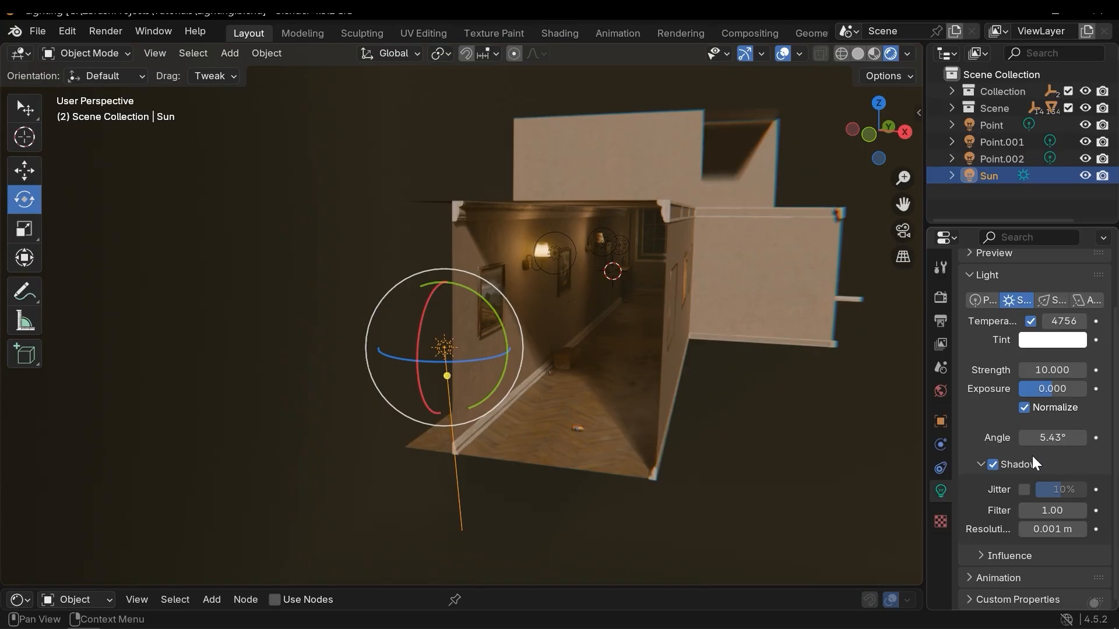
{"action": "key", "text": "ctrl+z"}
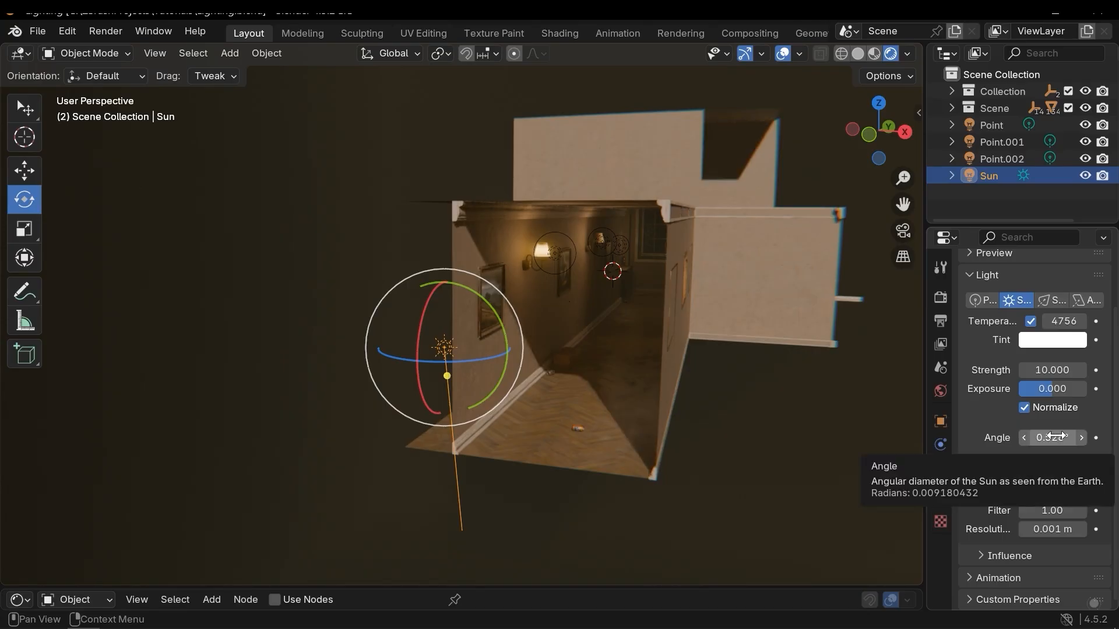
Set the sun's angle to 1.23°.
{"action": "left_click_drag", "start_coordinate": [1053, 436], "coordinate": [1055, 435]}
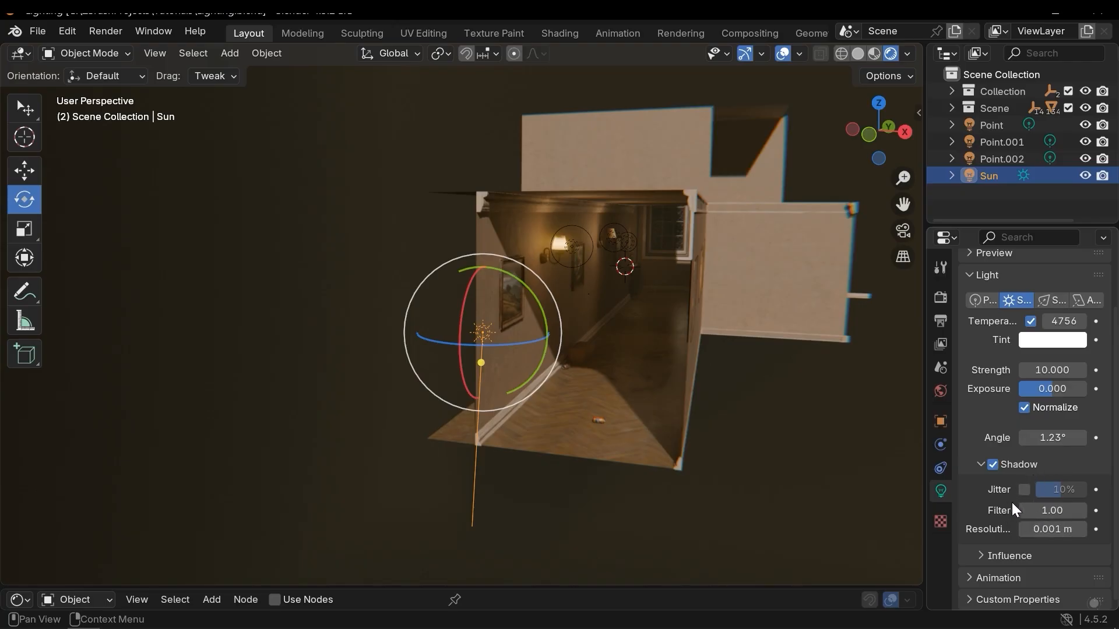
{"action": "scroll", "coordinate": [1024, 498], "scroll_direction": "up", "scroll_amount": 3}
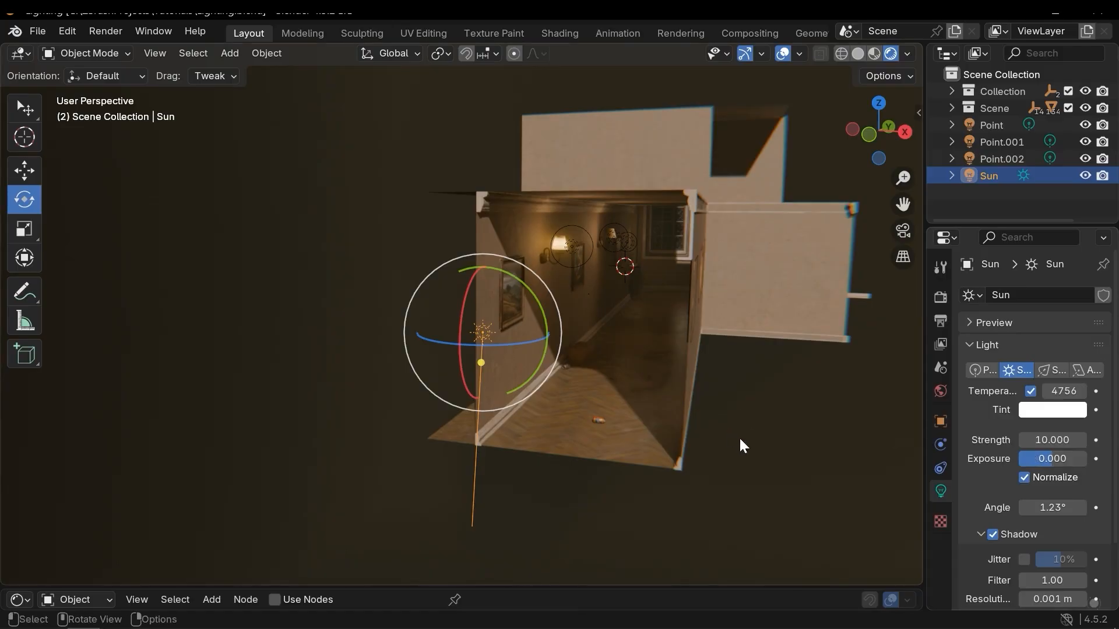
Add a spot light to the scene.
{"action": "left_click", "coordinate": [687, 417]}
{"action": "middle_click_drag", "start_coordinate": [687, 417], "coordinate": [677, 374]}
{"action": "key", "text": "shift+a"}
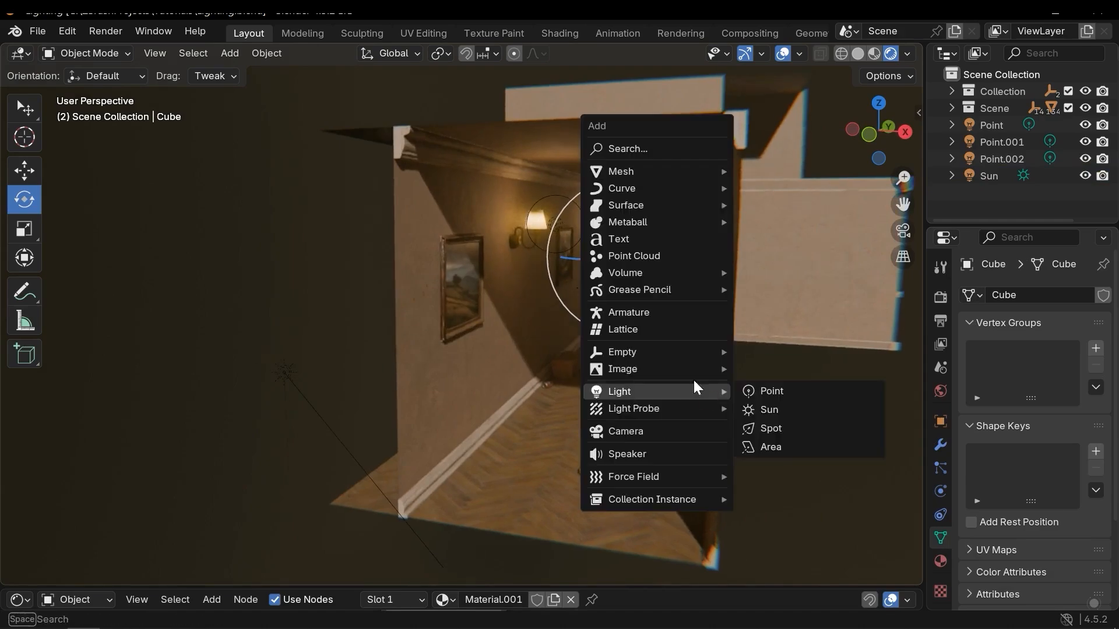
{"action": "mouse_move", "coordinate": [716, 391]}
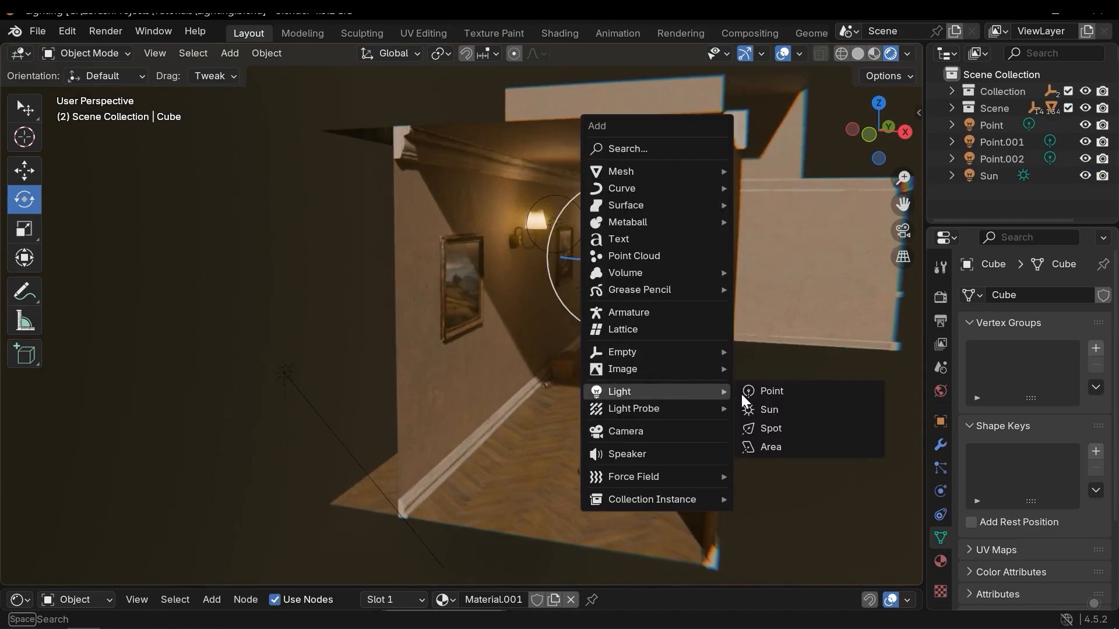
{"action": "left_click", "coordinate": [781, 428]}
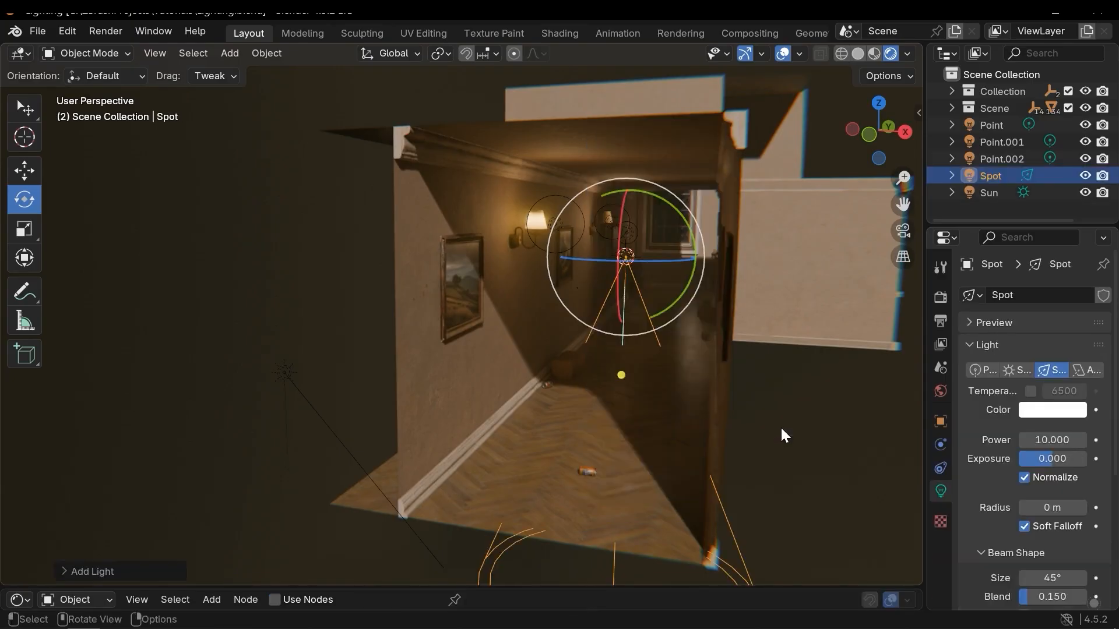
Move the spot light up into the hallway below the ceiling.
{"action": "scroll", "coordinate": [623, 305], "scroll_direction": "up", "scroll_amount": 5}
{"action": "middle_click_drag", "start_coordinate": [615, 311], "coordinate": [608, 302]}
{"action": "key", "text": "g"}
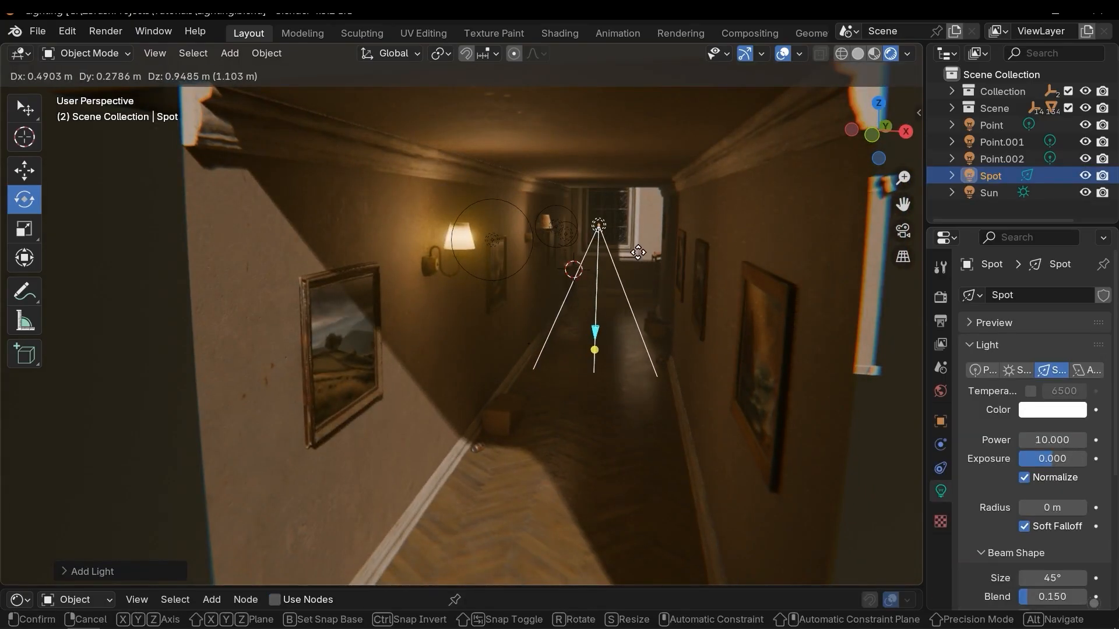
{"action": "left_click", "coordinate": [638, 245]}
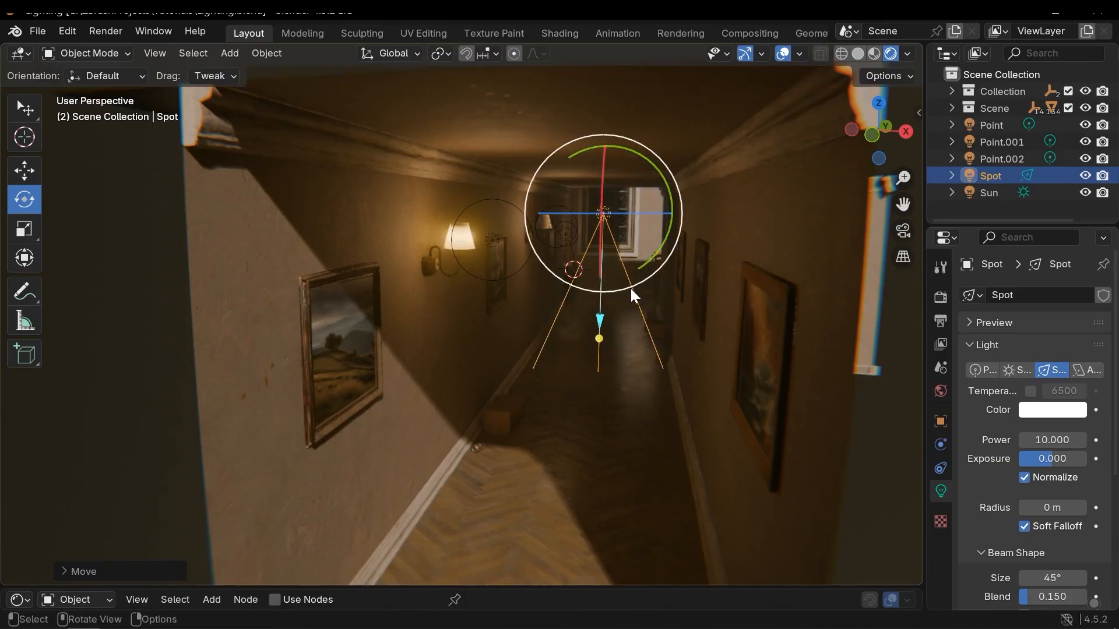
Move the spot light out of the hallway, above and beside the building.
{"action": "scroll", "coordinate": [635, 291], "scroll_direction": "down", "scroll_amount": 3}
{"action": "mouse_move", "coordinate": [644, 296]}
{"action": "middle_mouse_down"}
{"action": "mouse_move", "coordinate": [506, 307]}
{"action": "mouse_move", "coordinate": [636, 313]}
{"action": "middle_mouse_up"}
{"action": "scroll", "coordinate": [505, 308], "scroll_direction": "down", "scroll_amount": 3}
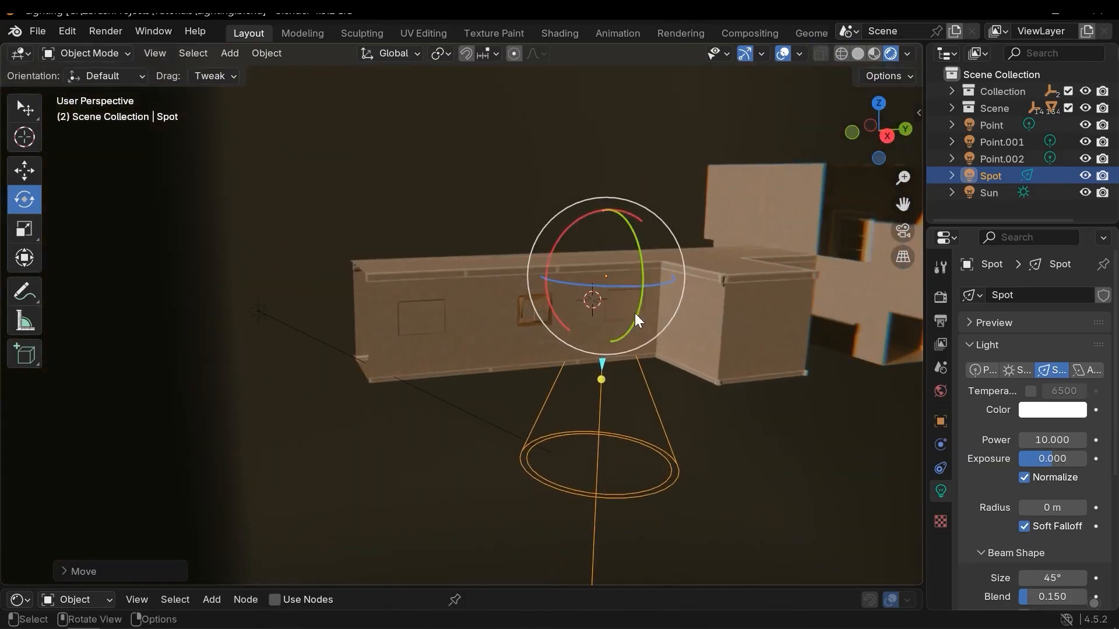
{"action": "key", "text": "g"}
{"action": "left_click", "coordinate": [295, 274]}
{"action": "middle_click_drag", "start_coordinate": [303, 278], "coordinate": [402, 428]}
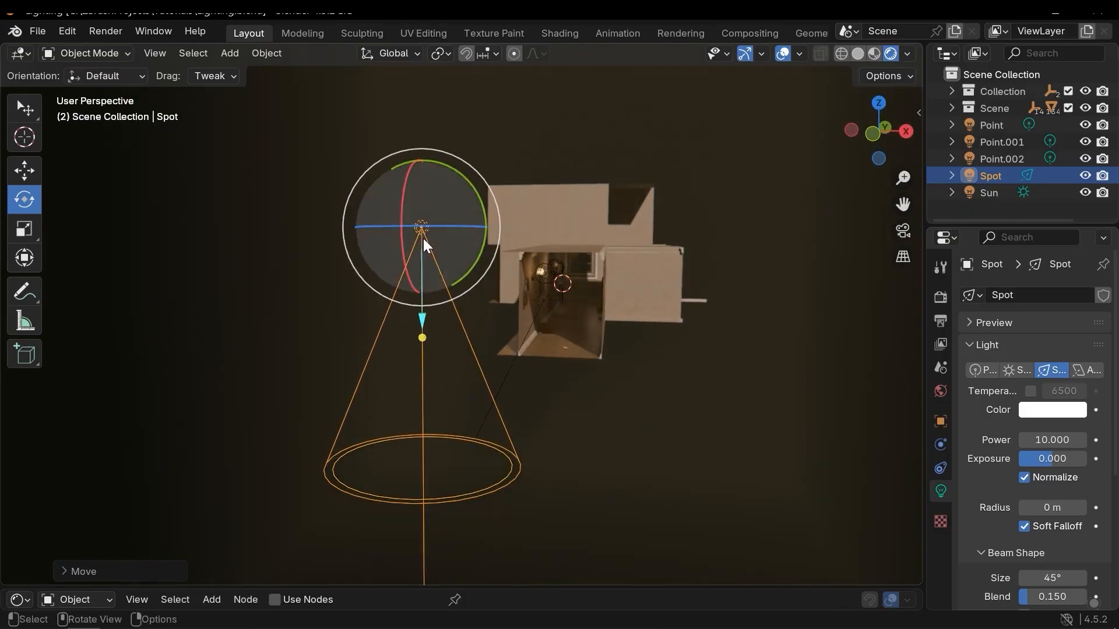
Scale the spot light up by about 1.25, then down by about 0.68.
{"action": "left_click_drag", "start_coordinate": [473, 181], "coordinate": [463, 205]}
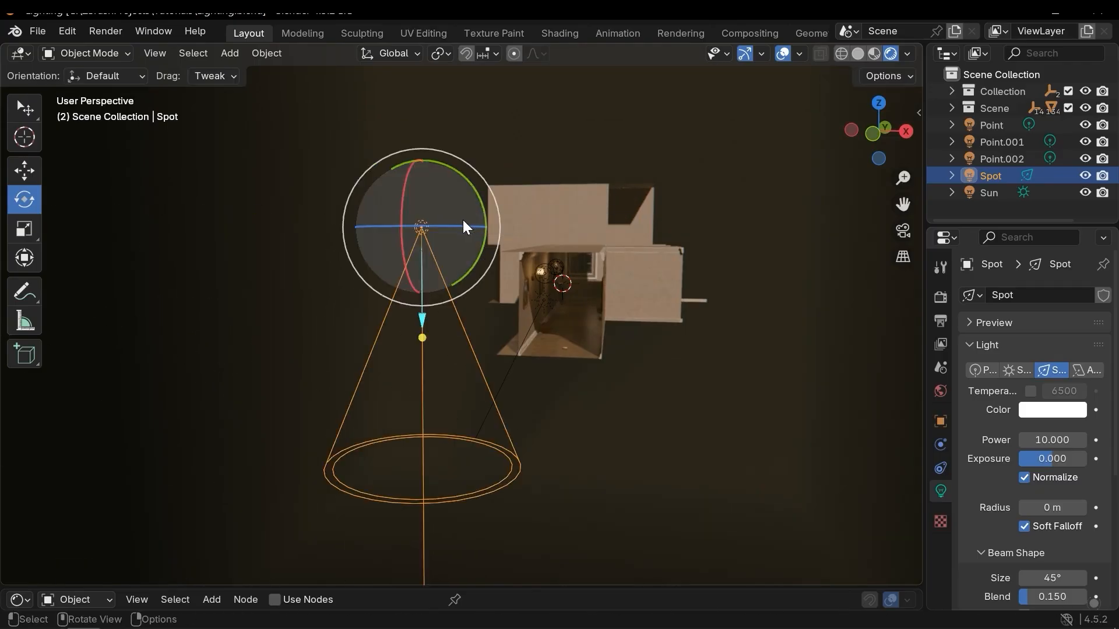
{"action": "key", "text": "s"}
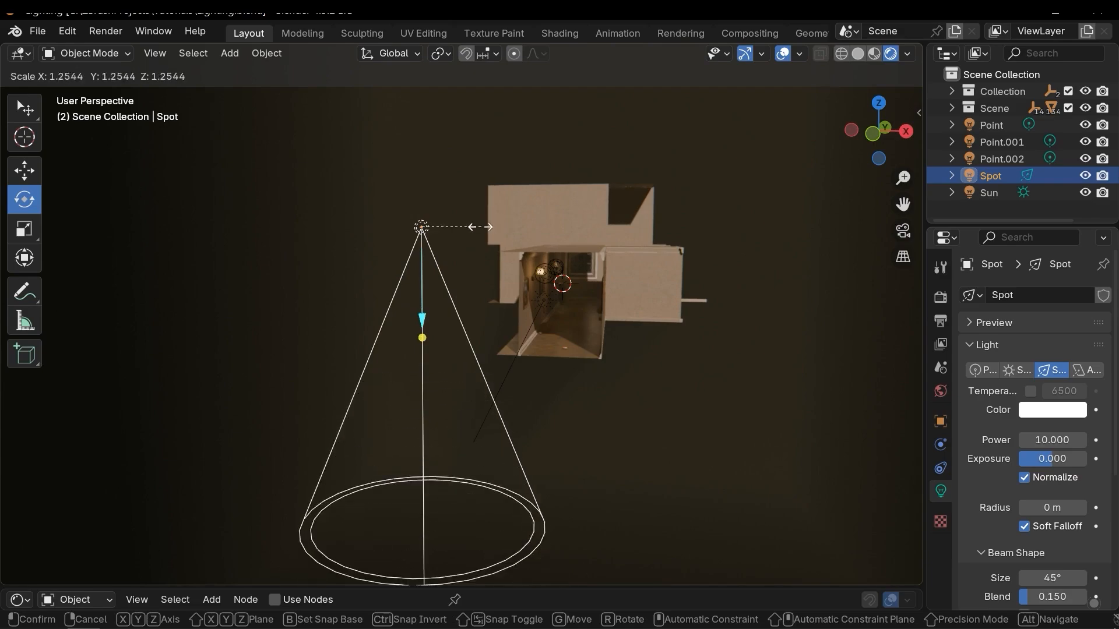
{"action": "left_click", "coordinate": [474, 247]}
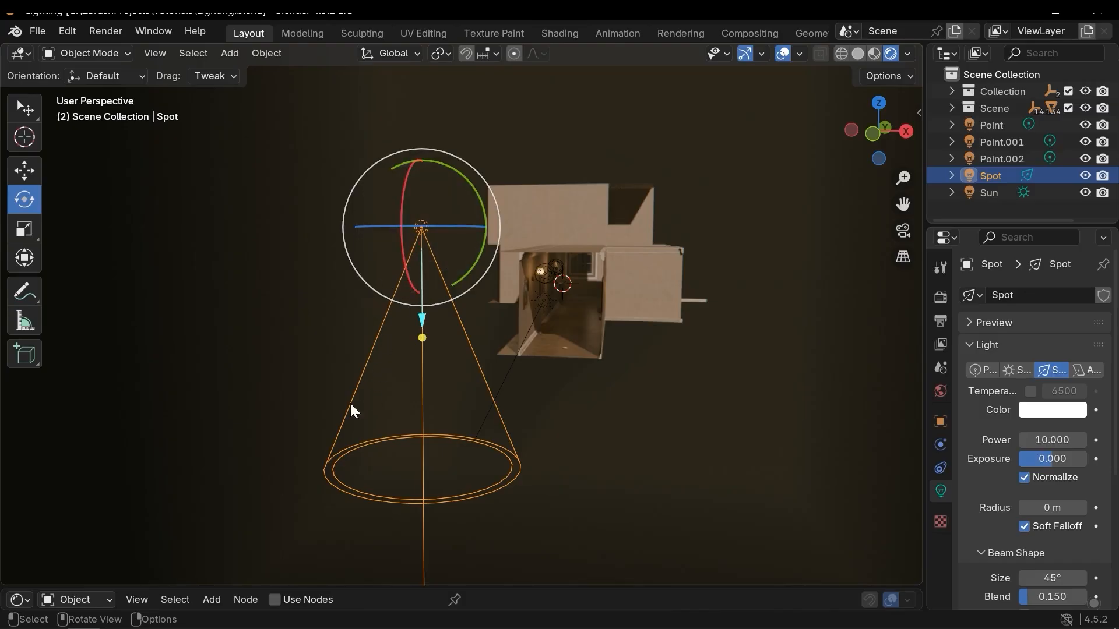
{"action": "middle_click_drag", "start_coordinate": [330, 349], "coordinate": [586, 323]}
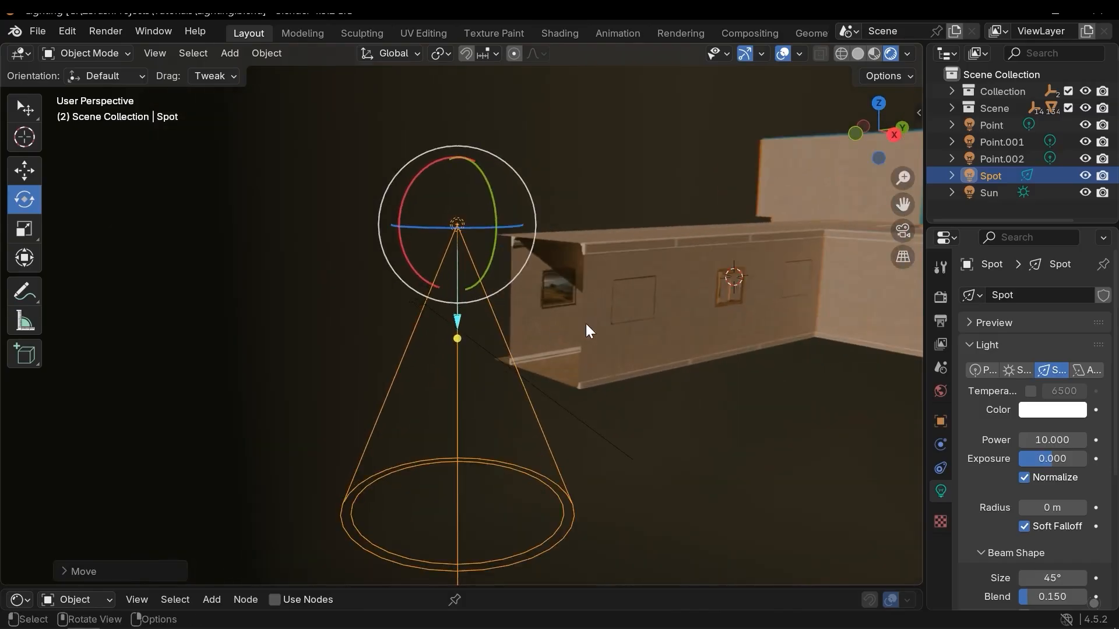
{"action": "key", "text": "s"}
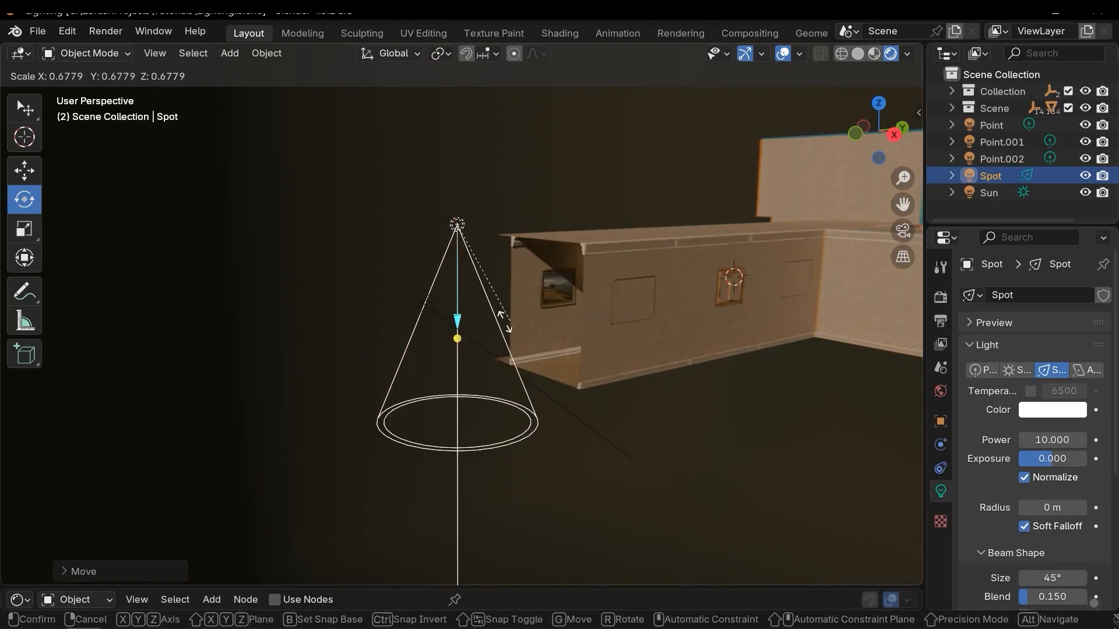
{"action": "left_click", "coordinate": [460, 316]}
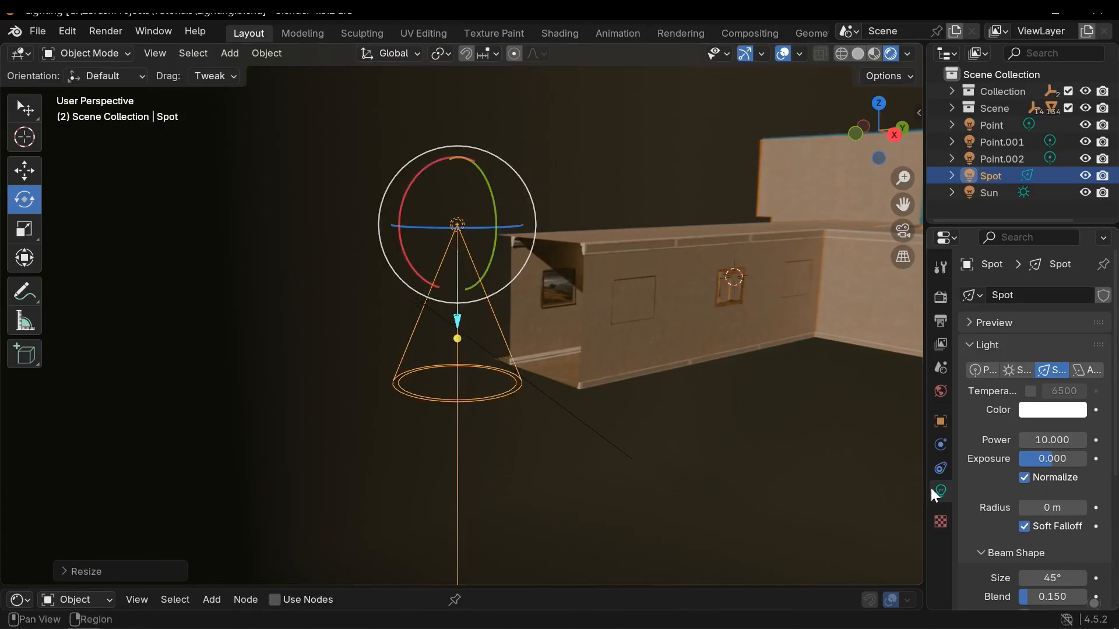
Move the spot light back into the hallway just below the ceiling.
{"action": "mouse_move", "coordinate": [699, 419]}
{"action": "middle_mouse_down"}
{"action": "mouse_move", "coordinate": [429, 357]}
{"action": "mouse_move", "coordinate": [457, 338]}
{"action": "mouse_move", "coordinate": [445, 331]}
{"action": "mouse_move", "coordinate": [495, 315]}
{"action": "middle_mouse_up"}
{"action": "key", "text": "g"}
{"action": "left_click", "coordinate": [768, 384]}
{"action": "middle_click_drag", "start_coordinate": [768, 383], "coordinate": [582, 369]}
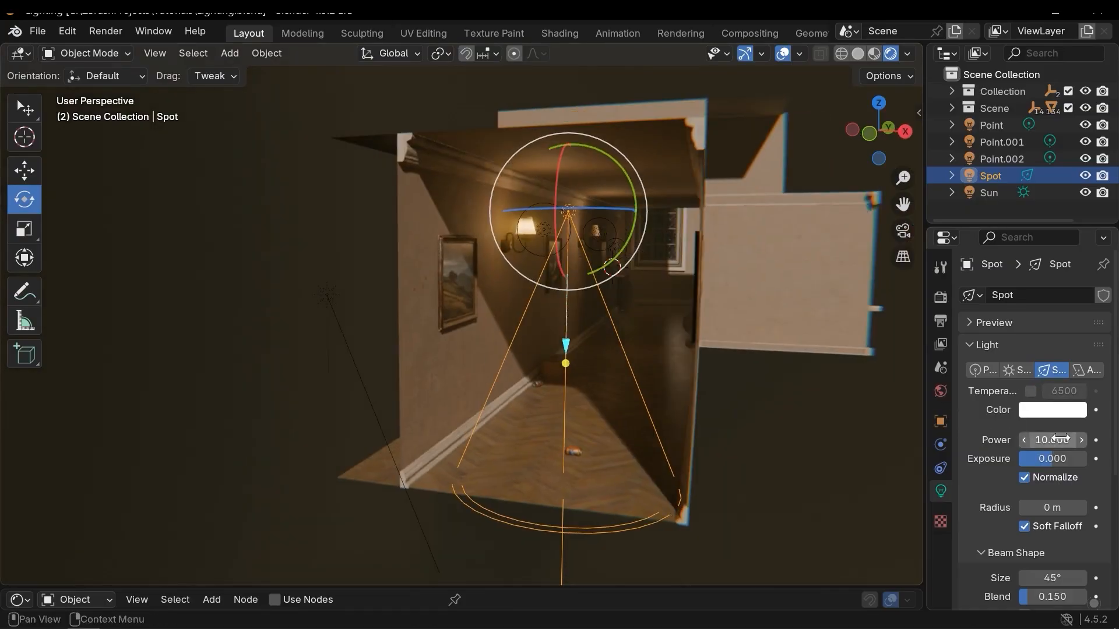
Set the spot light's color to a pale blue in the color wheel.
{"action": "left_click", "coordinate": [1046, 409]}
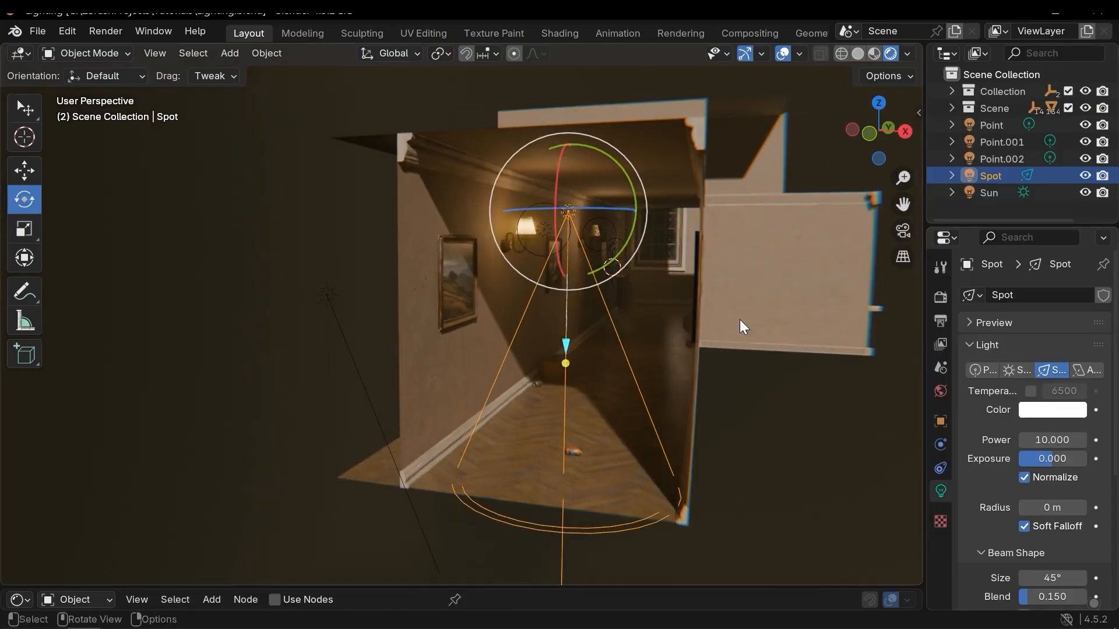
{"action": "left_click", "coordinate": [1037, 410]}
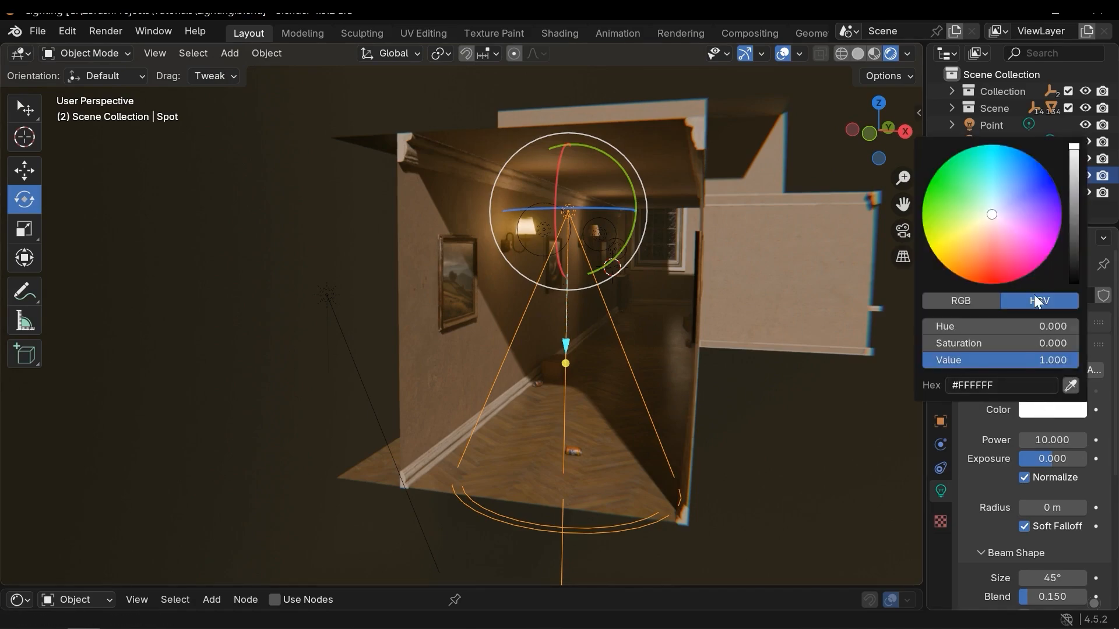
{"action": "left_click_drag", "start_coordinate": [1008, 229], "coordinate": [999, 197]}
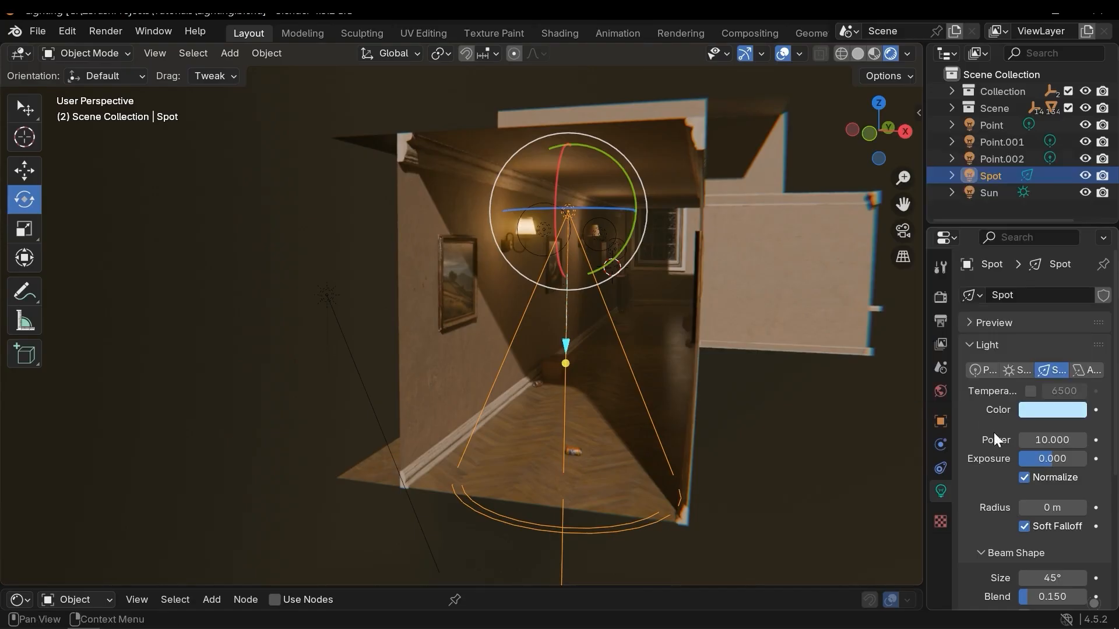
Raise the spot light's power to 901.7 and its exposure to 3.697.
{"action": "left_click_drag", "start_coordinate": [1052, 447], "coordinate": [1104, 446]}
{"action": "middle_click_drag", "start_coordinate": [587, 490], "coordinate": [629, 508]}
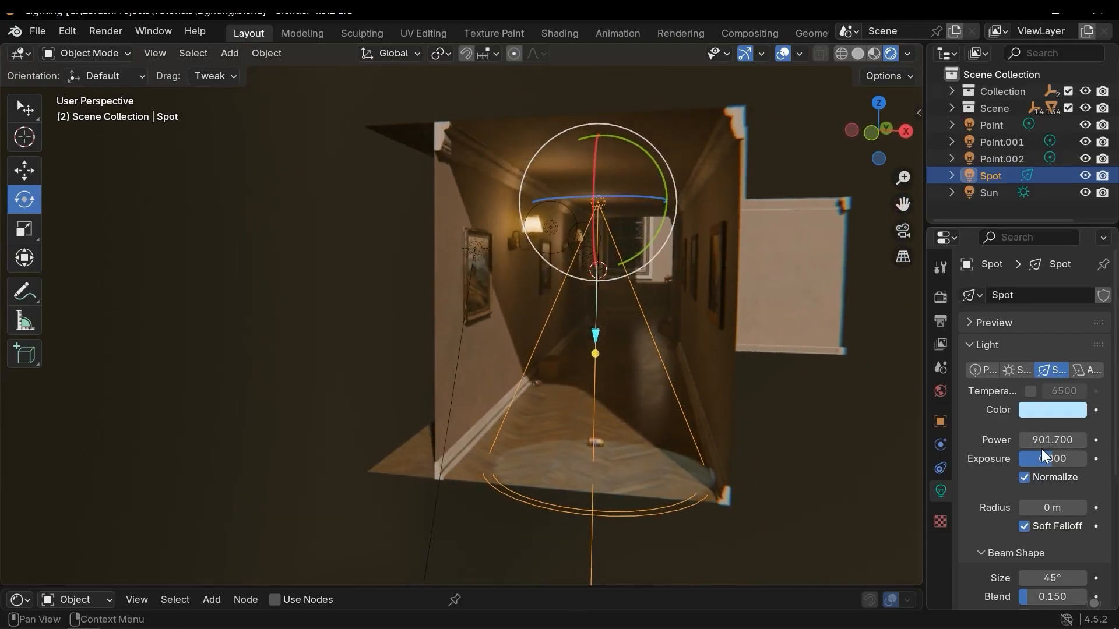
{"action": "left_click_drag", "start_coordinate": [1050, 463], "coordinate": [1099, 463]}
{"action": "middle_click_drag", "start_coordinate": [466, 367], "coordinate": [466, 402]}
{"action": "key", "text": "r"}
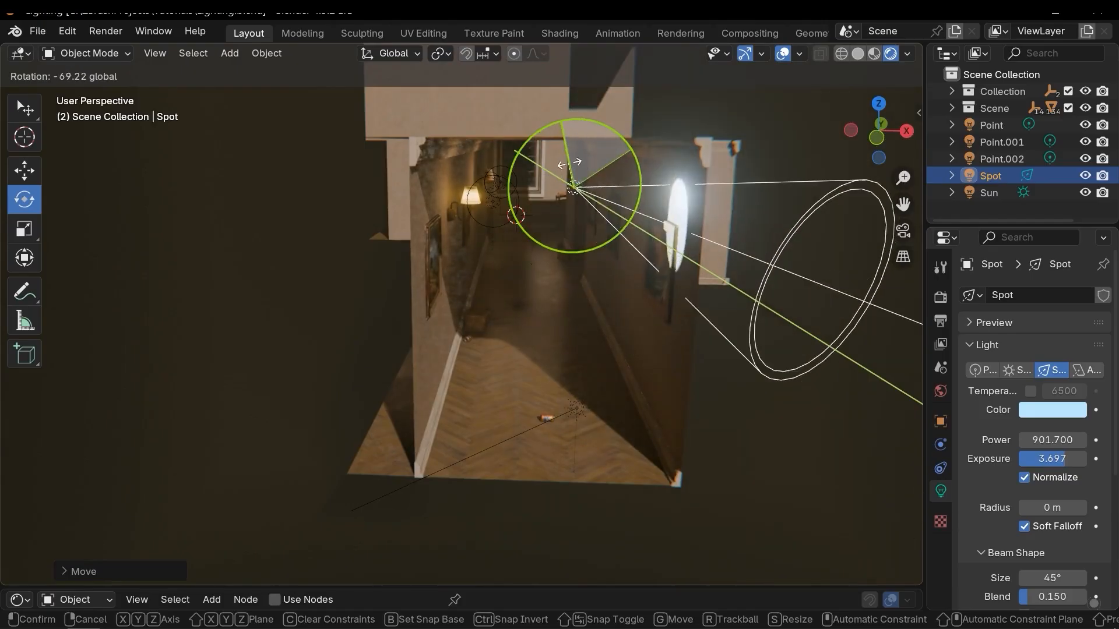
{"action": "key", "text": "Escape"}
{"action": "key", "text": "s"}
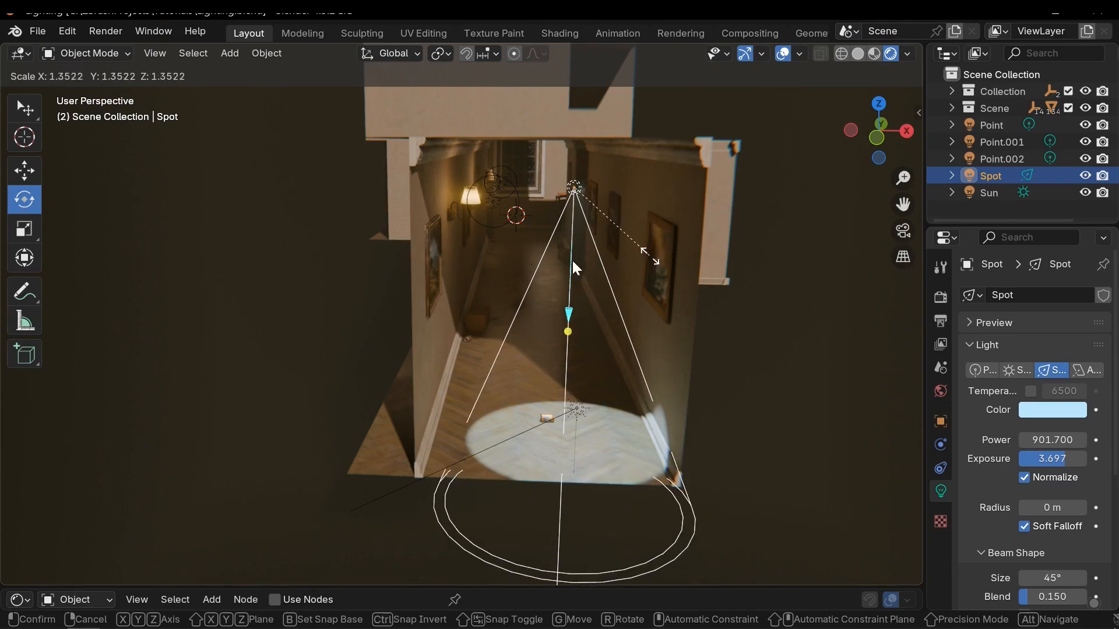
{"action": "key", "text": "Escape"}
Try to lower the spot light's radius.
{"action": "middle_click_drag", "start_coordinate": [587, 299], "coordinate": [625, 361]}
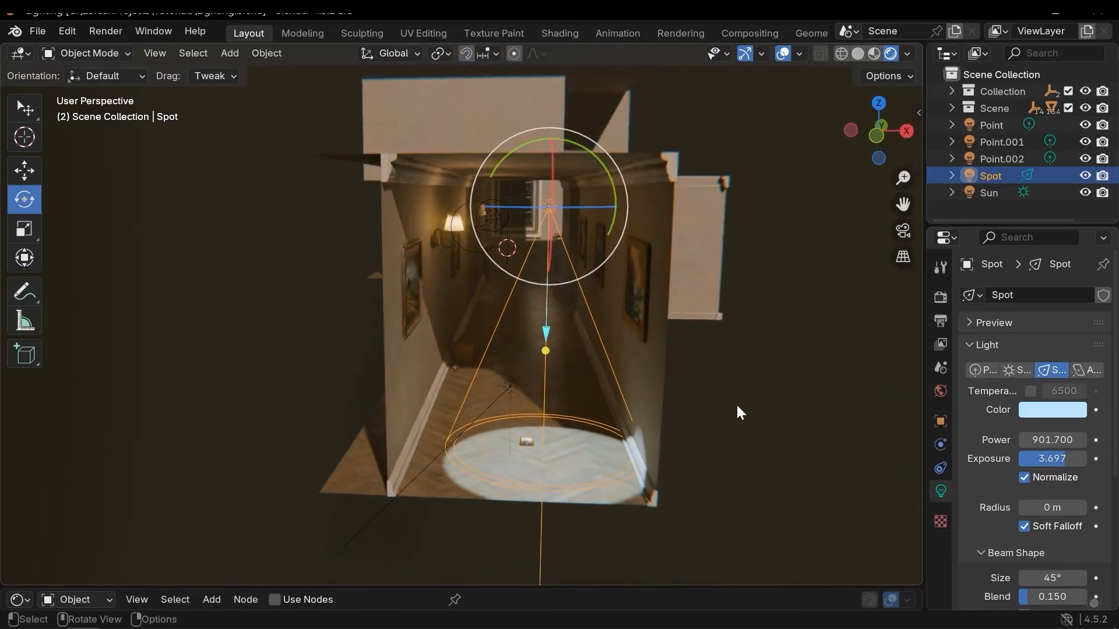
{"action": "scroll", "coordinate": [1067, 480], "scroll_direction": "down", "scroll_amount": 3}
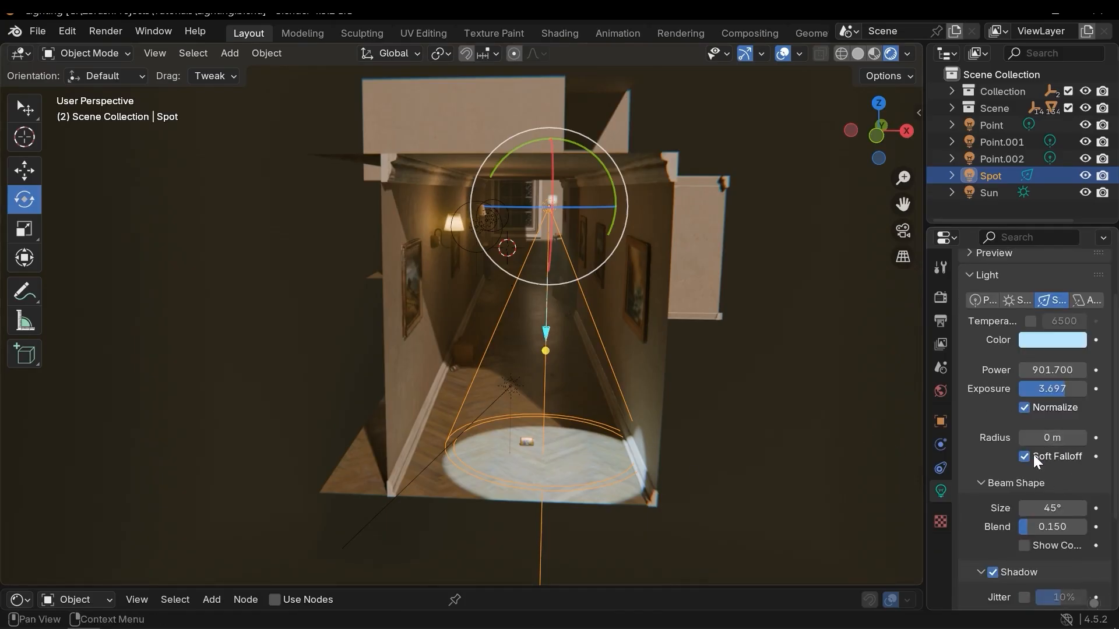
{"action": "middle_click_drag", "start_coordinate": [577, 405], "coordinate": [553, 327]}
{"action": "scroll", "coordinate": [792, 341], "scroll_direction": "up", "scroll_amount": 3}
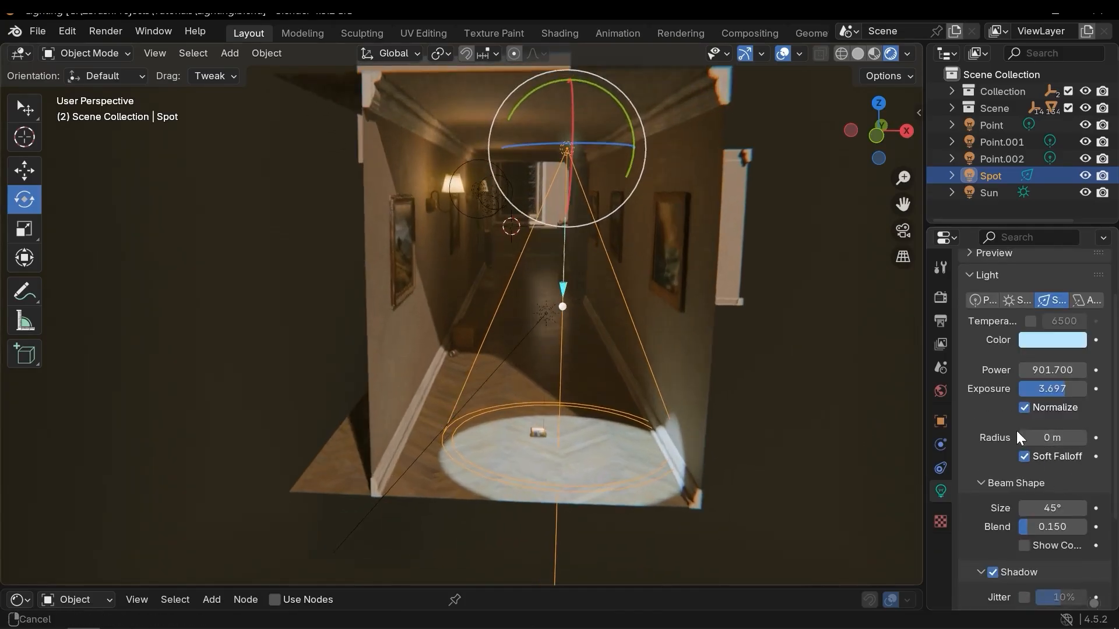
{"action": "left_click_drag", "start_coordinate": [1051, 437], "coordinate": [910, 432]}
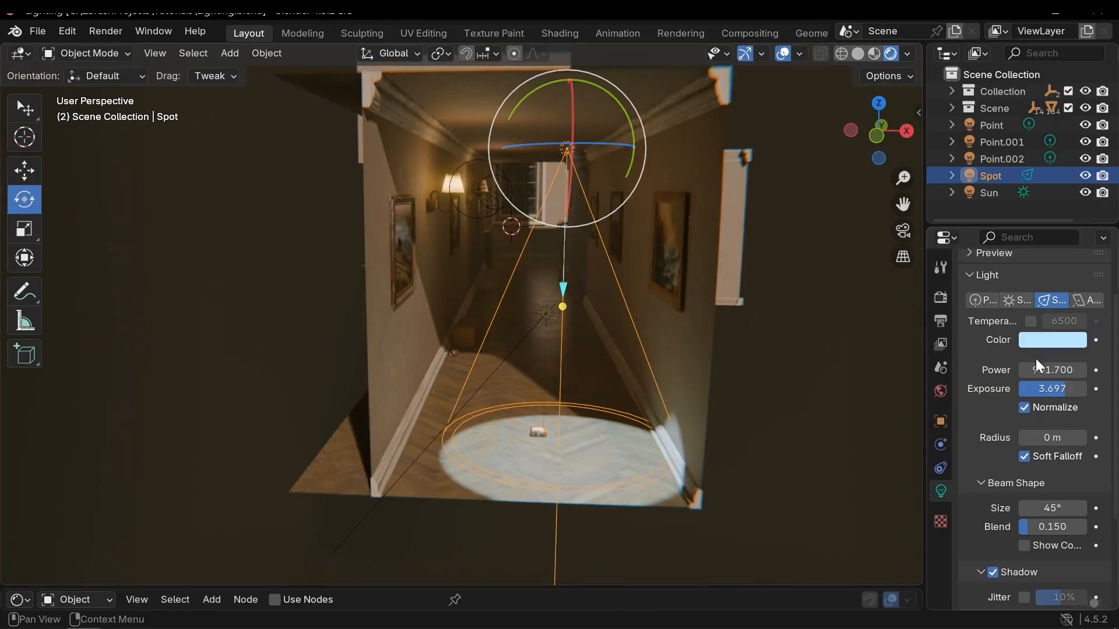
Widen the spot light's beam size to 97.7° and set its blend to 0.654.
{"action": "scroll", "coordinate": [1036, 355], "scroll_direction": "down", "scroll_amount": 3}
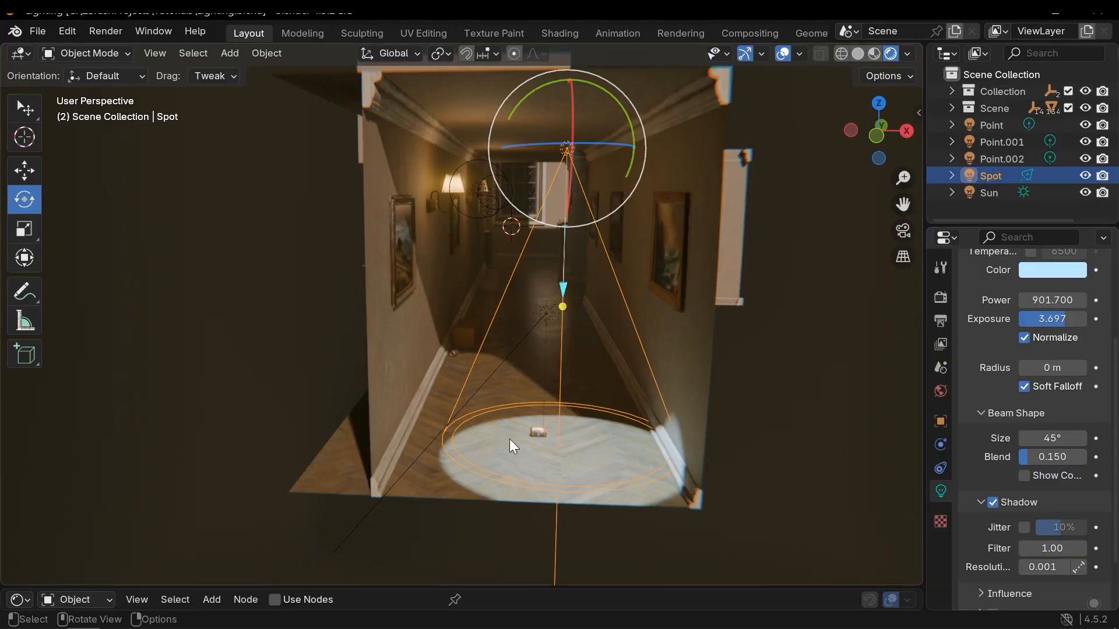
{"action": "middle_click_drag", "start_coordinate": [537, 418], "coordinate": [442, 444]}
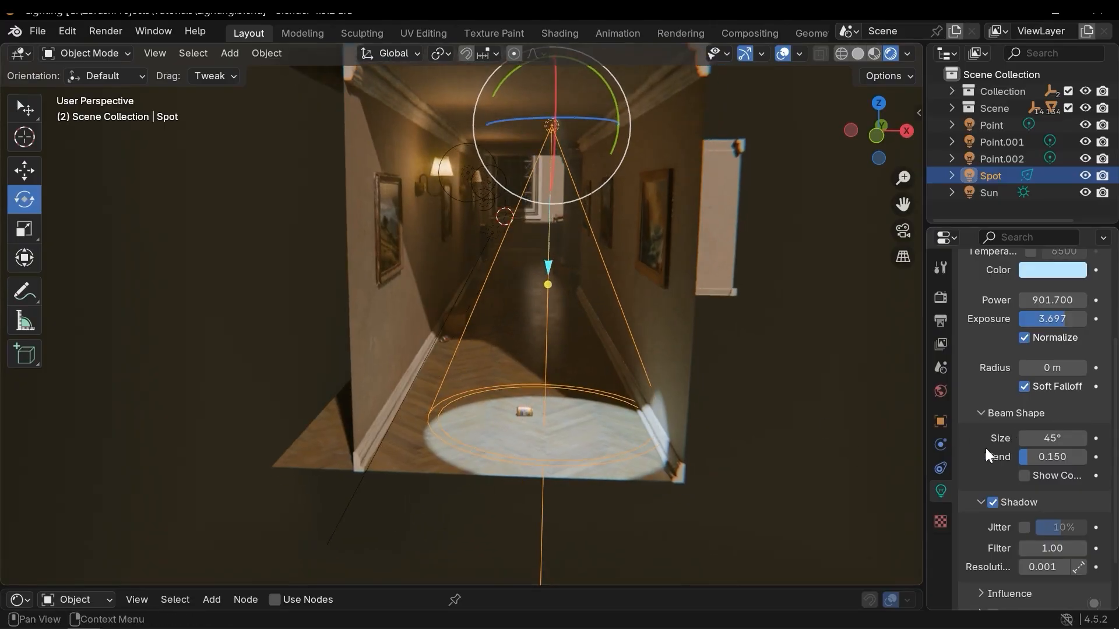
{"action": "left_click_drag", "start_coordinate": [1052, 438], "coordinate": [1115, 438]}
{"action": "left_click_drag", "start_coordinate": [665, 388], "coordinate": [659, 389]}
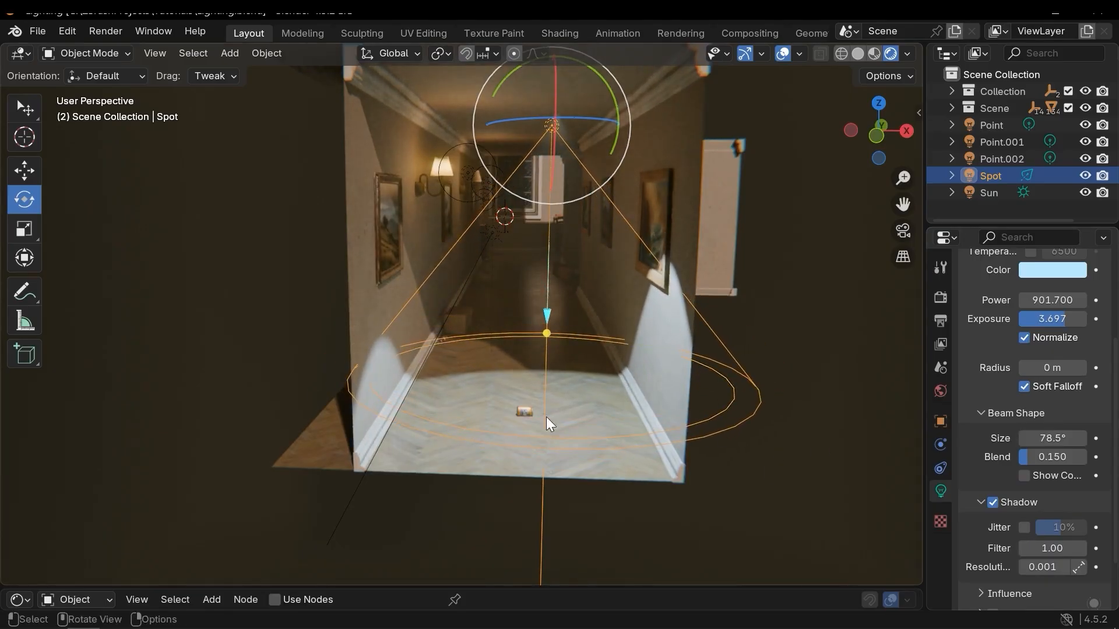
{"action": "left_click_drag", "start_coordinate": [1053, 438], "coordinate": [1067, 438]}
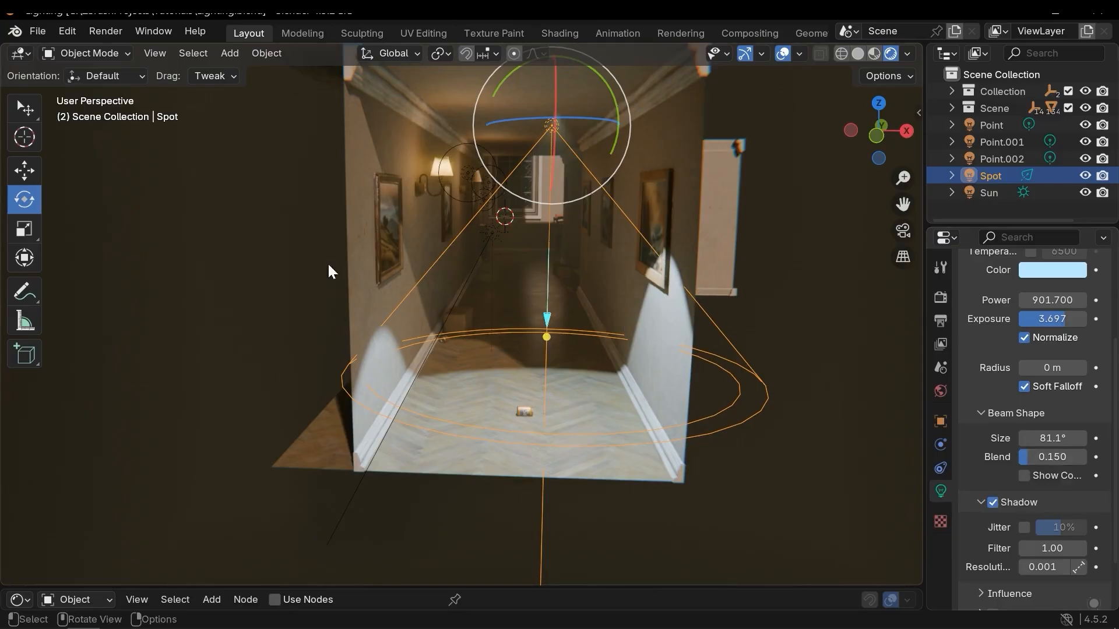
{"action": "left_click_drag", "start_coordinate": [1055, 458], "coordinate": [1074, 458]}
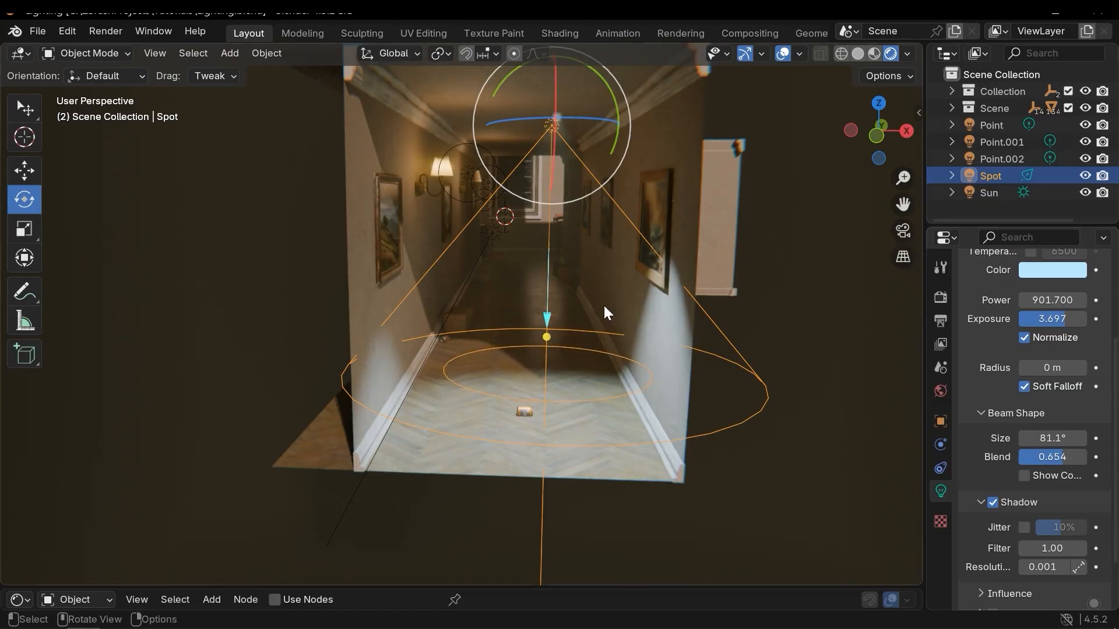
{"action": "middle_click_drag", "start_coordinate": [642, 318], "coordinate": [626, 294]}
{"action": "scroll", "coordinate": [626, 294], "scroll_direction": "up", "scroll_amount": 1}
{"action": "left_click_drag", "start_coordinate": [1046, 439], "coordinate": [1067, 439]}
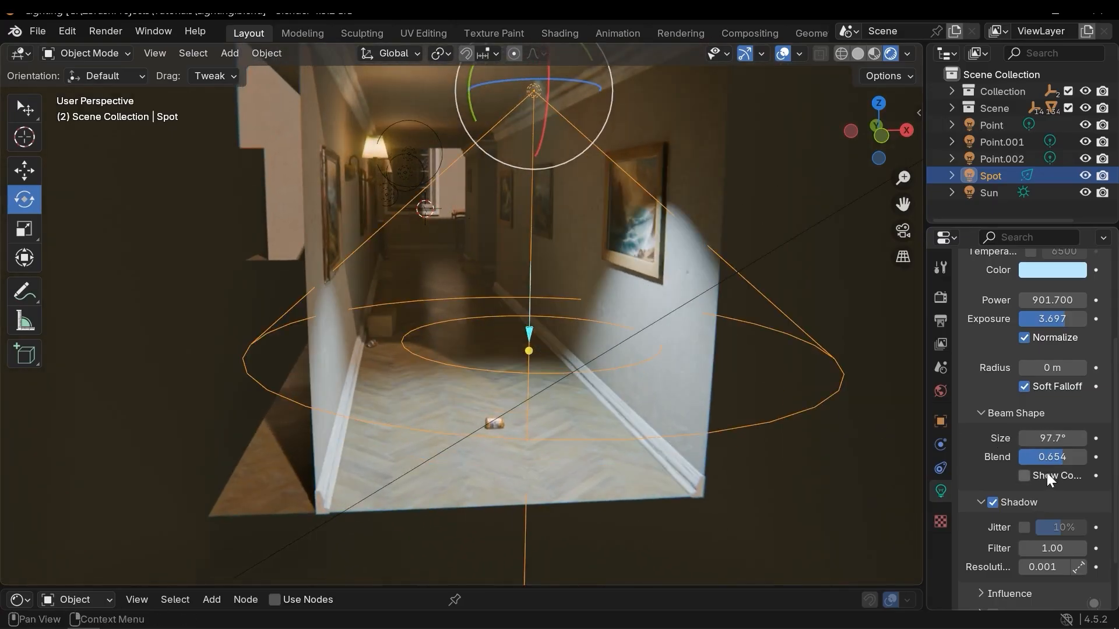
Toggle the spot's beam cone display on to inspect it, then off again.
{"action": "left_click", "coordinate": [1023, 475]}
{"action": "middle_click_drag", "start_coordinate": [734, 364], "coordinate": [931, 395]}
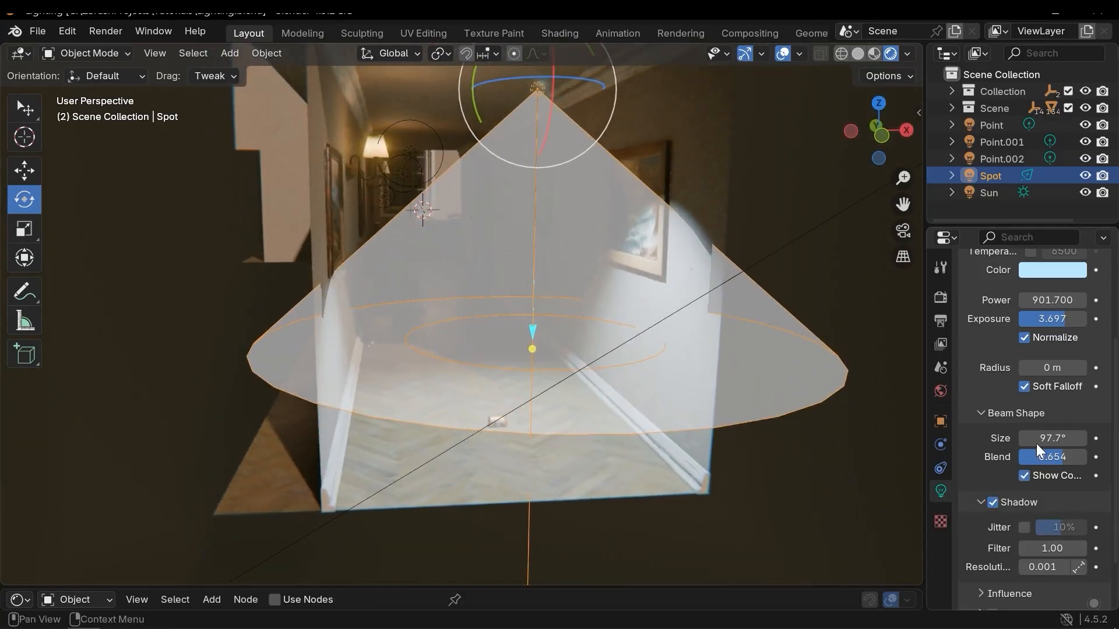
{"action": "left_click", "coordinate": [1024, 476]}
Move the spot light along the Y axis further down the hallway.
{"action": "scroll", "coordinate": [1041, 428], "scroll_direction": "up", "scroll_amount": 2}
{"action": "mouse_move", "coordinate": [670, 278]}
{"action": "middle_mouse_down"}
{"action": "mouse_move", "coordinate": [642, 288]}
{"action": "mouse_move", "coordinate": [663, 278]}
{"action": "middle_mouse_up"}
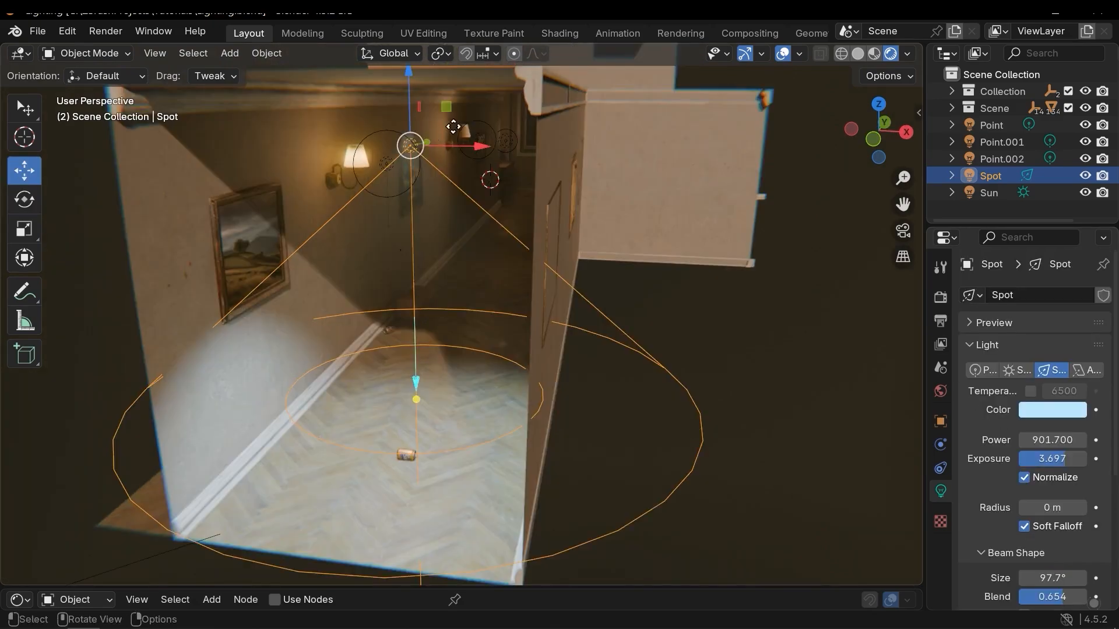
{"action": "key", "text": "g"}
{"action": "key", "text": "y"}
{"action": "left_click", "coordinate": [523, 191]}
{"action": "middle_click_drag", "start_coordinate": [523, 191], "coordinate": [829, 459]}
Add an area light to the hallway scene.
{"action": "left_click", "coordinate": [564, 369]}
{"action": "key", "text": "shift+a"}
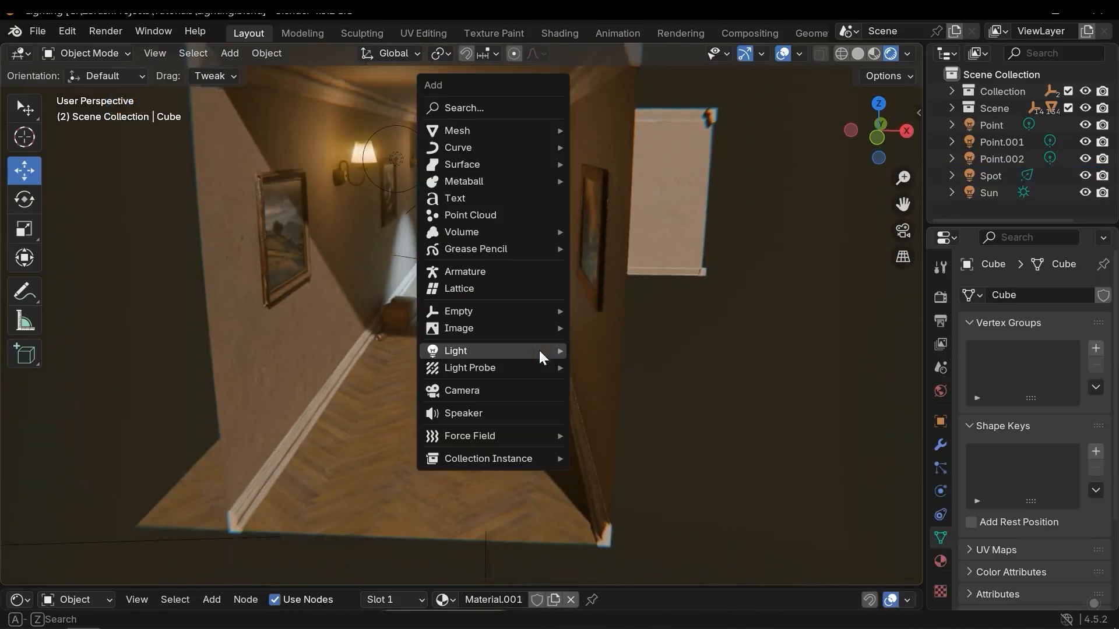
{"action": "mouse_move", "coordinate": [539, 351]}
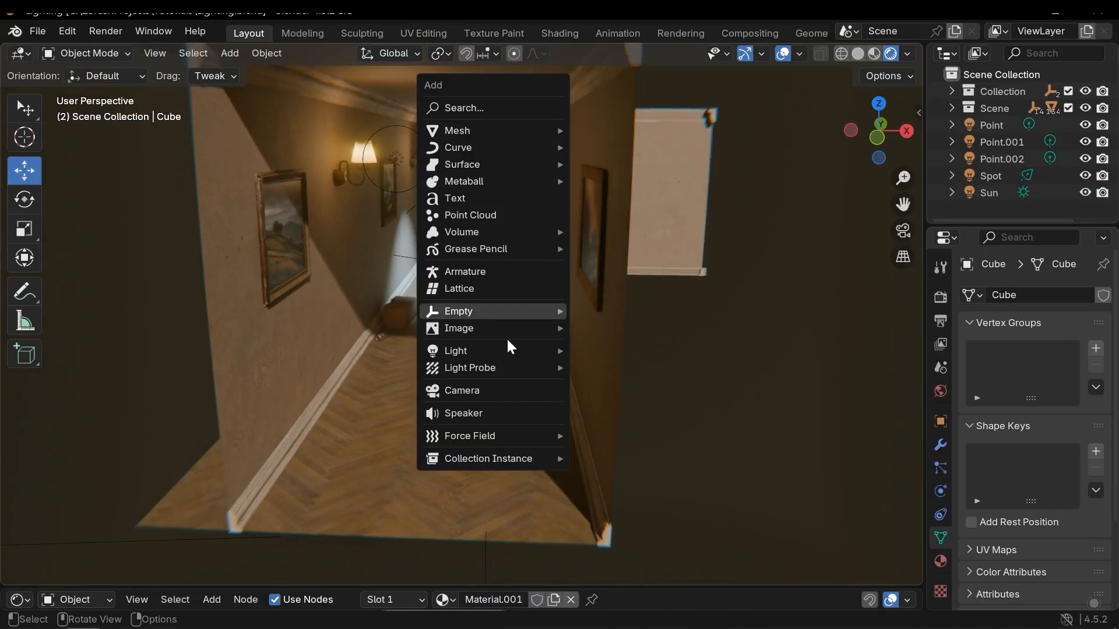
{"action": "left_click", "coordinate": [614, 407]}
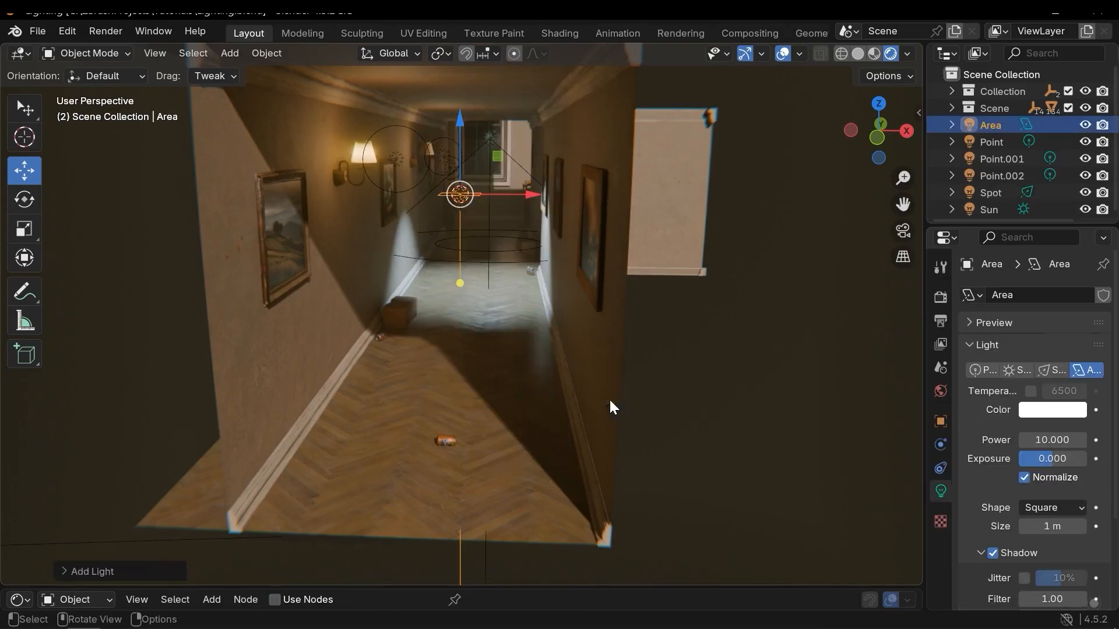
Move the area light down the hallway, closer to the viewer and below the ceiling.
{"action": "middle_click_drag", "start_coordinate": [467, 386], "coordinate": [448, 250]}
{"action": "key", "text": "g"}
{"action": "left_click", "coordinate": [482, 347]}
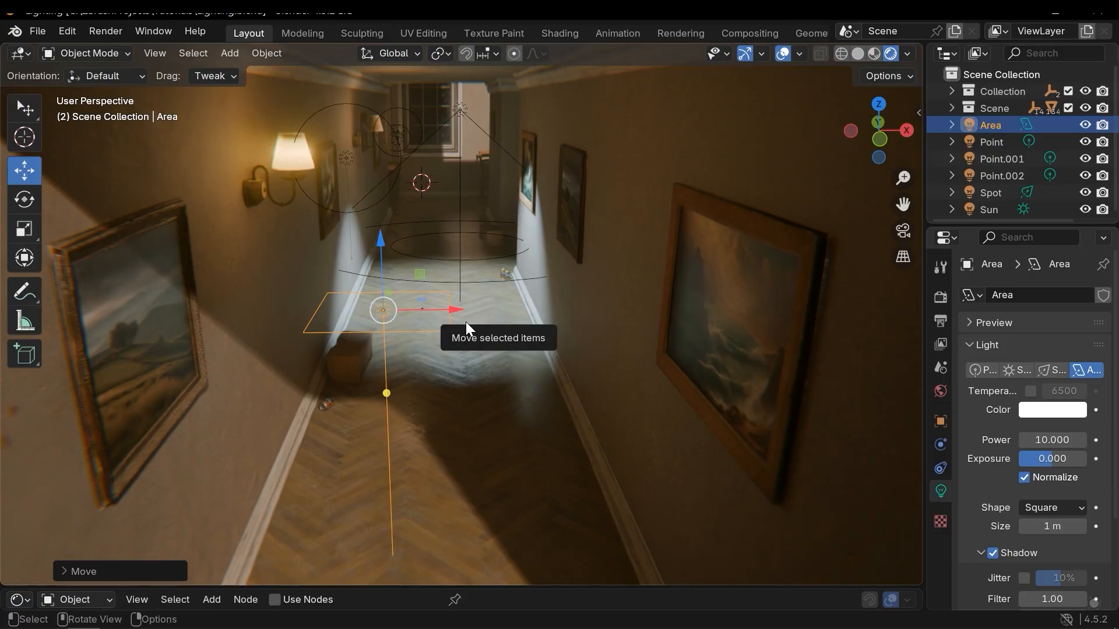
{"action": "left_click_drag", "start_coordinate": [433, 280], "coordinate": [338, 326]}
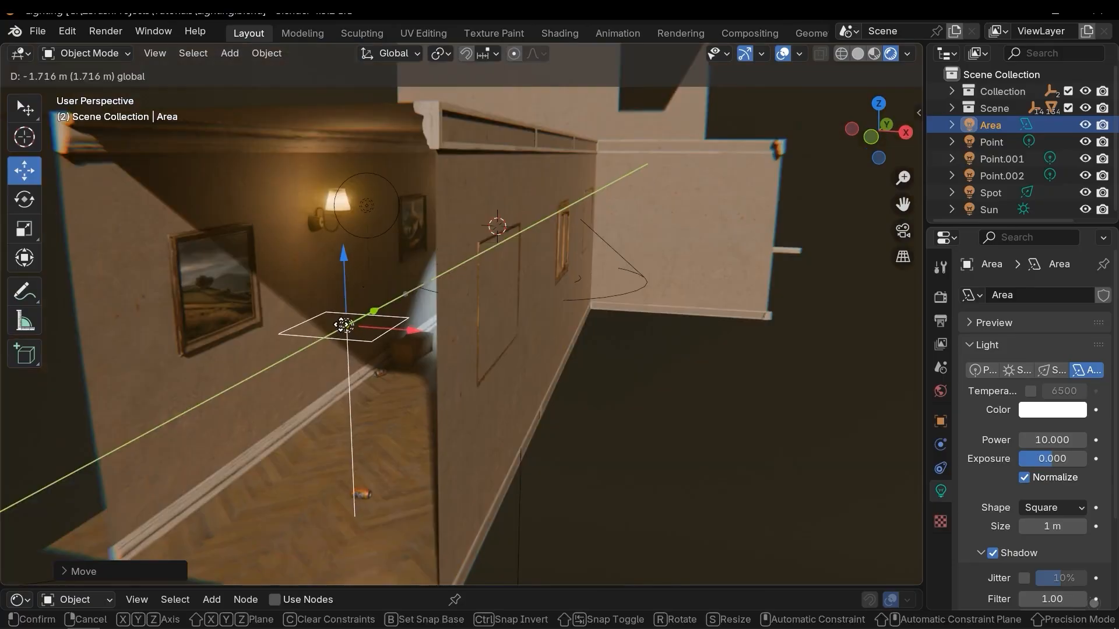
{"action": "middle_click_drag", "start_coordinate": [382, 333], "coordinate": [410, 339]}
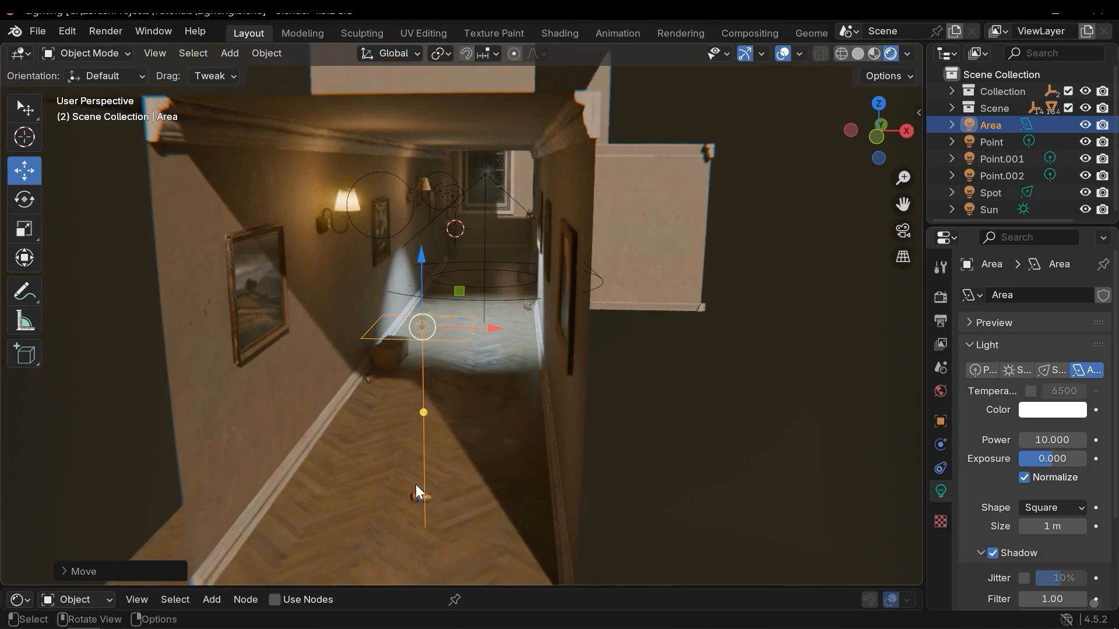
Switch to the Rotate tool and try scaling the area light up.
{"action": "key", "text": "shift+space"}
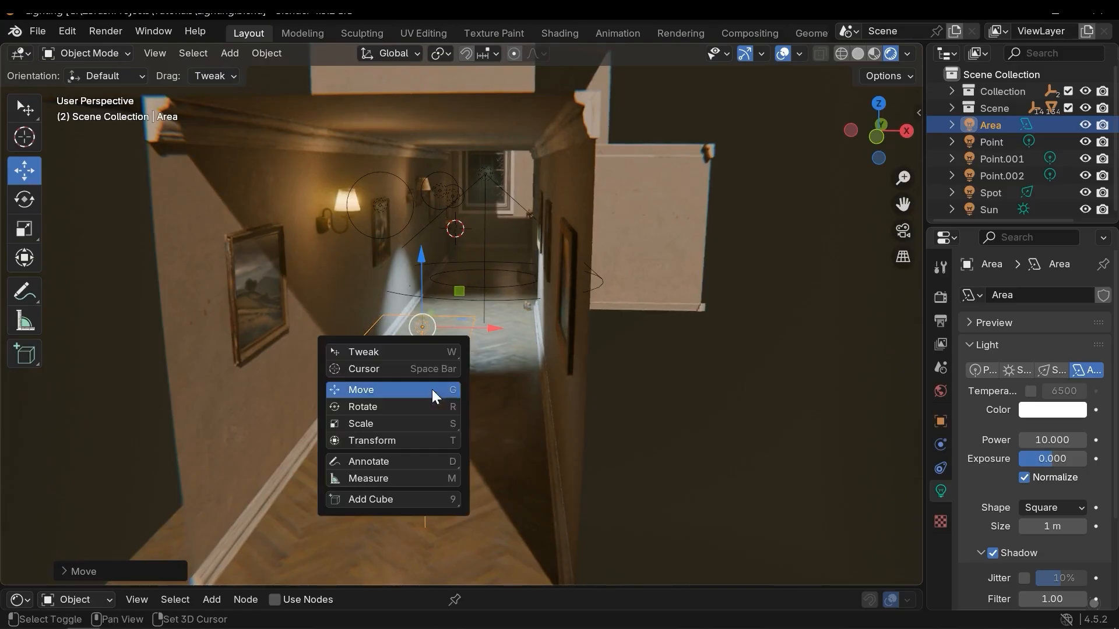
{"action": "left_click", "coordinate": [358, 408]}
{"action": "key", "text": "s"}
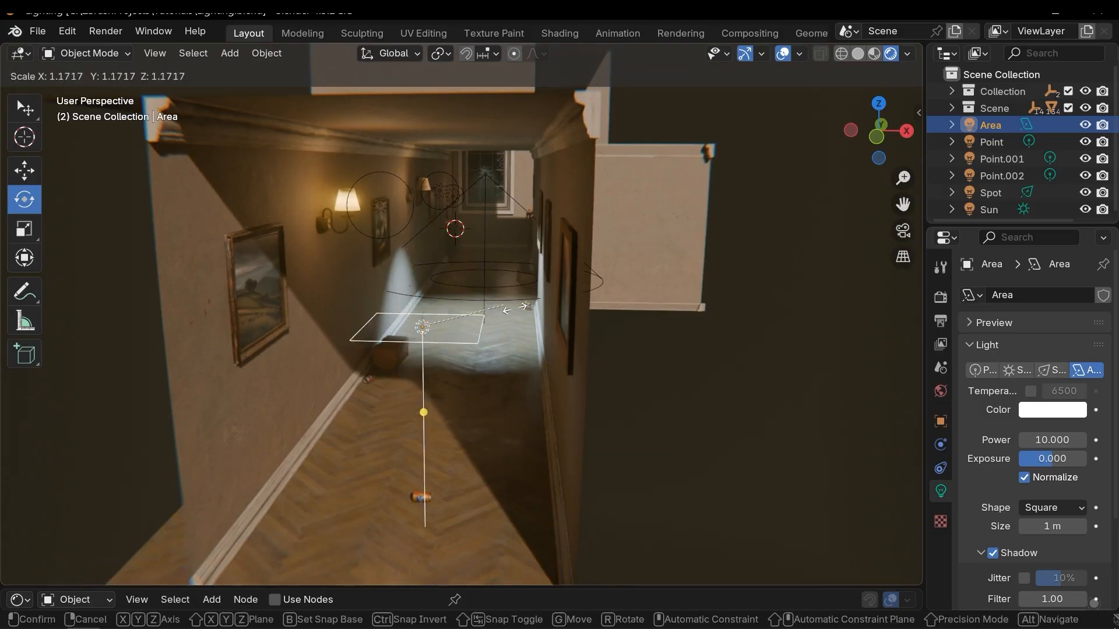
{"action": "right_click", "coordinate": [550, 309]}
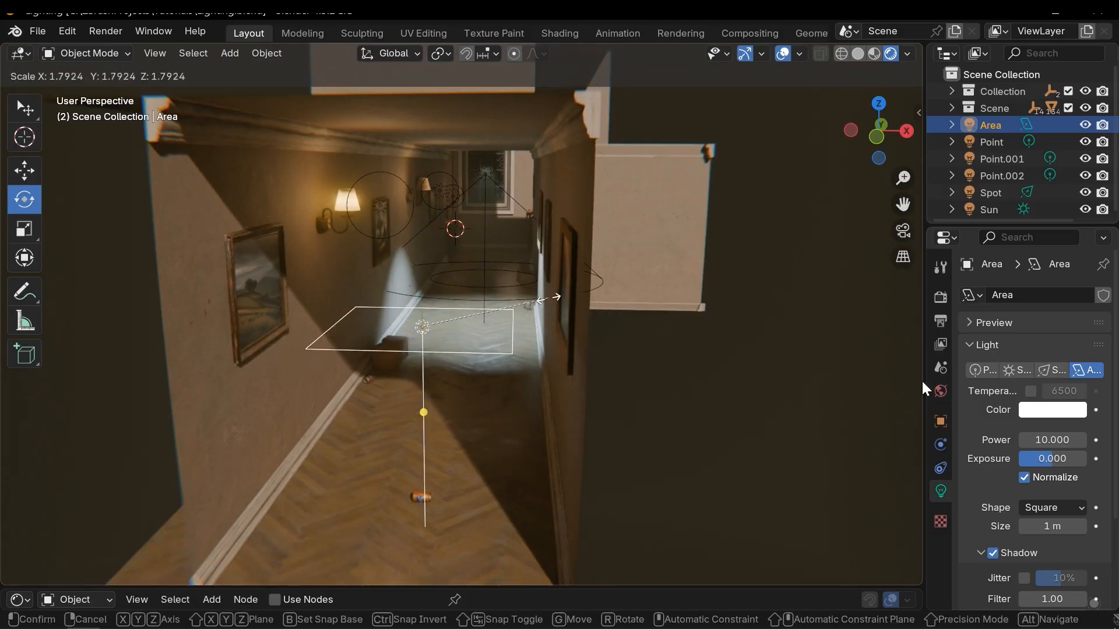
{"action": "middle_click_drag", "start_coordinate": [438, 344], "coordinate": [449, 369]}
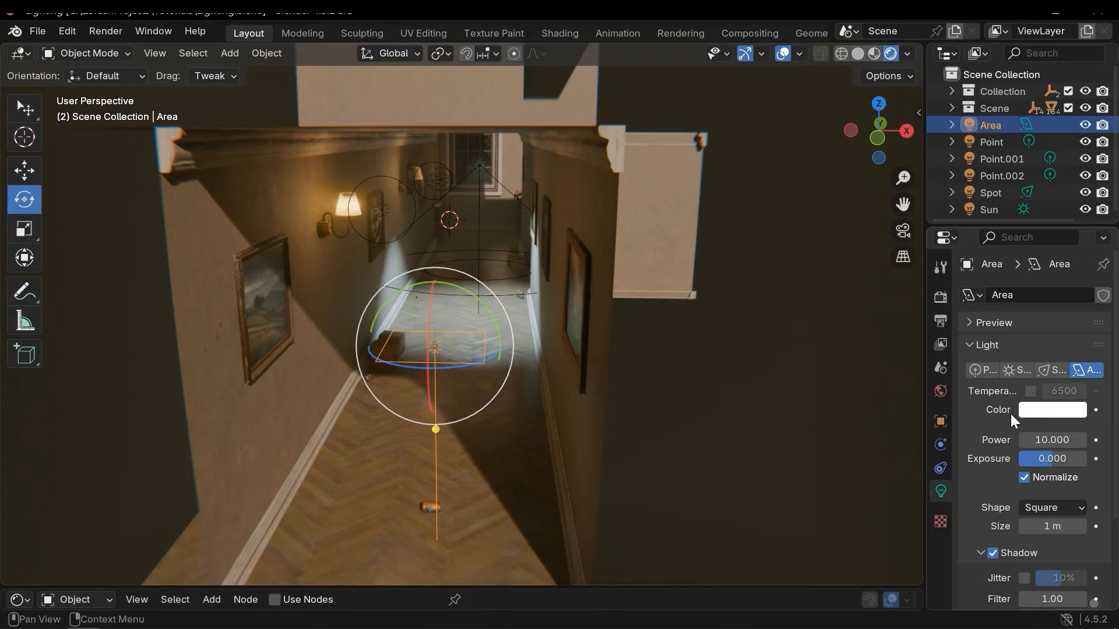
Set the area light's color to bright green.
{"action": "left_click", "coordinate": [1027, 413]}
{"action": "left_click_drag", "start_coordinate": [973, 241], "coordinate": [926, 191]}
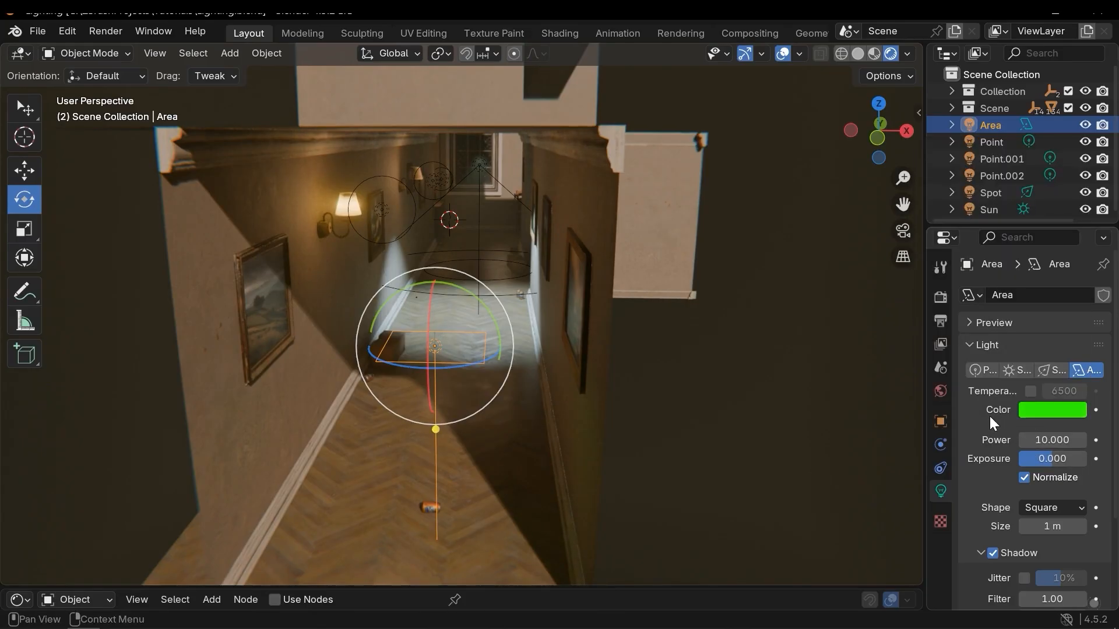
{"action": "middle_click_drag", "start_coordinate": [597, 413], "coordinate": [609, 404]}
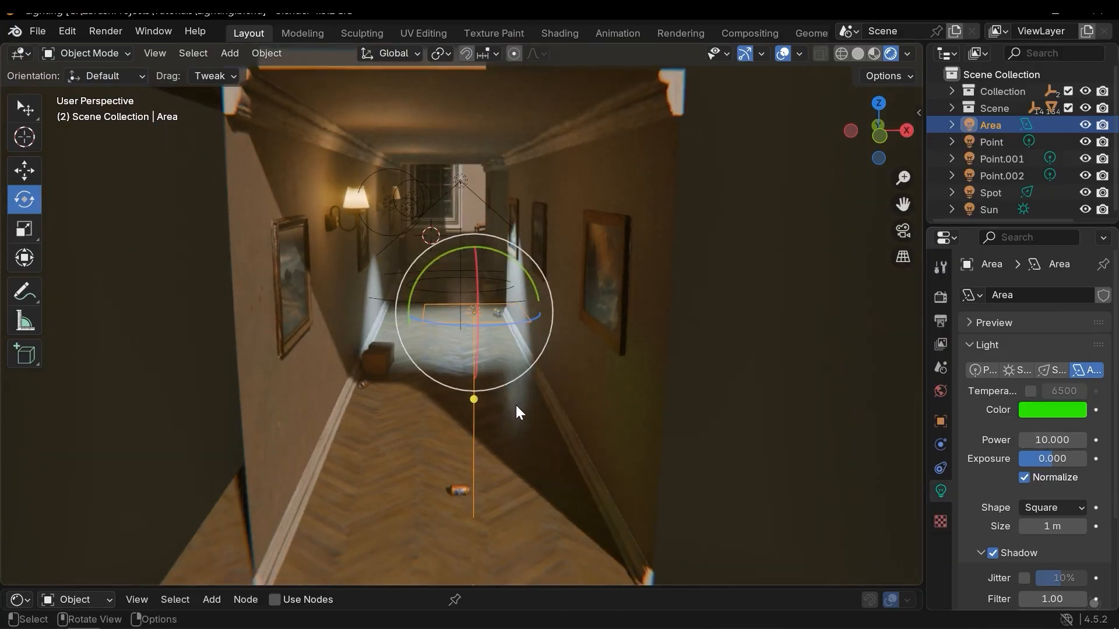
{"action": "middle_click_drag", "start_coordinate": [518, 406], "coordinate": [568, 409]}
Raise the area light's power to 63.2 and try an exposure of 3.025, undoing the exposure.
{"action": "left_click_drag", "start_coordinate": [1052, 440], "coordinate": [1090, 440]}
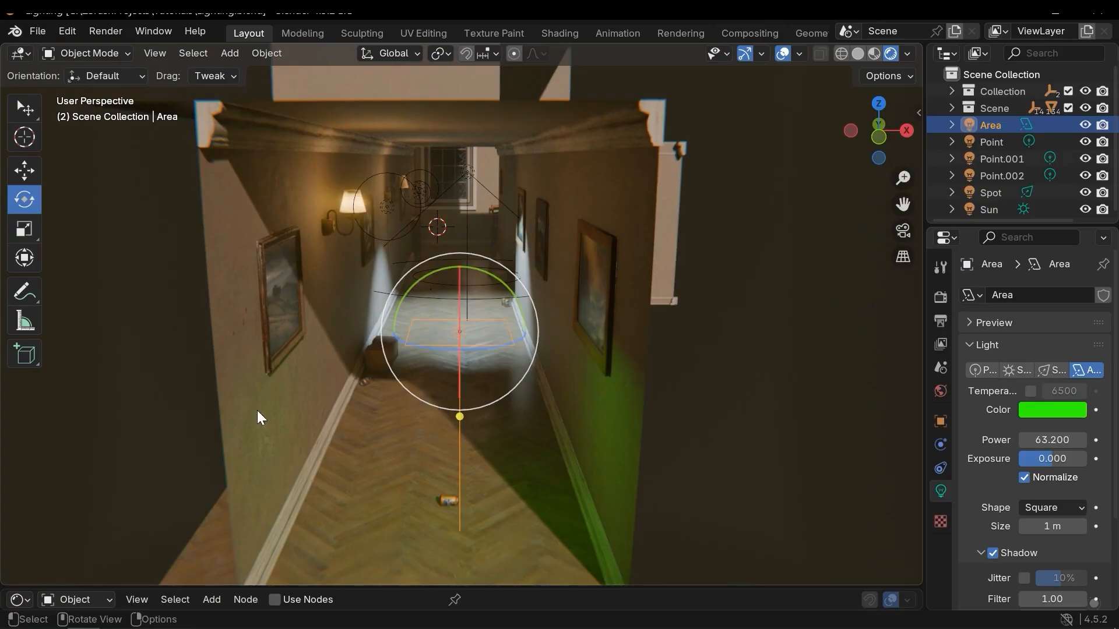
{"action": "middle_click_drag", "start_coordinate": [591, 303], "coordinate": [609, 295]}
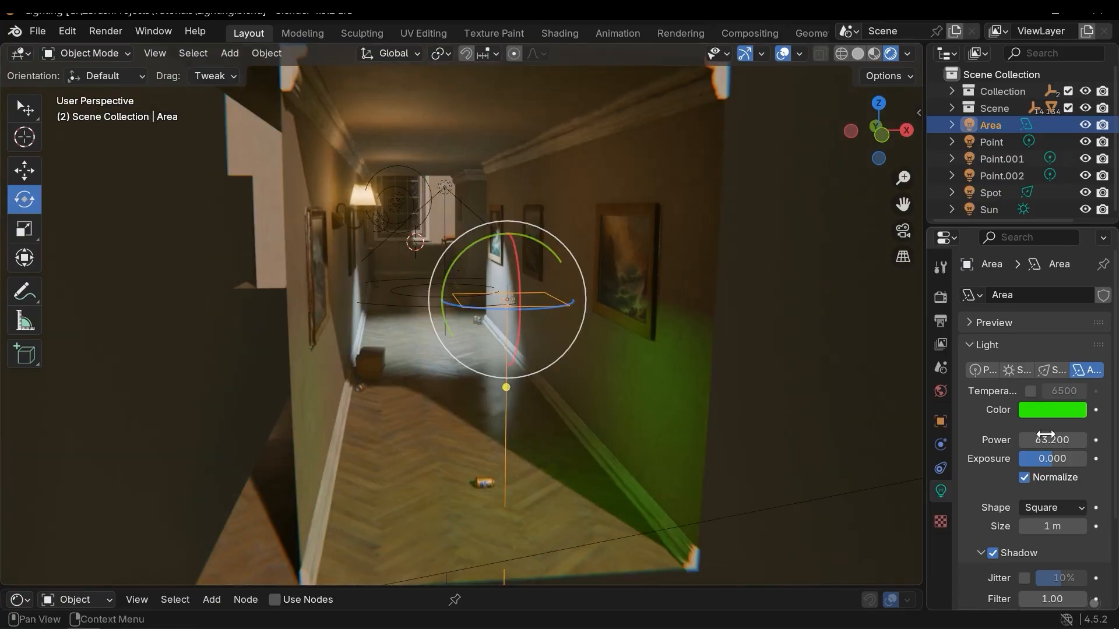
{"action": "mouse_move", "coordinate": [1052, 459]}
{"action": "left_mouse_down"}
{"action": "mouse_move", "coordinate": [1081, 458]}
{"action": "mouse_move", "coordinate": [1062, 459]}
{"action": "left_mouse_up"}
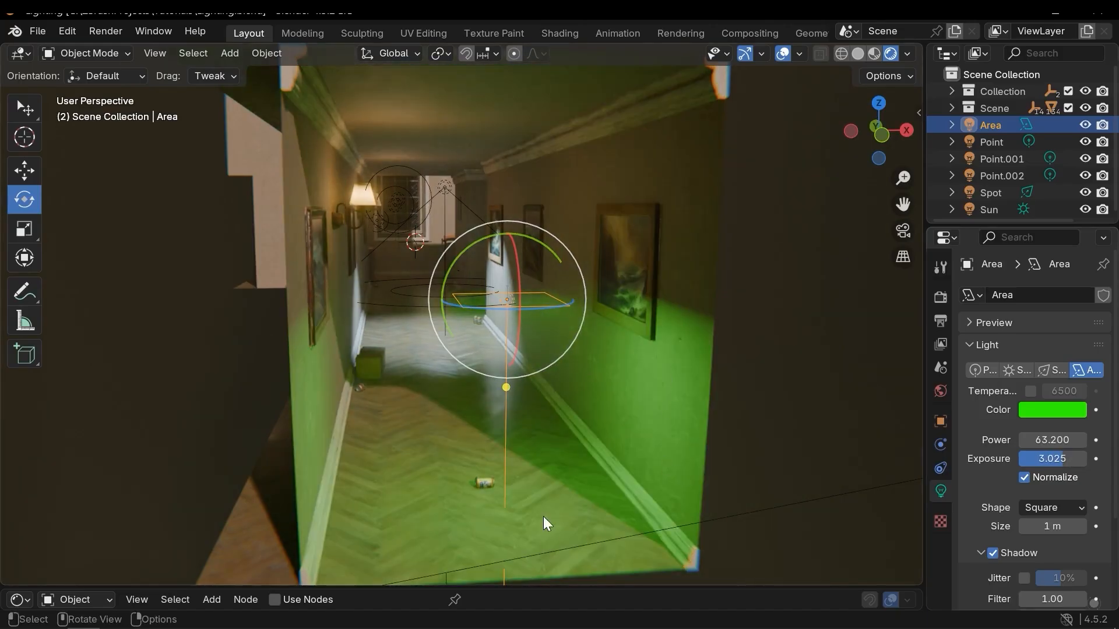
{"action": "key", "text": "ctrl+z"}
Change the area light's shape to Rectangle and try widening its X size.
{"action": "scroll", "coordinate": [1055, 418], "scroll_direction": "down", "scroll_amount": 3}
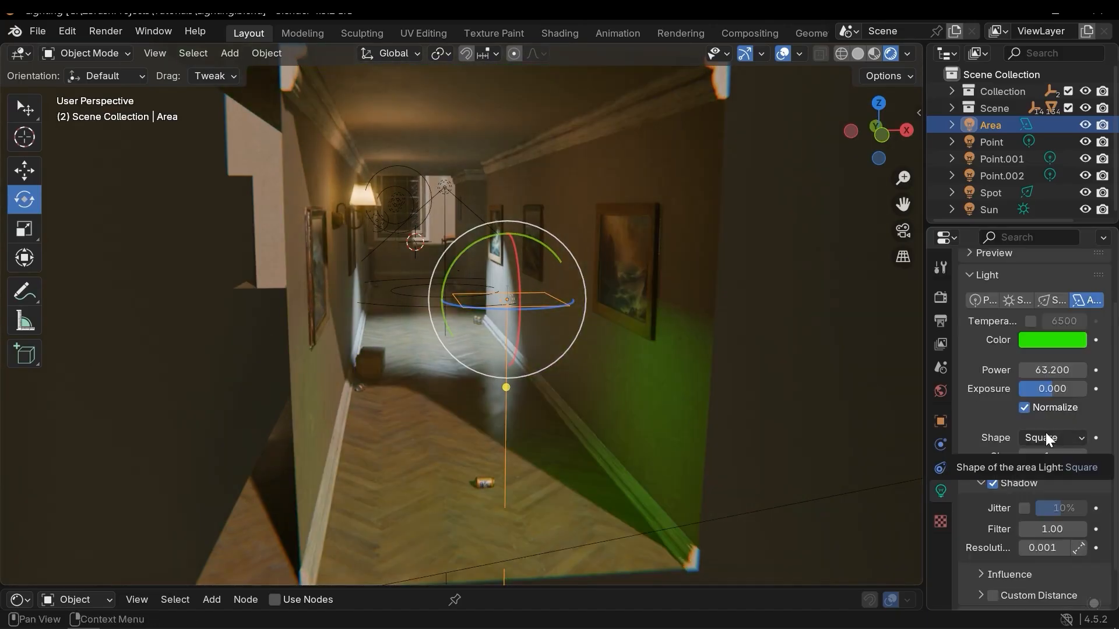
{"action": "left_click", "coordinate": [1052, 437]}
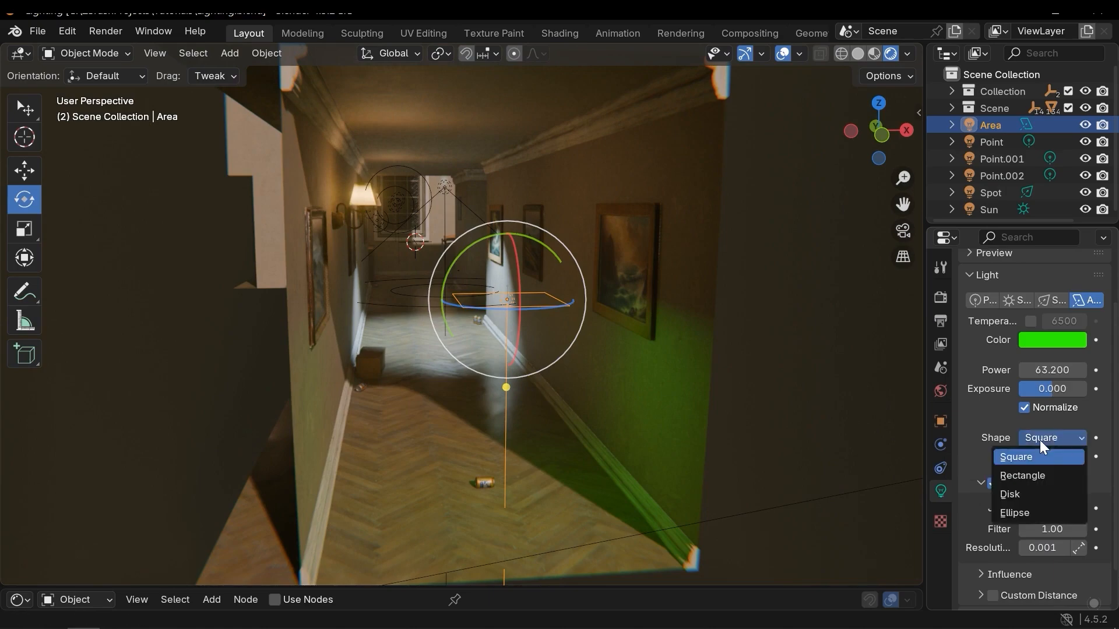
{"action": "left_click", "coordinate": [1025, 473]}
{"action": "middle_click_drag", "start_coordinate": [576, 299], "coordinate": [590, 361]}
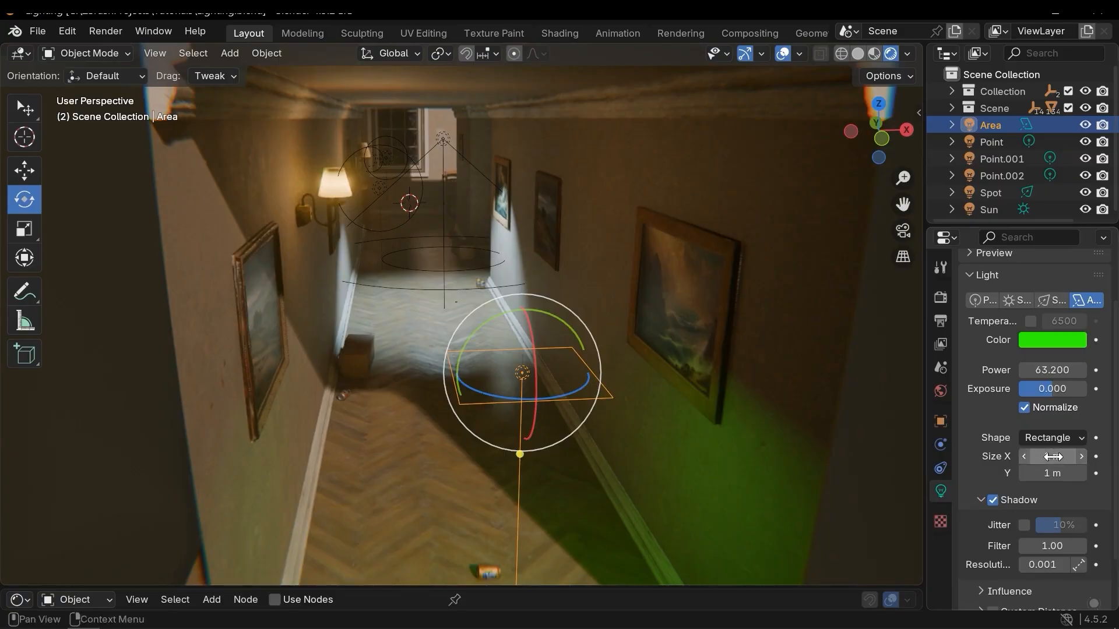
{"action": "mouse_move", "coordinate": [1052, 456]}
{"action": "left_mouse_down"}
{"action": "mouse_move", "coordinate": [1113, 456]}
{"action": "mouse_move", "coordinate": [1057, 473]}
{"action": "mouse_move", "coordinate": [1090, 473]}
{"action": "mouse_move", "coordinate": [1059, 460]}
{"action": "left_mouse_up"}
{"action": "key", "text": "ctrl+z"}
Set the area light's shape back to Square and try increasing its size.
{"action": "left_click", "coordinate": [1056, 440]}
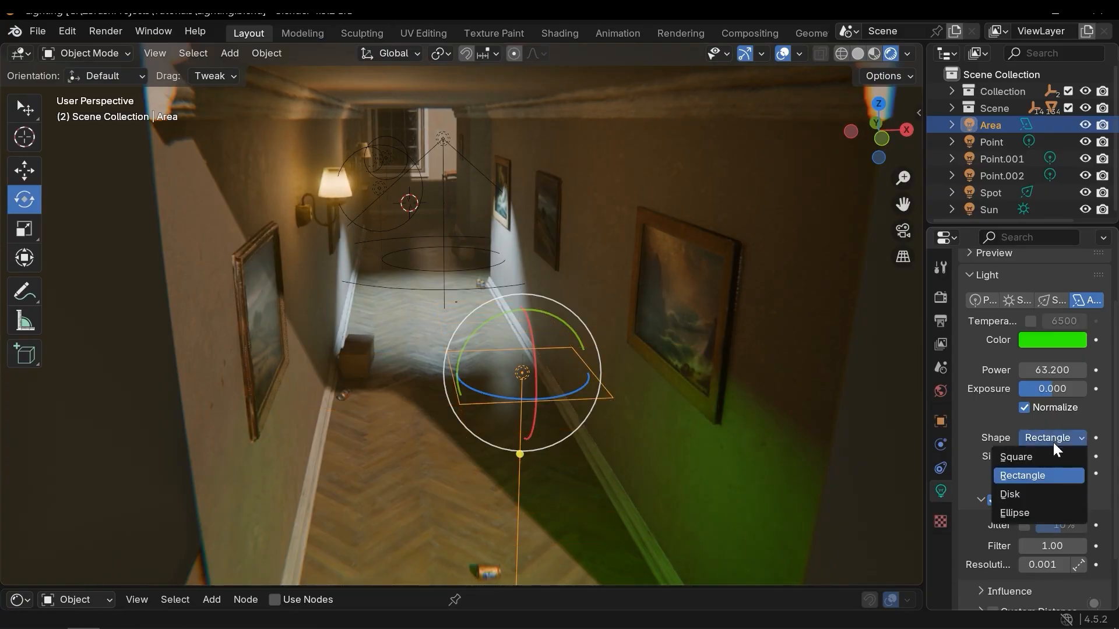
{"action": "left_click", "coordinate": [1033, 457]}
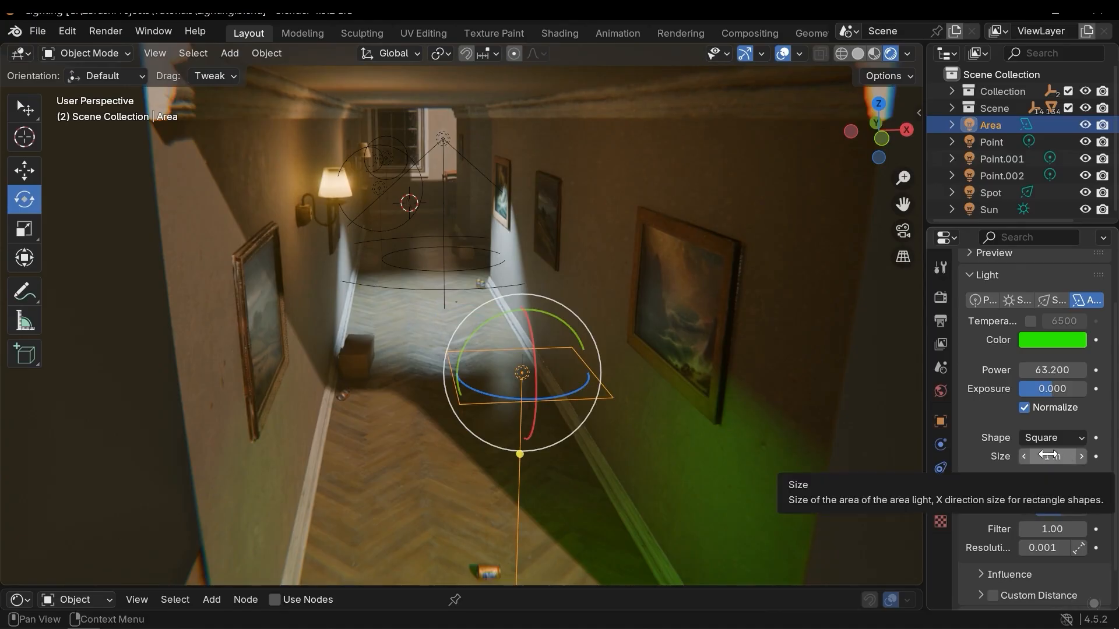
{"action": "left_click_drag", "start_coordinate": [1036, 454], "coordinate": [1106, 454]}
{"action": "key", "text": "ctrl+z"}
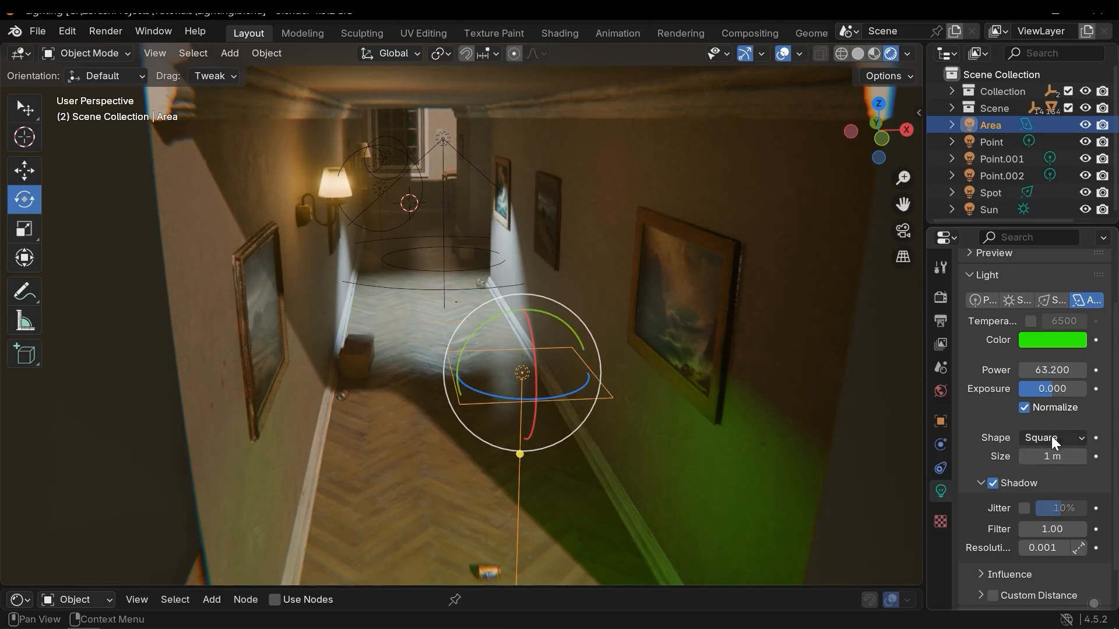
Switch the area light's shape to Disk and try a size of about 3.28 m.
{"action": "left_click", "coordinate": [1051, 437]}
{"action": "left_click", "coordinate": [1016, 497]}
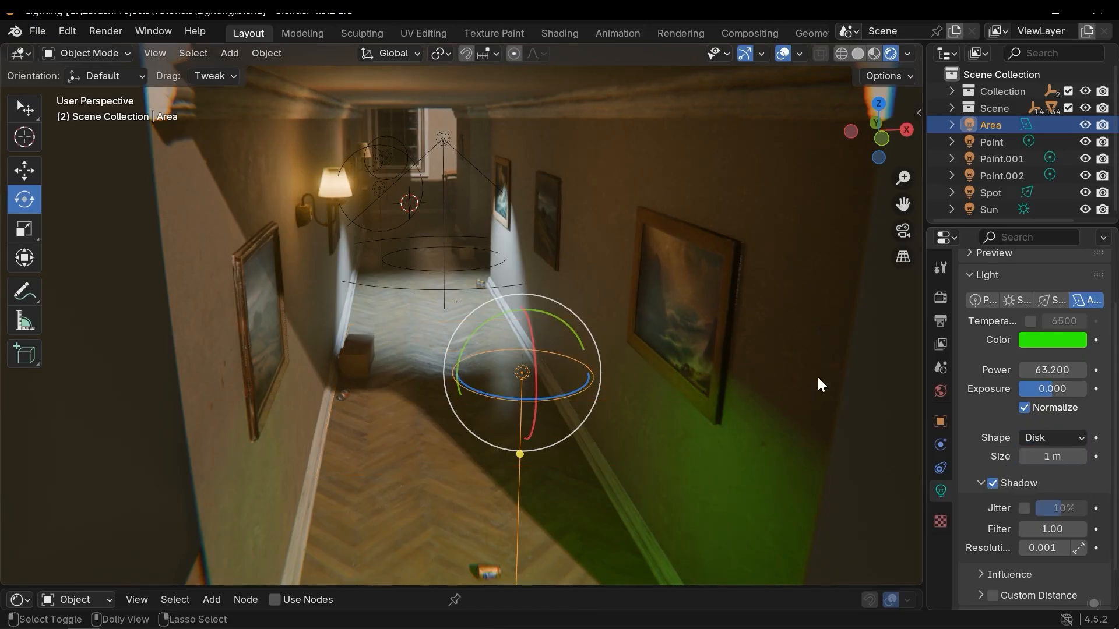
{"action": "left_click", "coordinate": [1050, 437]}
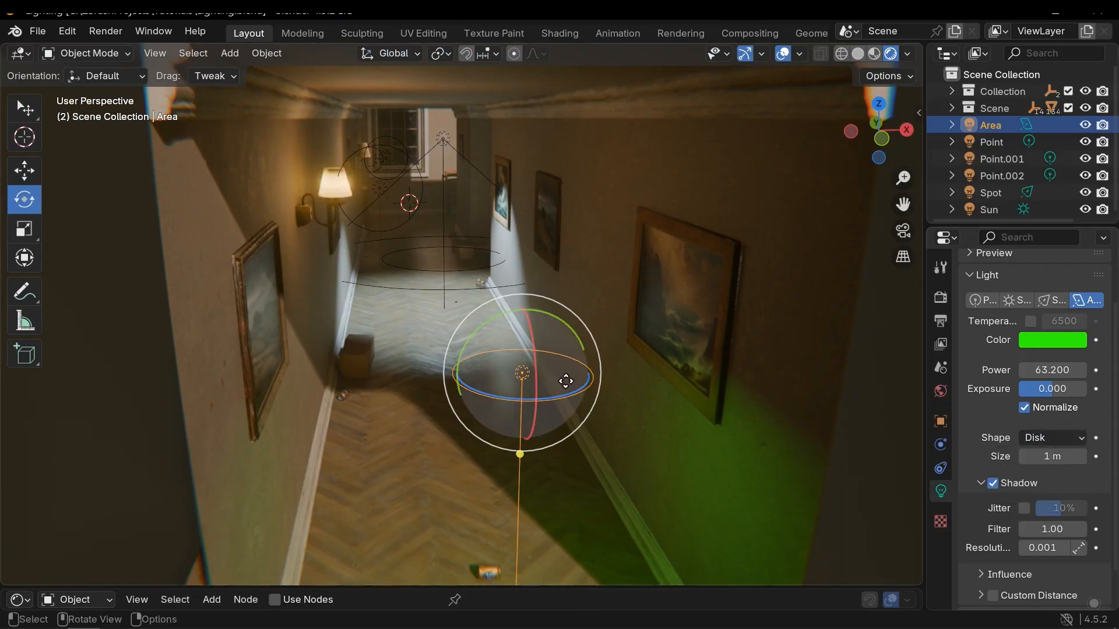
{"action": "mouse_move", "coordinate": [1076, 458]}
{"action": "left_mouse_down"}
{"action": "mouse_move", "coordinate": [1104, 458]}
{"action": "mouse_move", "coordinate": [1058, 458]}
{"action": "left_mouse_up"}
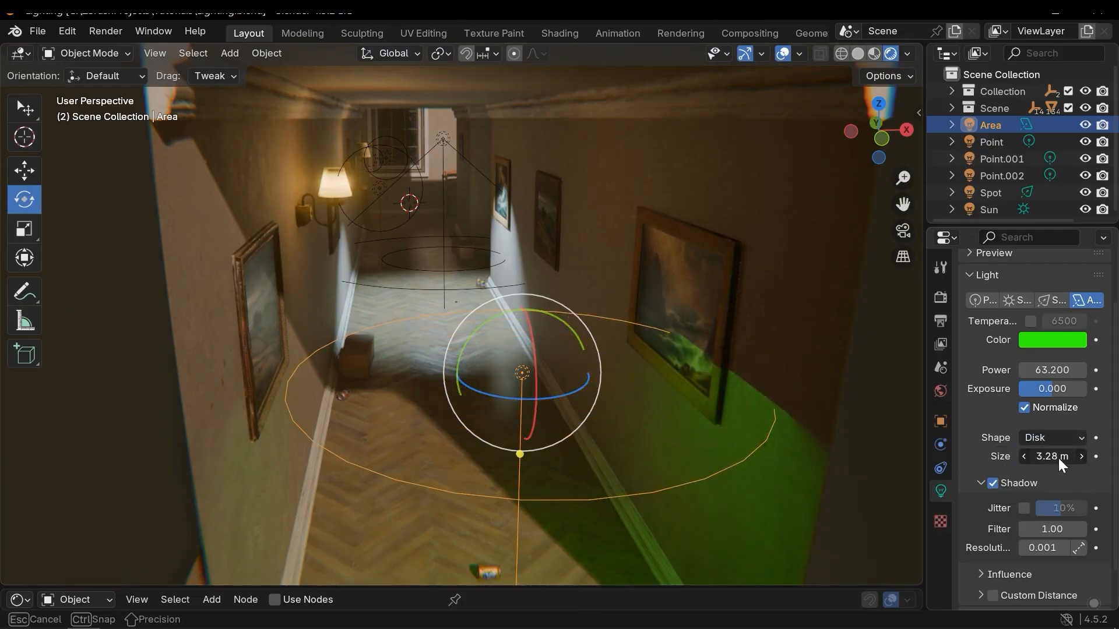
{"action": "key", "text": "Escape"}
Try the Ellipse shape with a wider X size, then undo both changes.
{"action": "left_click", "coordinate": [1046, 439]}
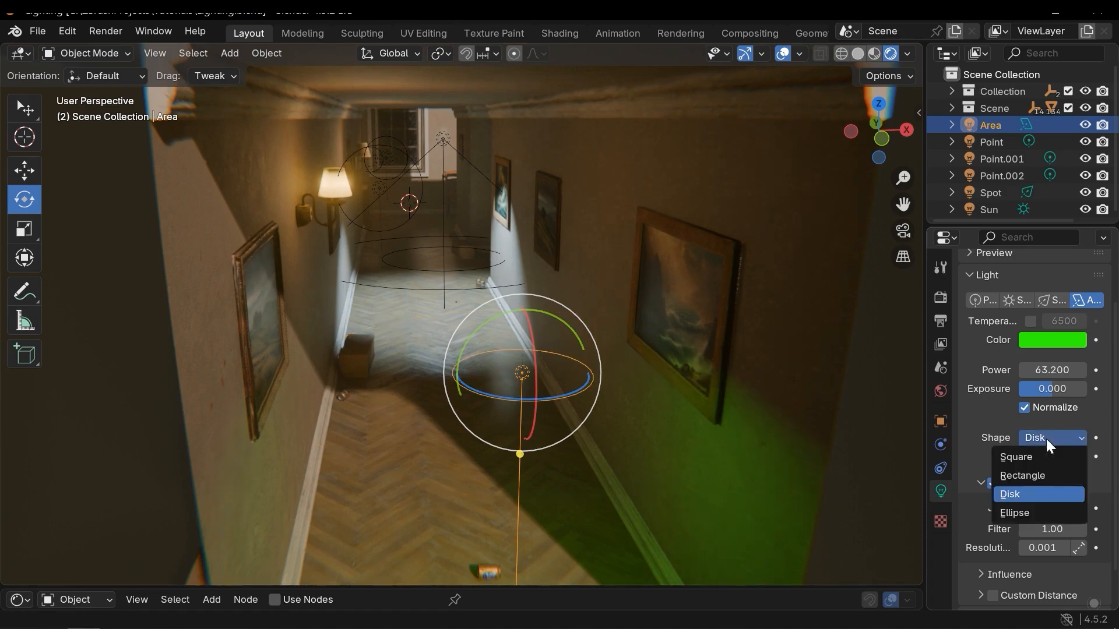
{"action": "left_click", "coordinate": [1015, 510]}
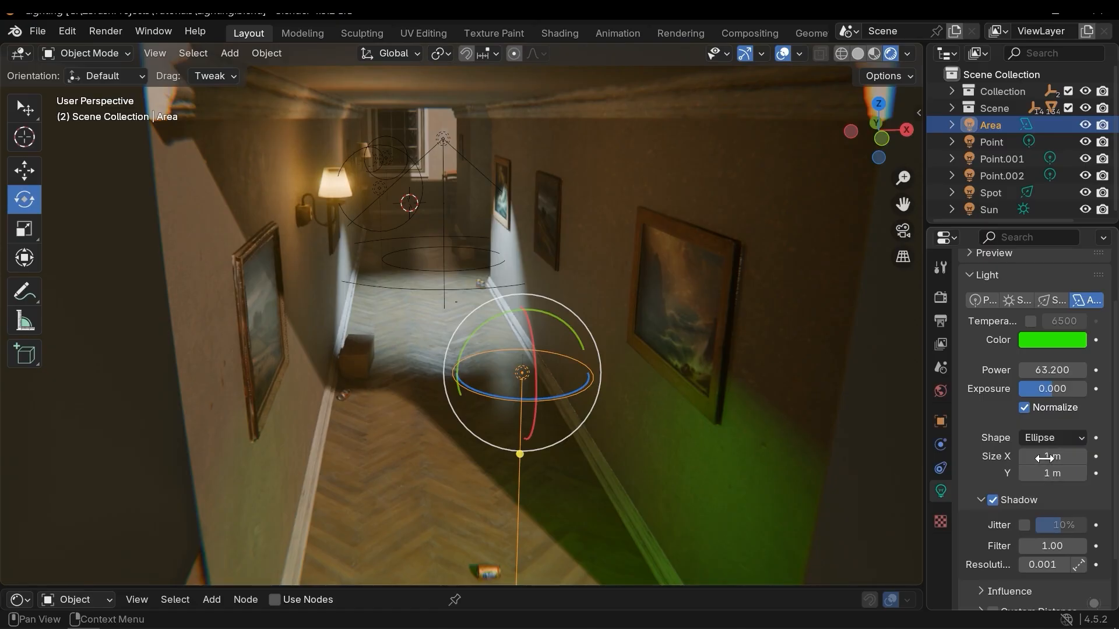
{"action": "left_click_drag", "start_coordinate": [1056, 458], "coordinate": [1109, 458]}
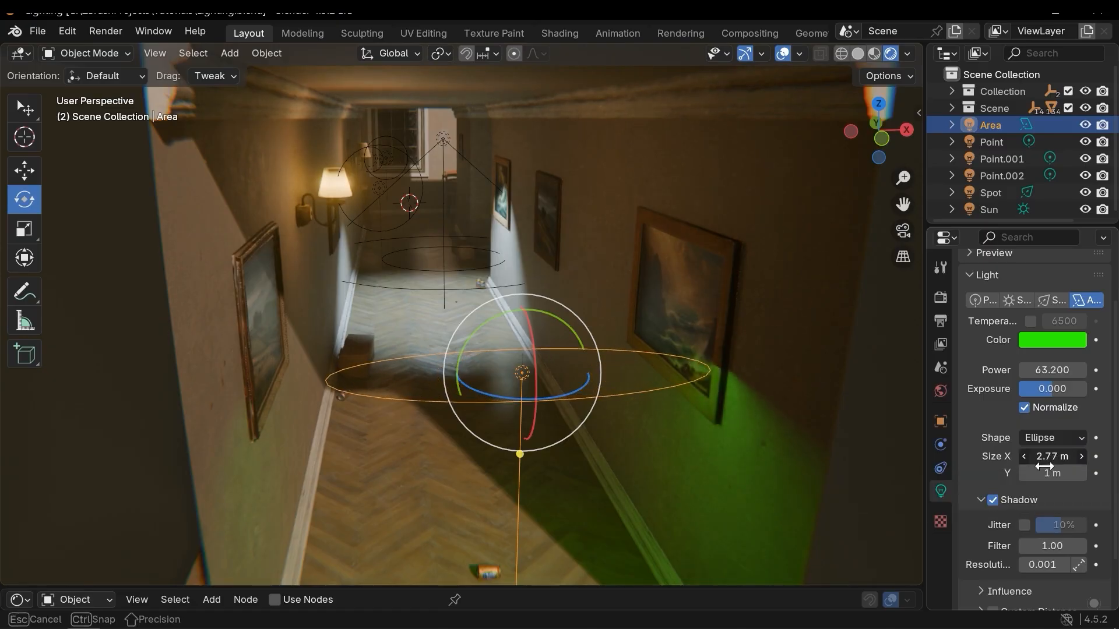
{"action": "key", "text": "ctrl+z"}
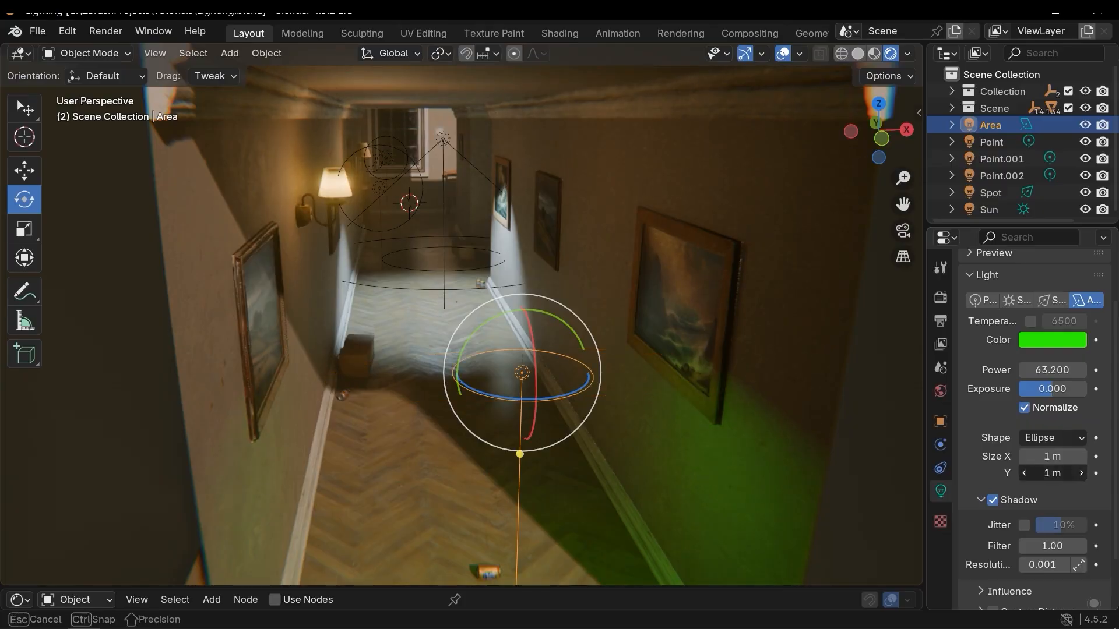
{"action": "key", "text": "ctrl+z"}
Orbit around the hallway and select the point light and the sun to inspect their settings.
{"action": "middle_click_drag", "start_coordinate": [585, 368], "coordinate": [519, 288]}
{"action": "left_click_drag", "start_coordinate": [512, 251], "coordinate": [559, 321]}
{"action": "middle_click_drag", "start_coordinate": [409, 345], "coordinate": [551, 357]}
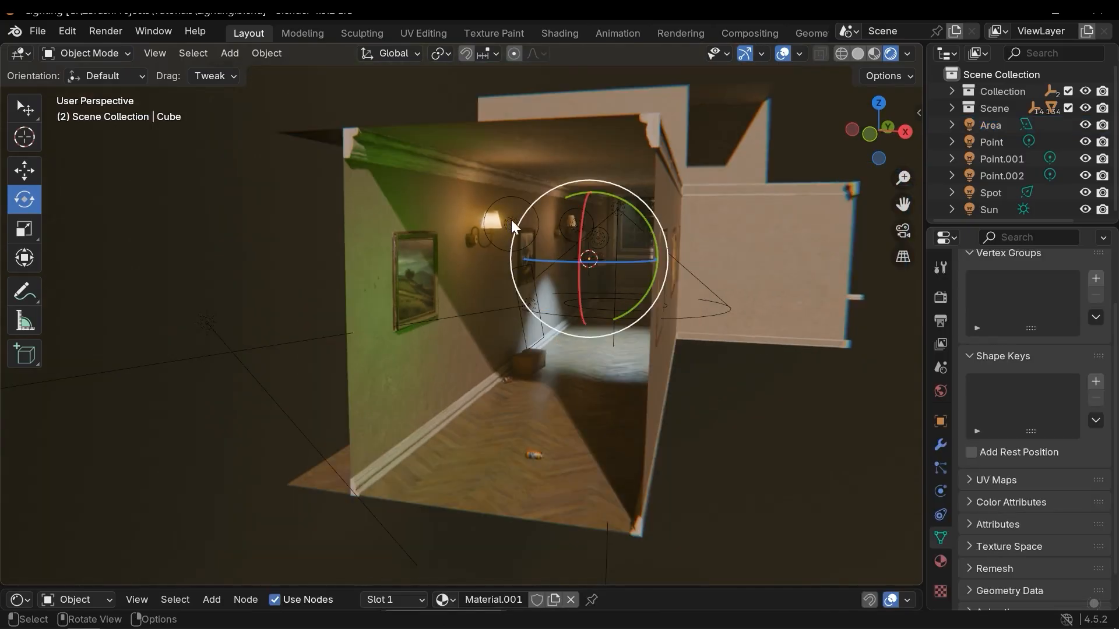
{"action": "scroll", "coordinate": [513, 217], "scroll_direction": "up", "scroll_amount": 4}
{"action": "left_click", "coordinate": [540, 170]}
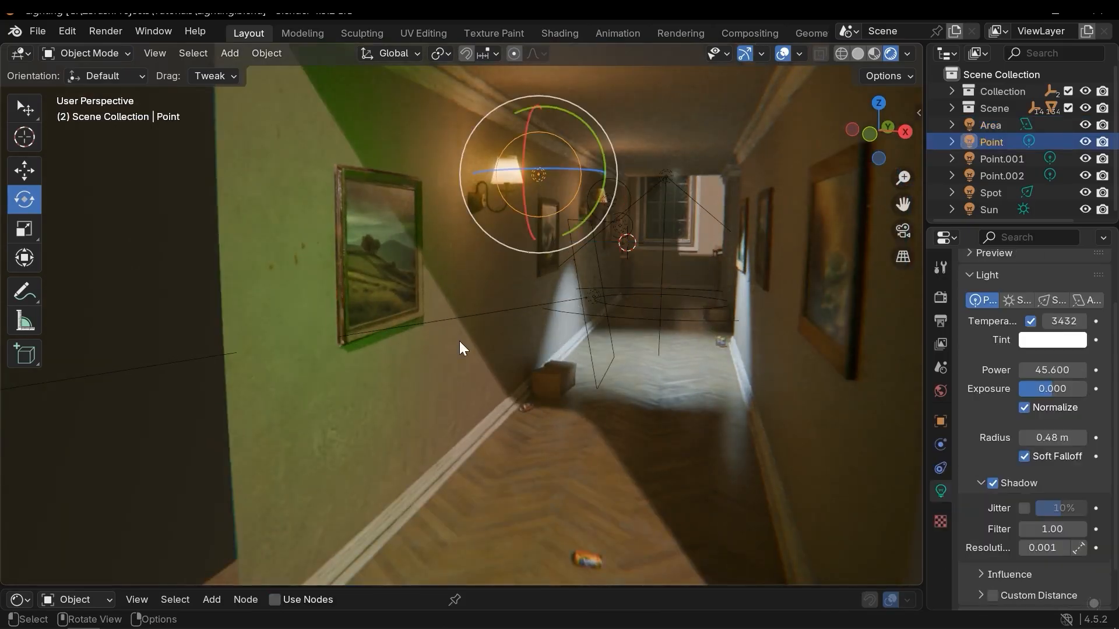
{"action": "scroll", "coordinate": [350, 344], "scroll_direction": "down", "scroll_amount": 5}
{"action": "left_click", "coordinate": [204, 318]}
{"action": "left_click", "coordinate": [207, 324]}
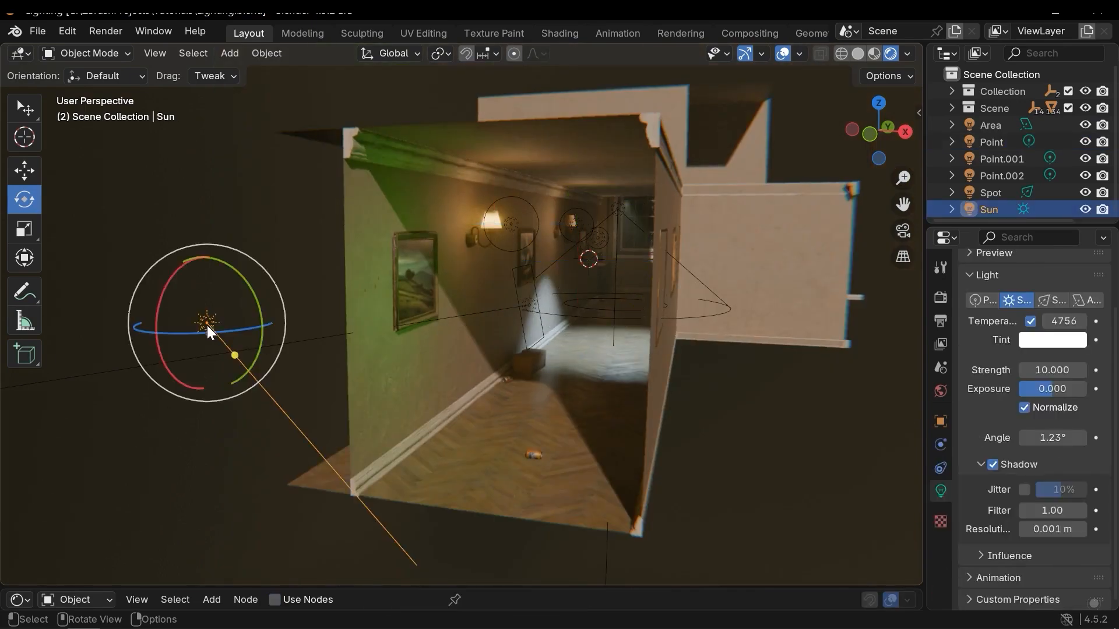
{"action": "scroll", "coordinate": [523, 299], "scroll_direction": "up", "scroll_amount": 5}
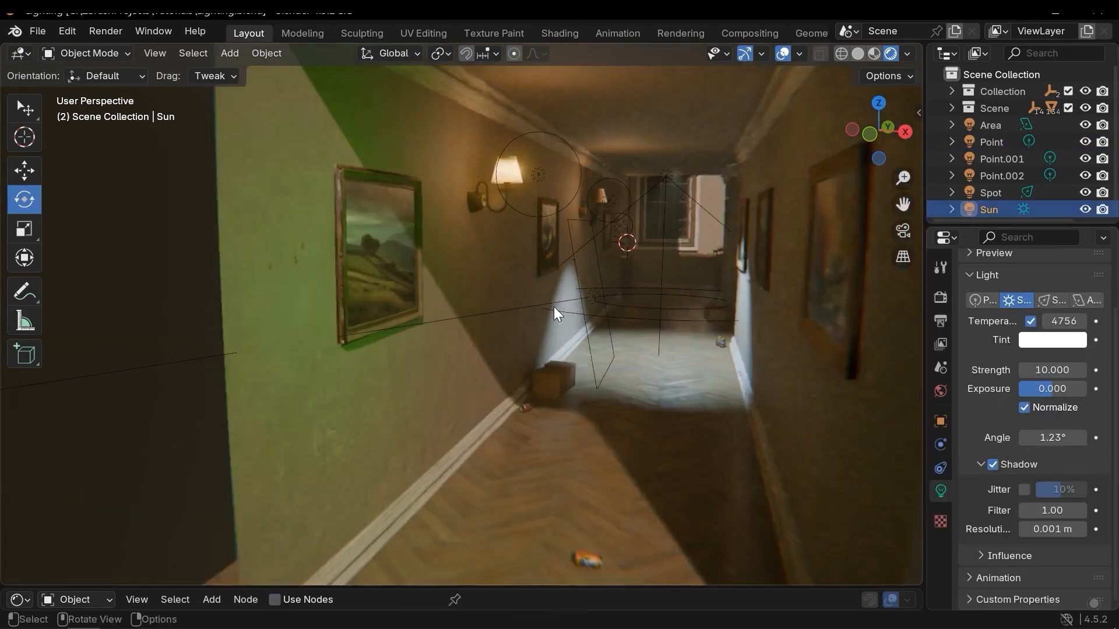
Select the area light and rotate it upright toward the left wall.
{"action": "left_click", "coordinate": [600, 302]}
{"action": "middle_click_drag", "start_coordinate": [628, 327], "coordinate": [634, 321]}
{"action": "scroll", "coordinate": [635, 321], "scroll_direction": "down", "scroll_amount": 3}
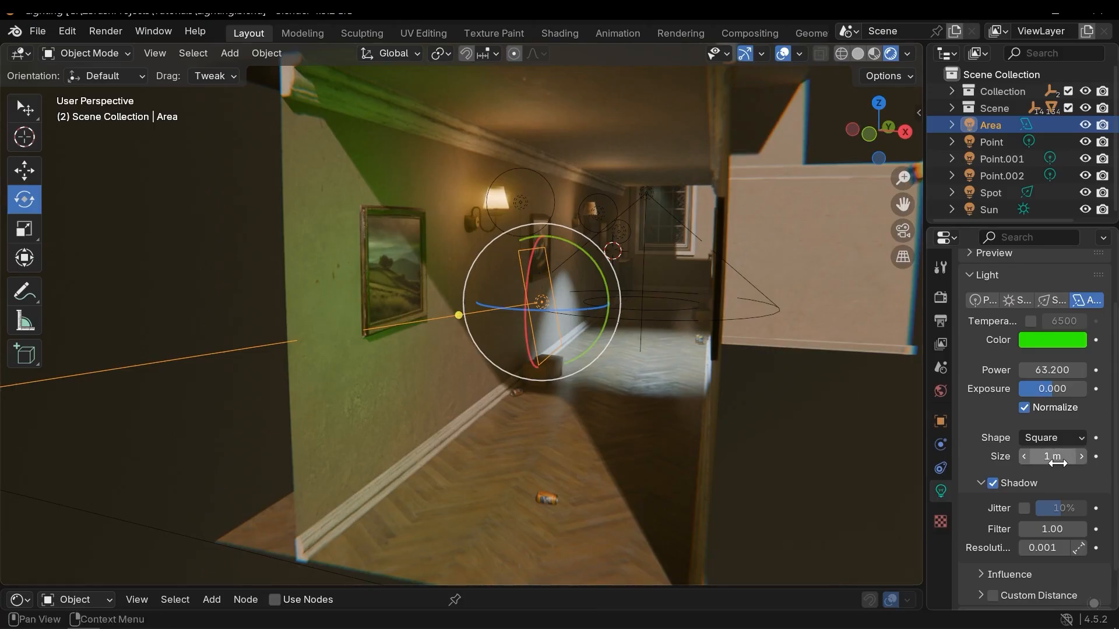
Scale the area light against the left wall.
{"action": "key", "text": "s"}
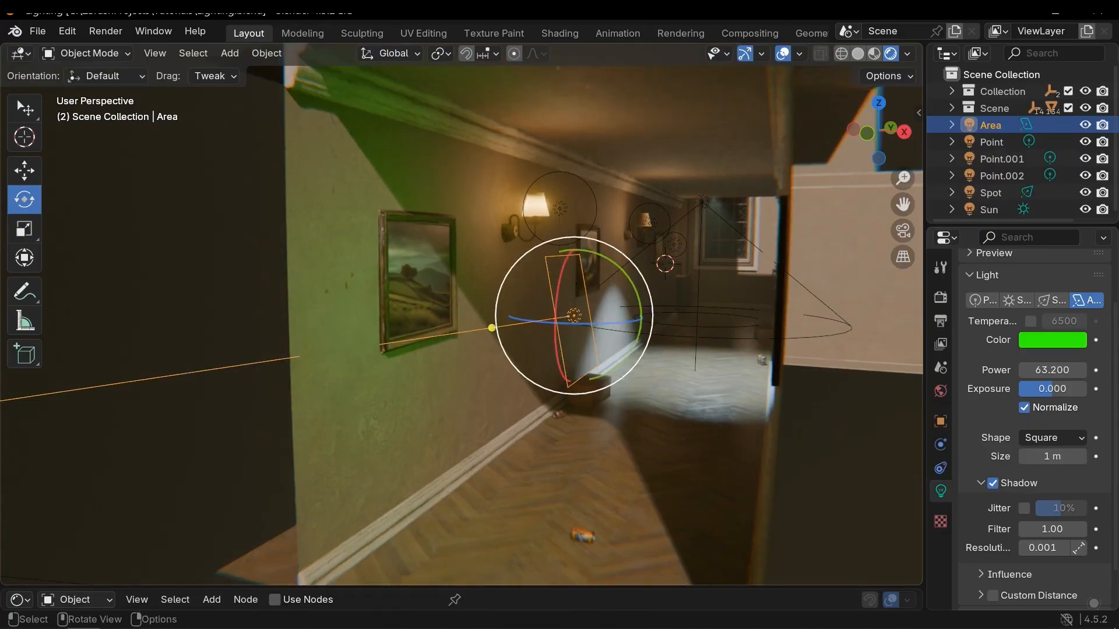
{"action": "key", "text": "s"}
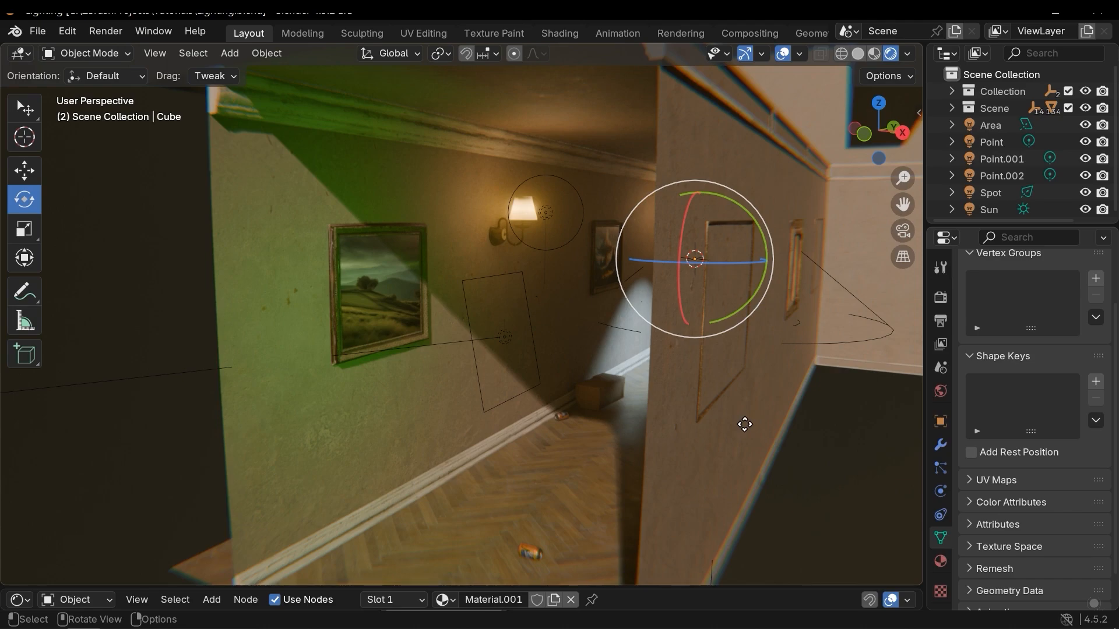
{"action": "middle_click_drag", "start_coordinate": [799, 385], "coordinate": [812, 389]}
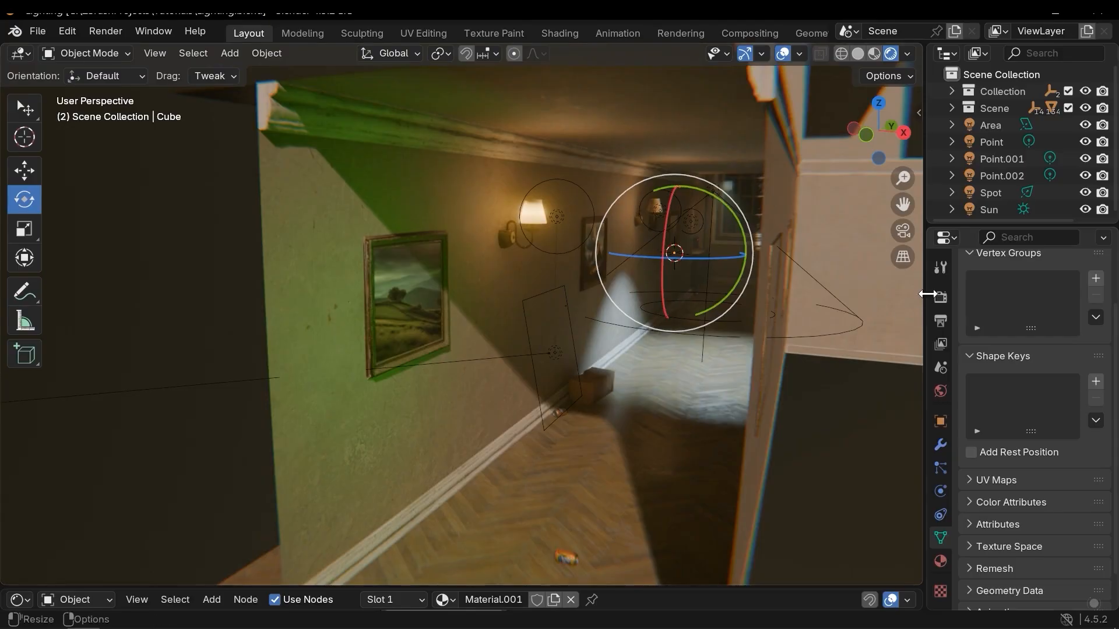
Hide all six lights in the viewport to see the scene without them.
{"action": "scroll", "coordinate": [1059, 176], "scroll_direction": "down", "scroll_amount": 1}
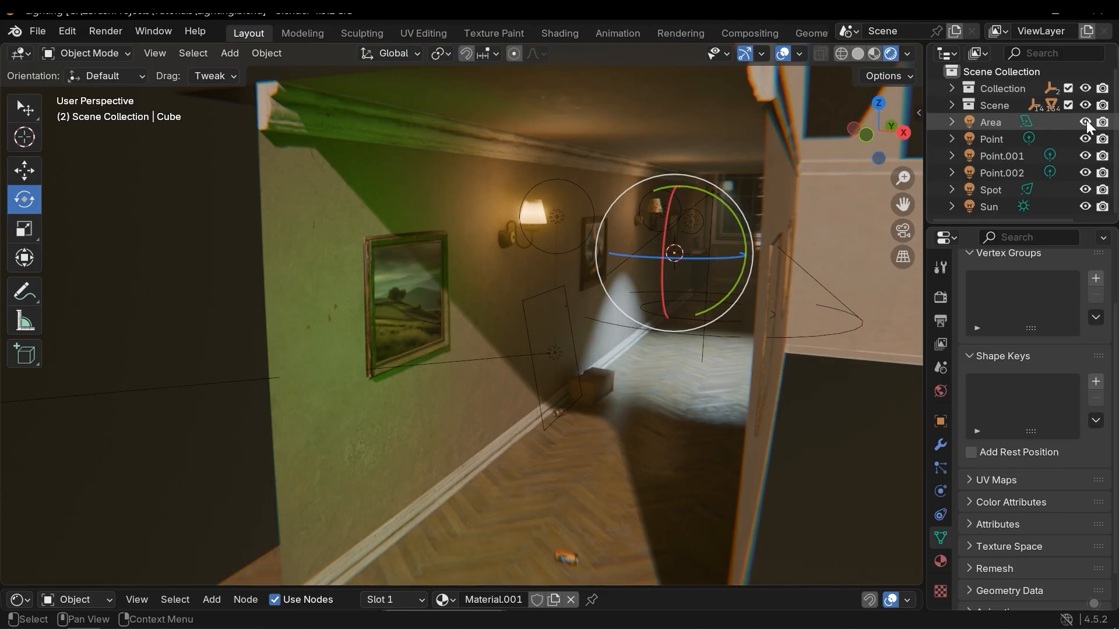
{"action": "left_click", "coordinate": [1085, 122]}
{"action": "left_click", "coordinate": [1085, 140]}
{"action": "left_click", "coordinate": [1085, 156]}
{"action": "left_click_drag", "start_coordinate": [1085, 172], "coordinate": [1085, 207]}
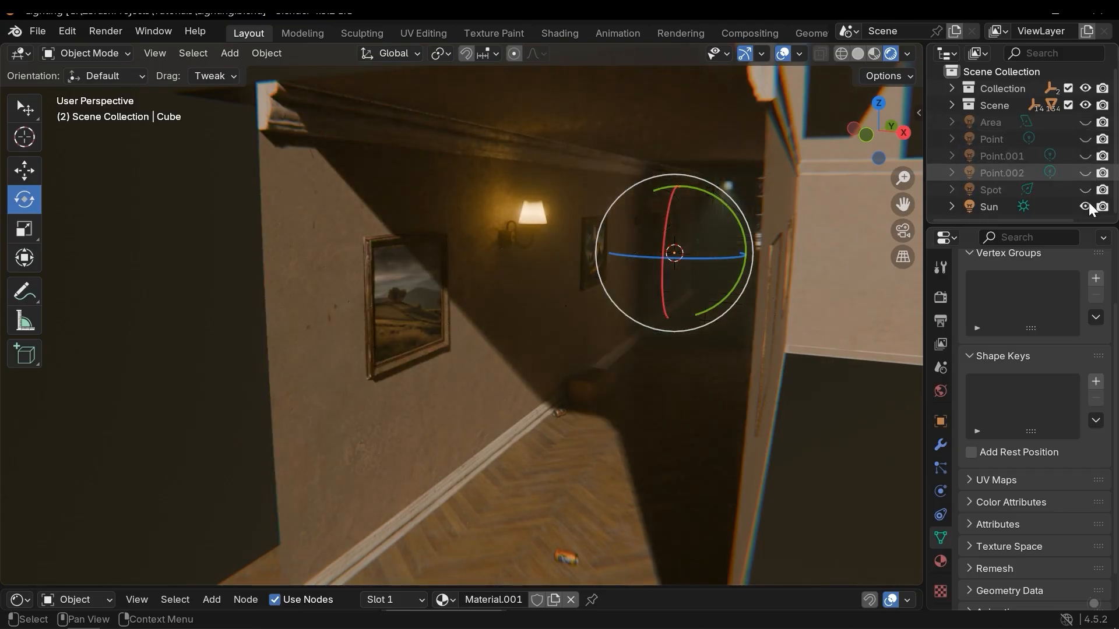
Enlarge the bottom editor area below the 3D viewport.
{"action": "mouse_move", "coordinate": [803, 280]}
{"action": "middle_mouse_down"}
{"action": "mouse_move", "coordinate": [813, 275]}
{"action": "mouse_move", "coordinate": [797, 274]}
{"action": "mouse_move", "coordinate": [802, 302]}
{"action": "mouse_move", "coordinate": [802, 291]}
{"action": "middle_mouse_up"}
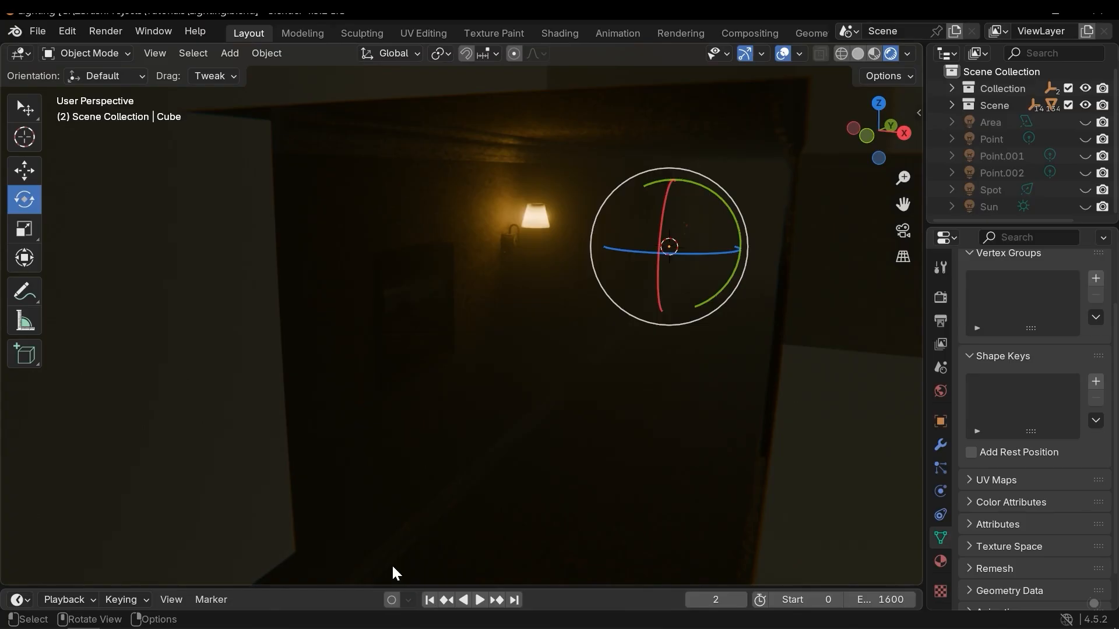
{"action": "middle_click_drag", "start_coordinate": [393, 574], "coordinate": [476, 471]}
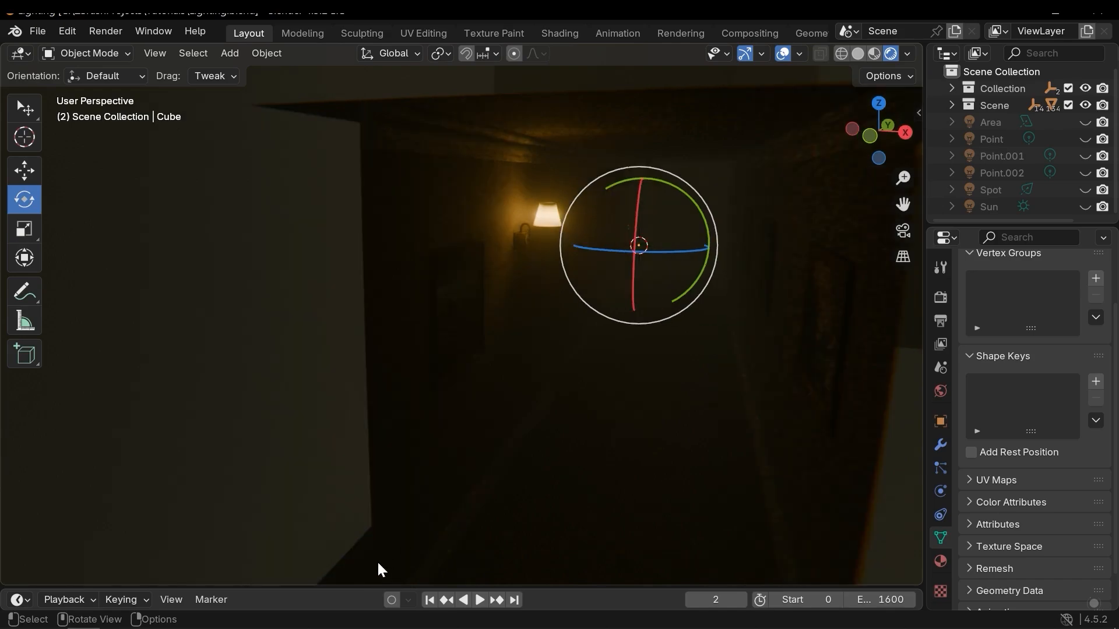
{"action": "left_click_drag", "start_coordinate": [353, 586], "coordinate": [346, 446]}
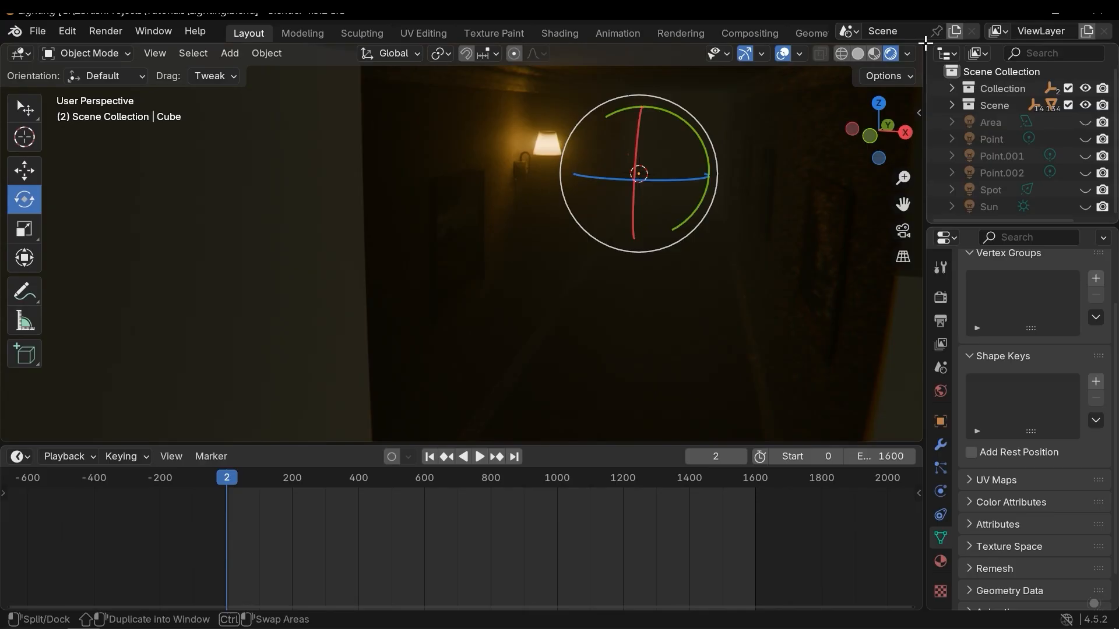
{"action": "left_click_drag", "start_coordinate": [925, 44], "coordinate": [446, 134]}
{"action": "mouse_move", "coordinate": [570, 278]}
{"action": "middle_mouse_down"}
{"action": "mouse_move", "coordinate": [645, 267]}
{"action": "mouse_move", "coordinate": [578, 273]}
{"action": "middle_mouse_up"}
{"action": "right_click", "coordinate": [755, 49]}
{"action": "left_click", "coordinate": [663, 222]}
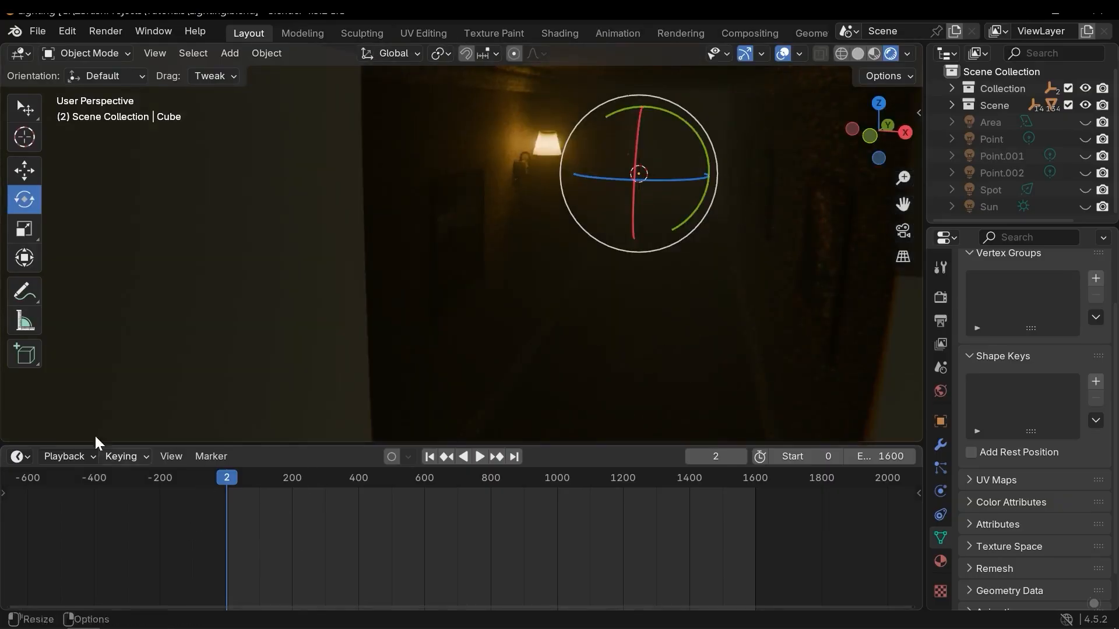
Switch the bottom editor to the Shader Editor showing the World node tree and frame all nodes.
{"action": "left_click", "coordinate": [19, 454]}
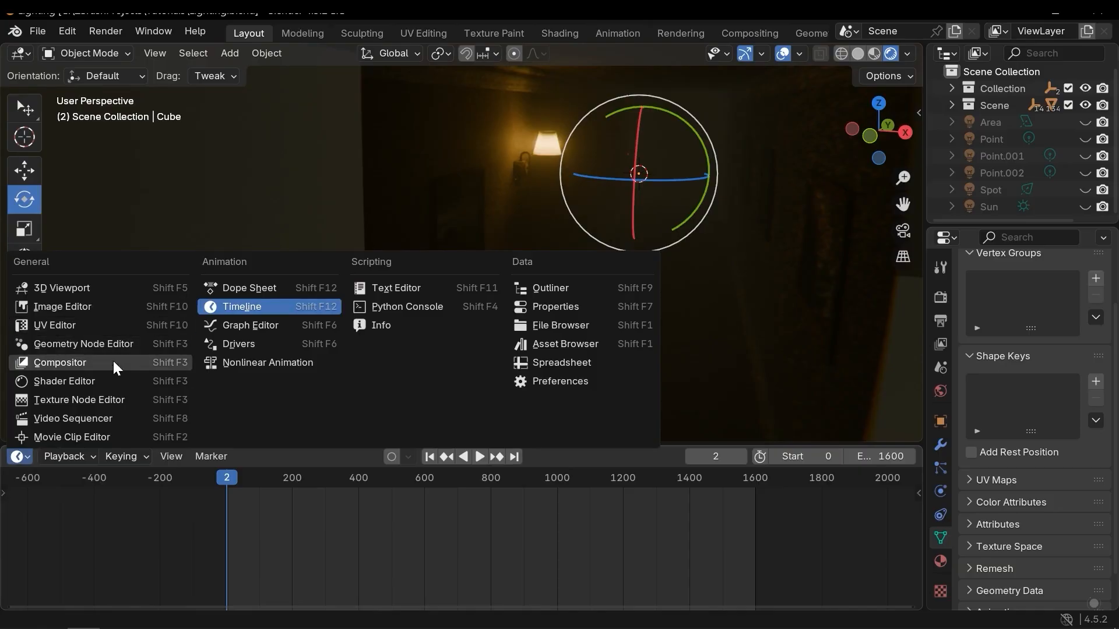
{"action": "left_click", "coordinate": [84, 380]}
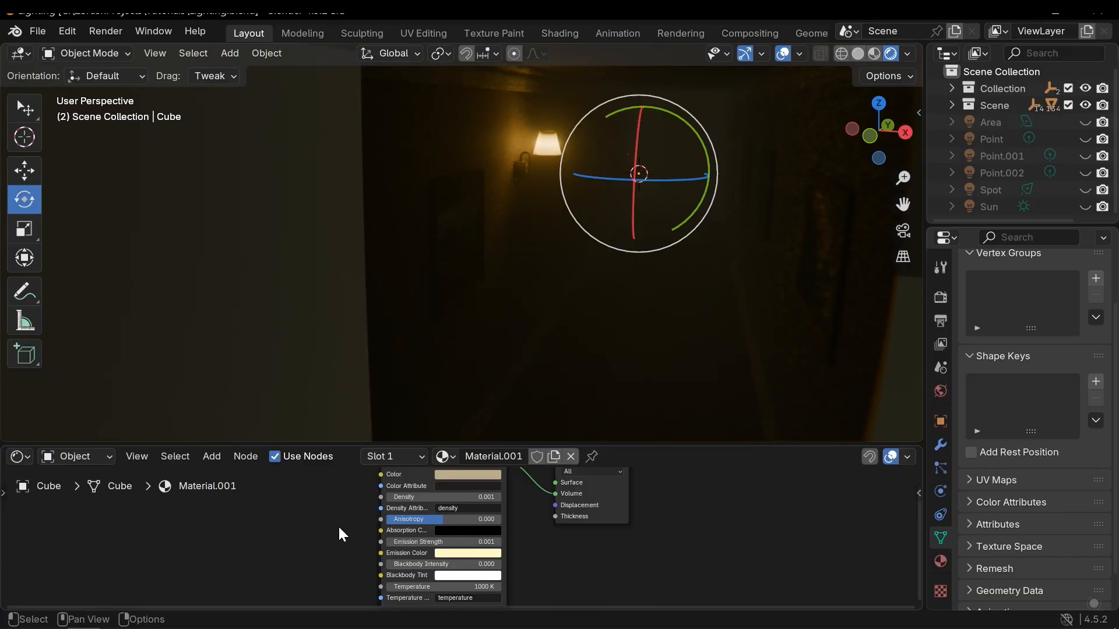
{"action": "left_click", "coordinate": [84, 457]}
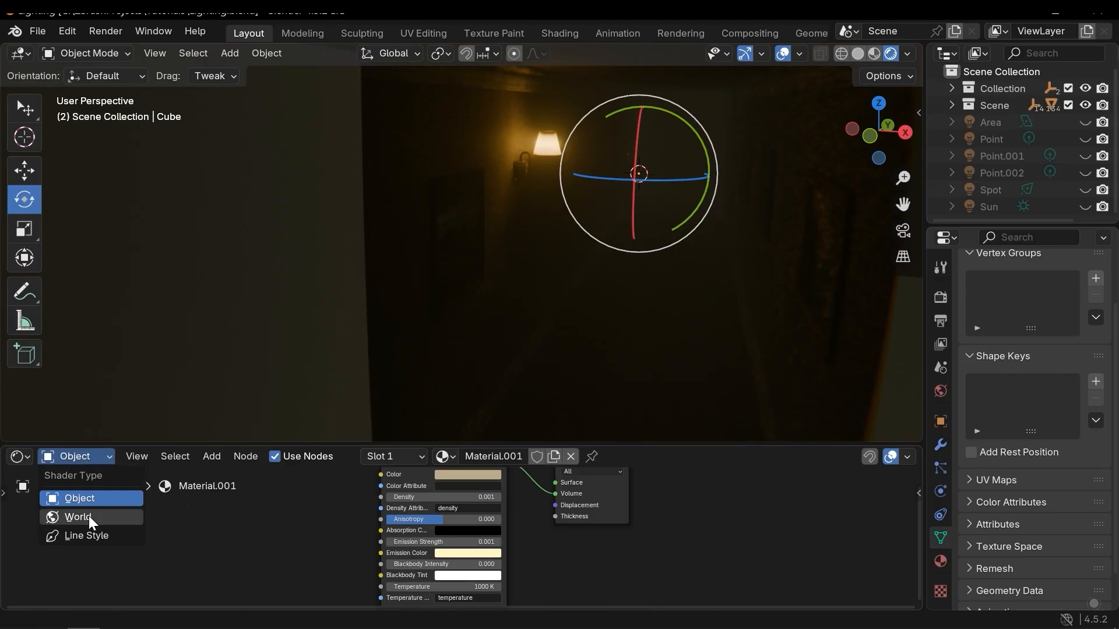
{"action": "left_click", "coordinate": [87, 517]}
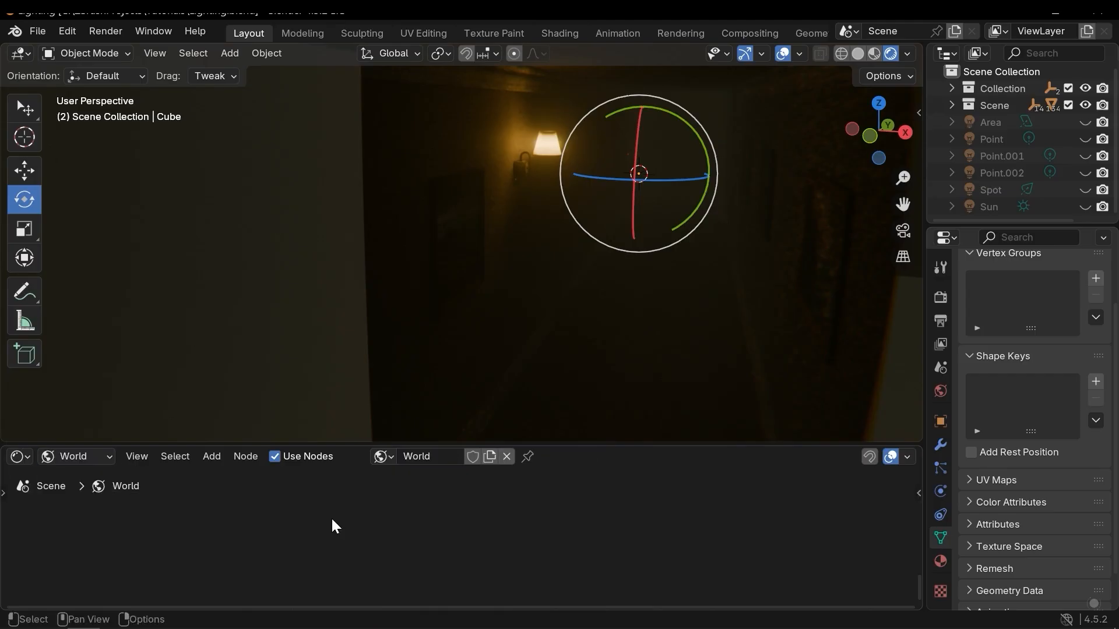
{"action": "key", "text": "Home"}
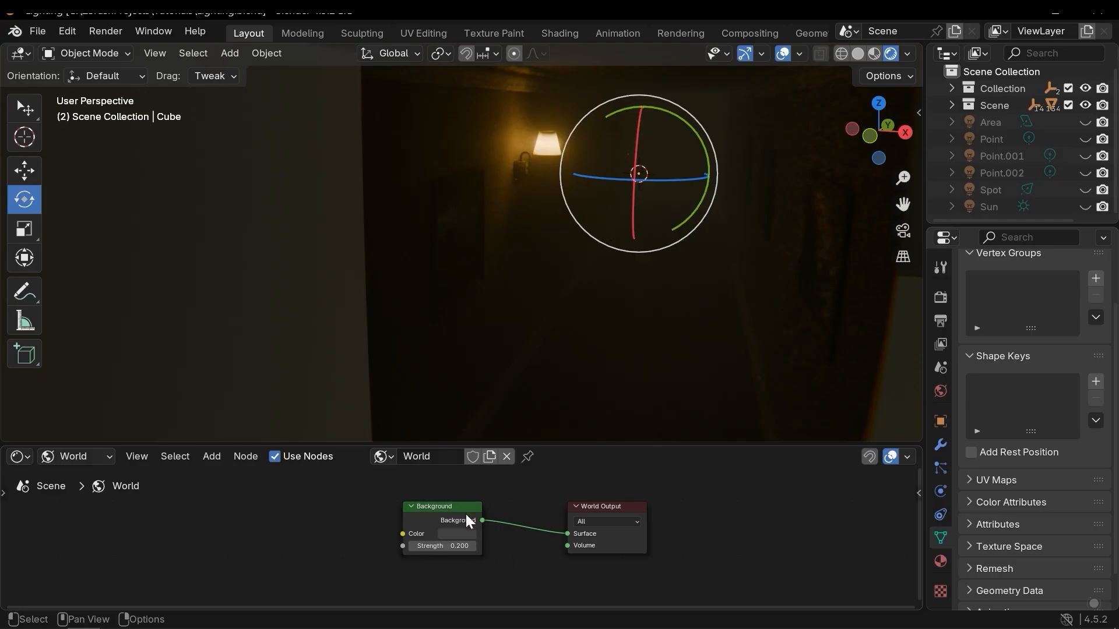
{"action": "left_click_drag", "start_coordinate": [436, 514], "coordinate": [434, 518]}
{"action": "scroll", "coordinate": [542, 248], "scroll_direction": "down", "scroll_amount": 1}
{"action": "scroll", "coordinate": [547, 276], "scroll_direction": "up", "scroll_amount": 1}
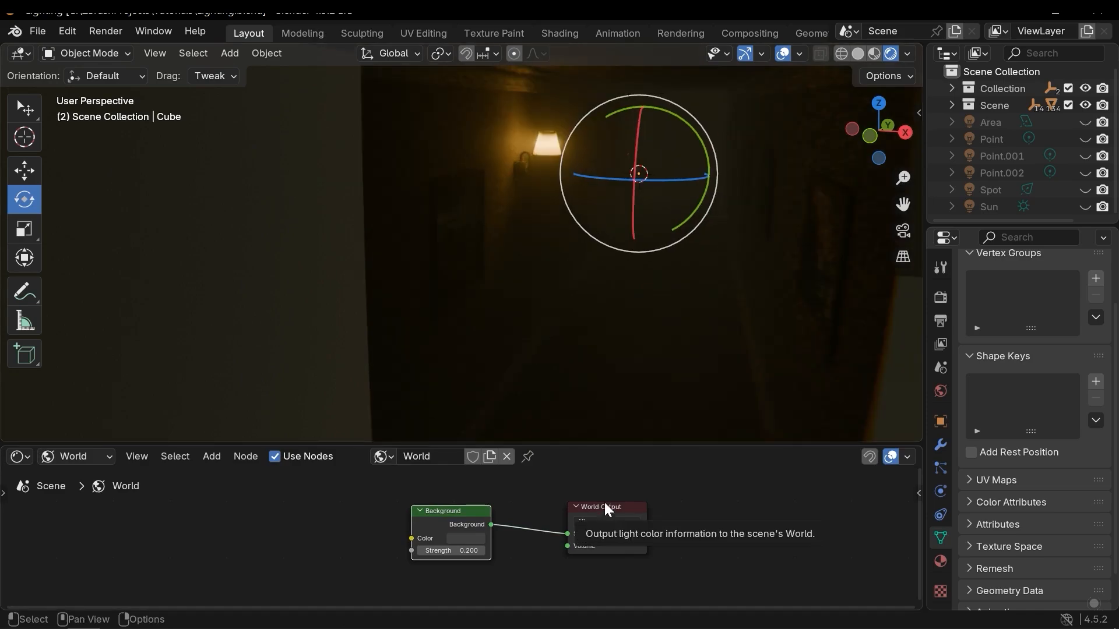
{"action": "left_click_drag", "start_coordinate": [450, 510], "coordinate": [472, 526]}
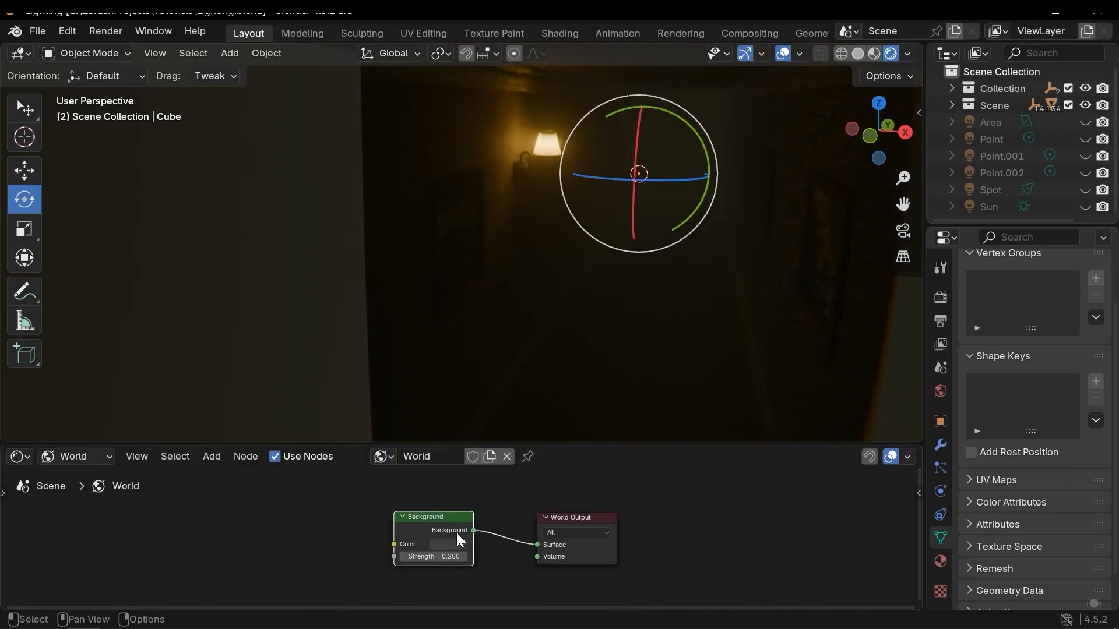
{"action": "middle_click_drag", "start_coordinate": [361, 192], "coordinate": [344, 195]}
{"action": "scroll", "coordinate": [350, 196], "scroll_direction": "down", "scroll_amount": 1}
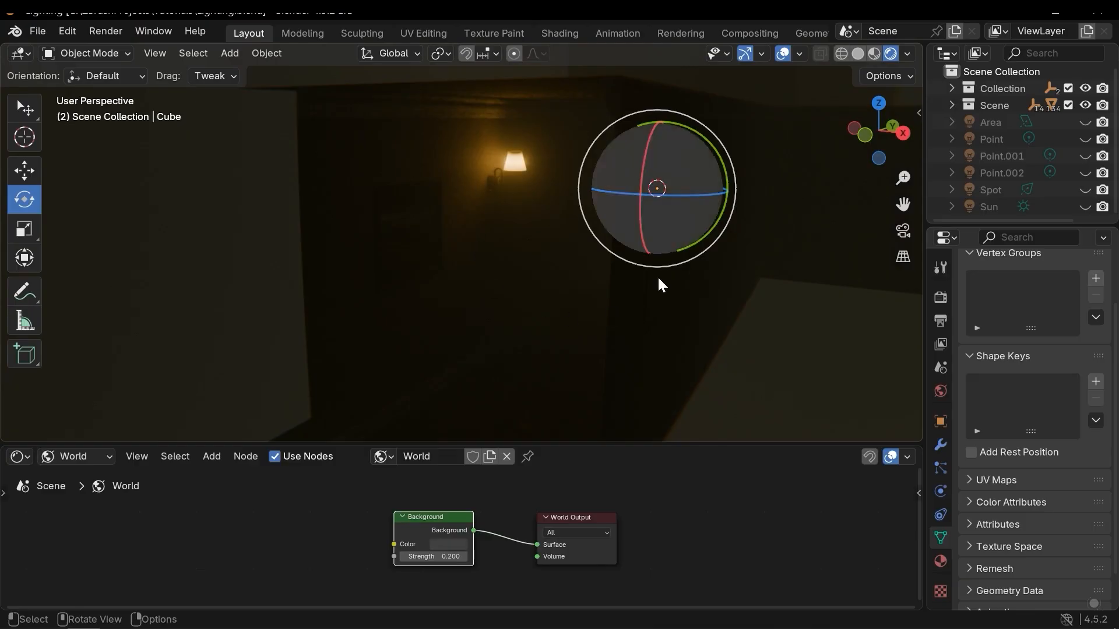
Cut the link between the Background and World Output nodes, then undo the cut.
{"action": "left_click", "coordinate": [519, 506]}
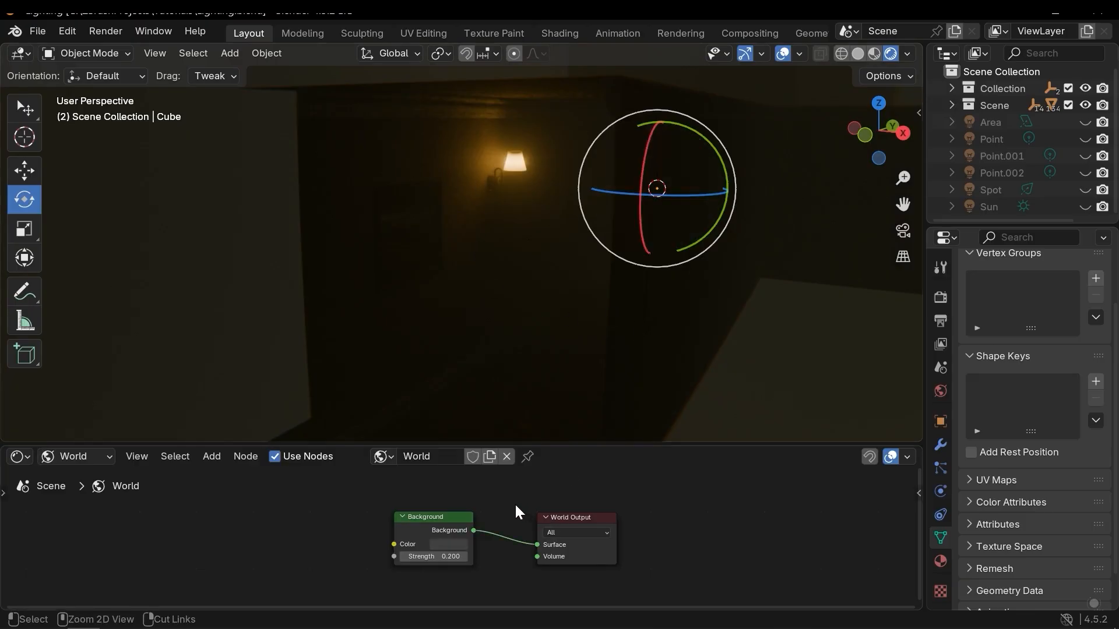
{"action": "right_click_drag", "start_coordinate": [512, 493], "coordinate": [504, 575], "text": "ctrl"}
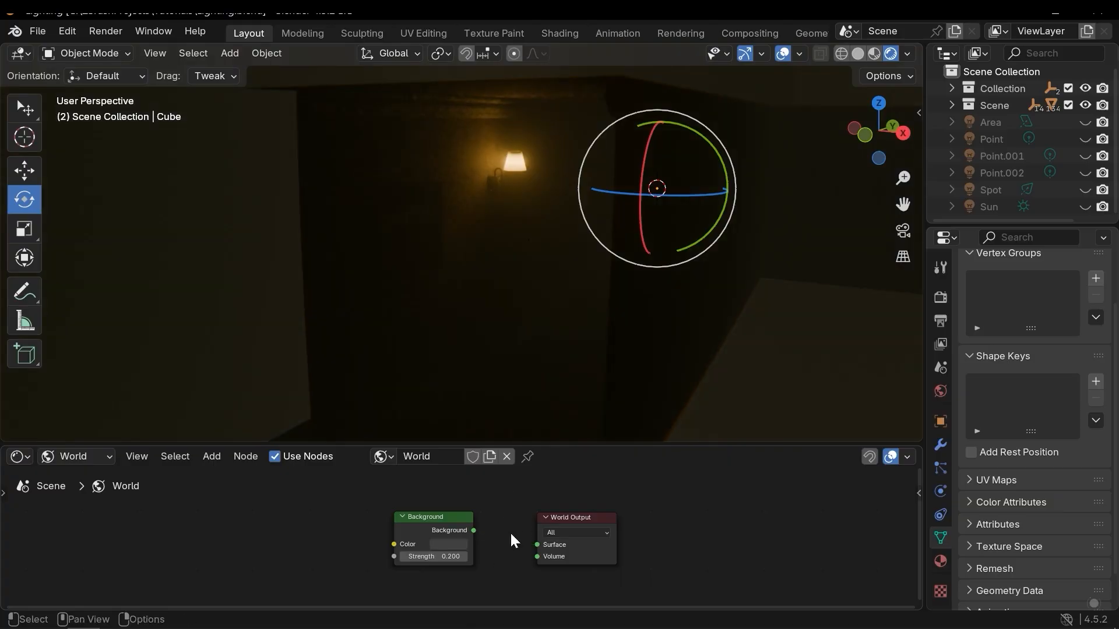
{"action": "mouse_move", "coordinate": [613, 151]}
{"action": "middle_mouse_down"}
{"action": "mouse_move", "coordinate": [631, 137]}
{"action": "mouse_move", "coordinate": [615, 150]}
{"action": "middle_mouse_up"}
{"action": "key", "text": "ctrl+z"}
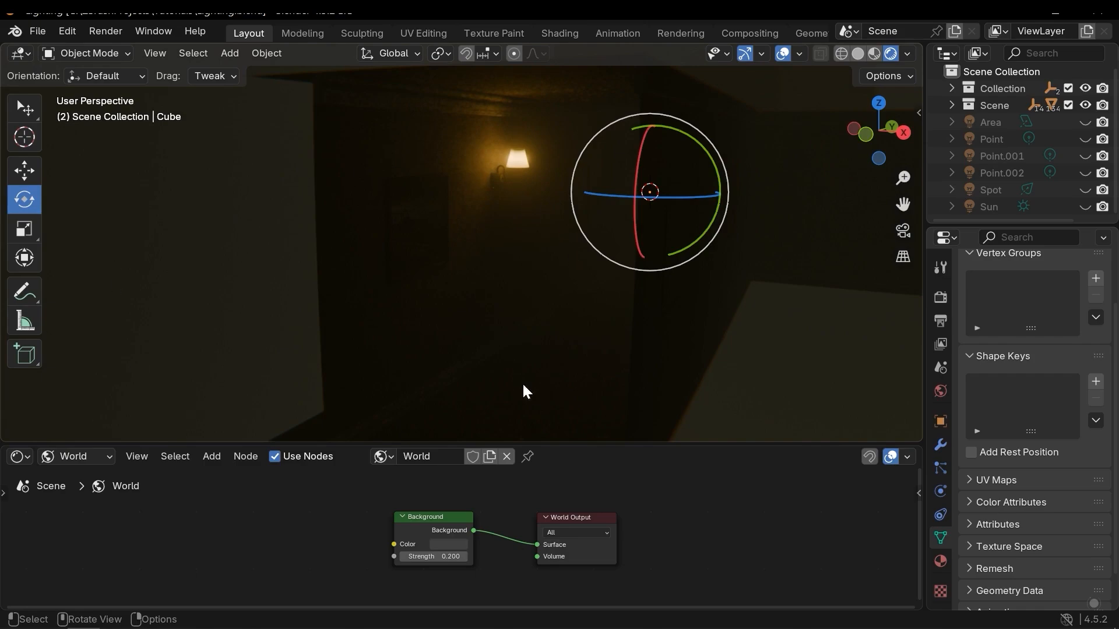
{"action": "key", "text": "ctrl+shift+z"}
{"action": "key", "text": "ctrl+z"}
Adjust the brightness of the world Background color in its color picker.
{"action": "scroll", "coordinate": [477, 513], "scroll_direction": "up", "scroll_amount": 2}
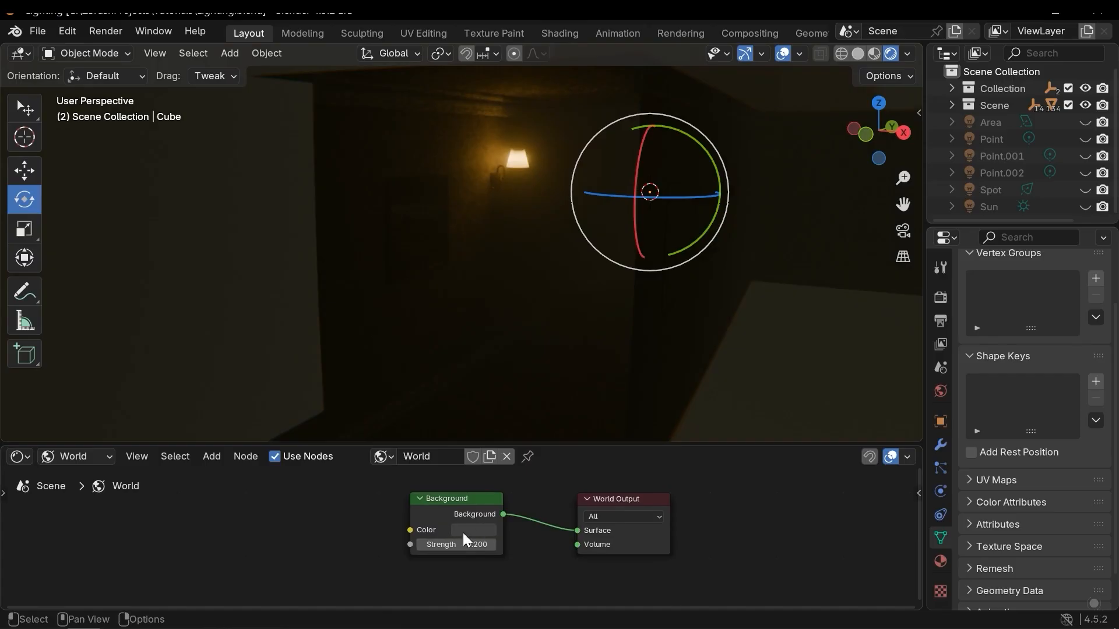
{"action": "left_click", "coordinate": [463, 532]}
{"action": "left_click_drag", "start_coordinate": [507, 371], "coordinate": [465, 396]}
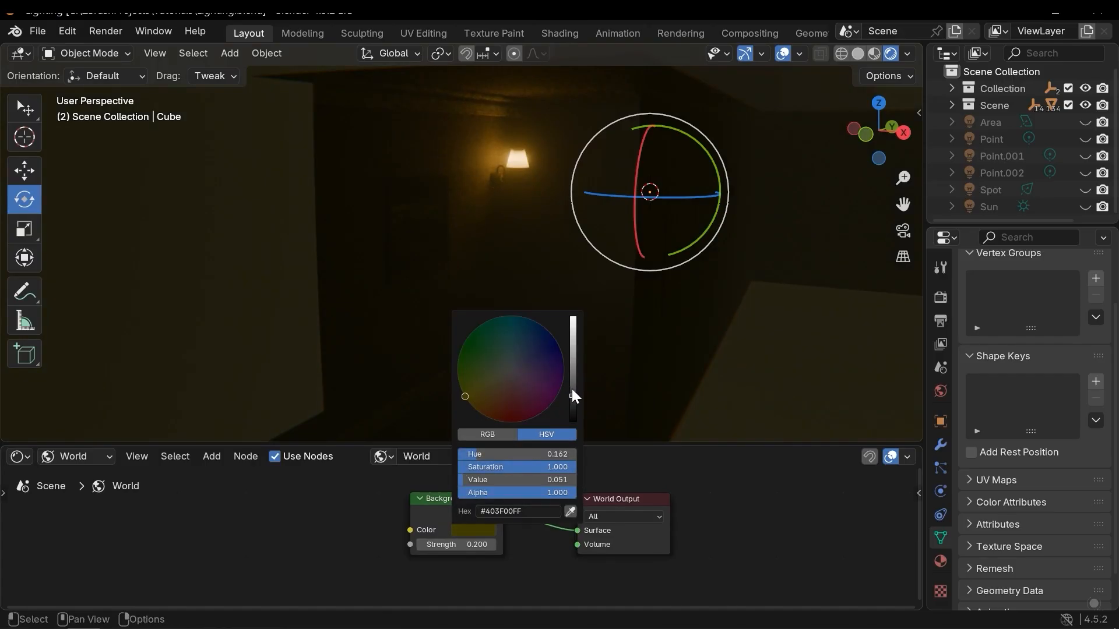
{"action": "left_click_drag", "start_coordinate": [573, 395], "coordinate": [579, 294]}
{"action": "left_click_drag", "start_coordinate": [460, 544], "coordinate": [516, 545]}
{"action": "middle_click_drag", "start_coordinate": [576, 217], "coordinate": [583, 298]}
{"action": "scroll", "coordinate": [618, 288], "scroll_direction": "down", "scroll_amount": 4}
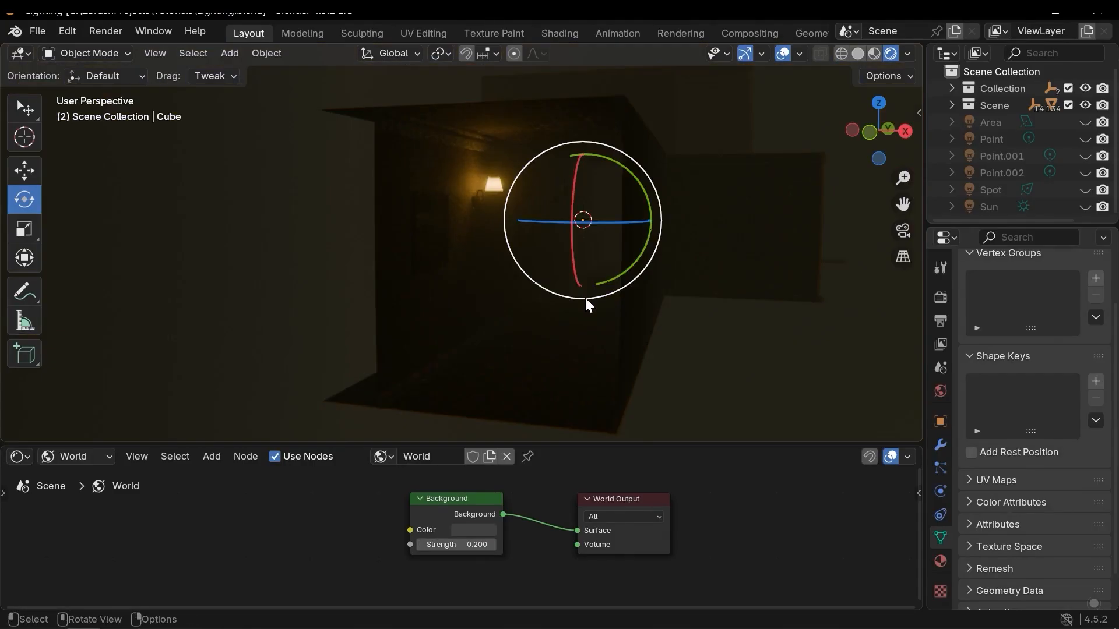
Add an Environment Texture node to the World node tree.
{"action": "middle_click_drag", "start_coordinate": [371, 535], "coordinate": [435, 550]}
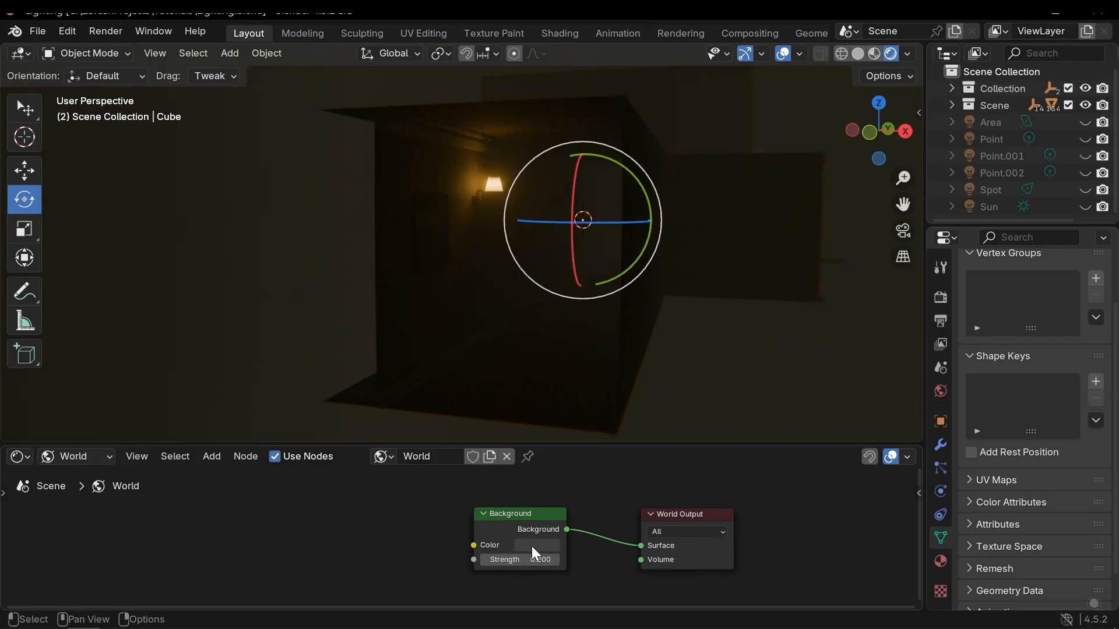
{"action": "middle_click_drag", "start_coordinate": [365, 536], "coordinate": [408, 521]}
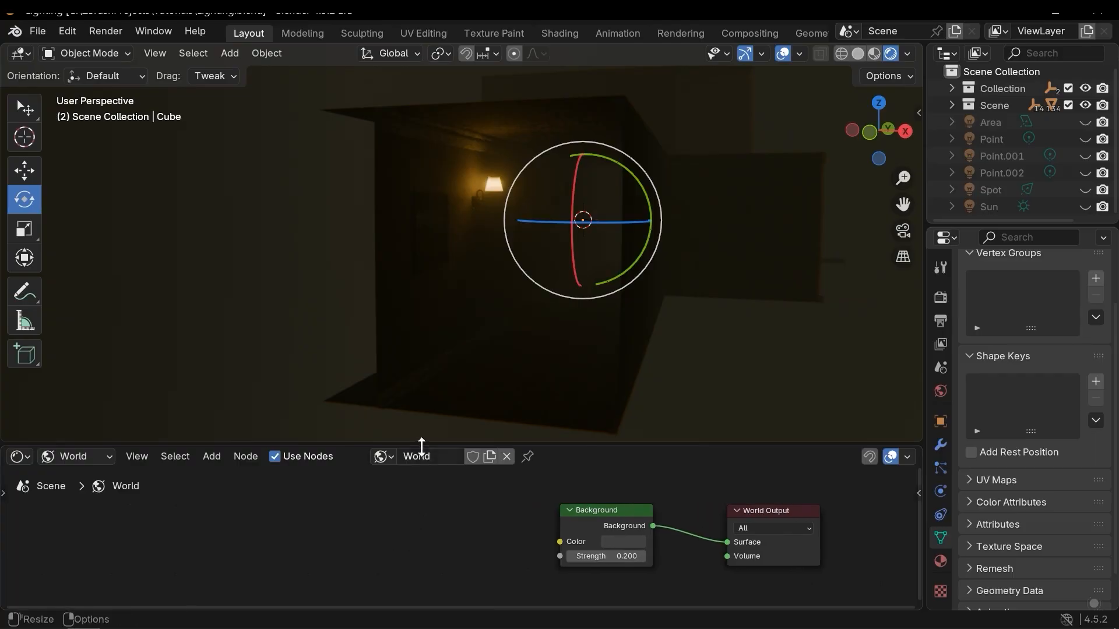
{"action": "left_click_drag", "start_coordinate": [425, 447], "coordinate": [425, 369]}
{"action": "key", "text": "shift+a"}
{"action": "mouse_move", "coordinate": [409, 498]}
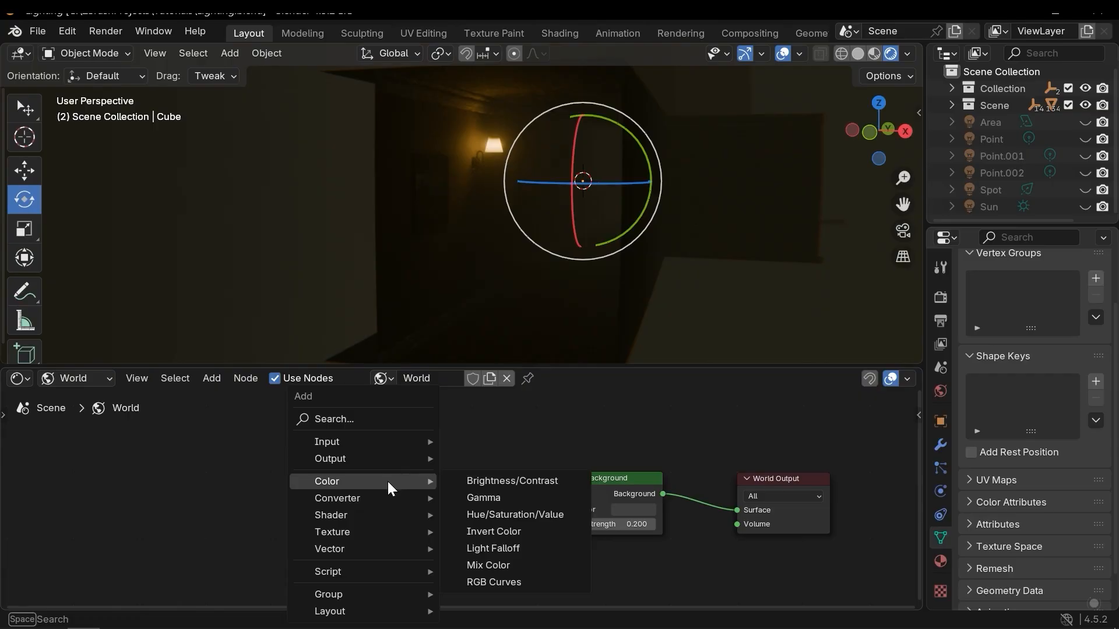
{"action": "mouse_move", "coordinate": [367, 527]}
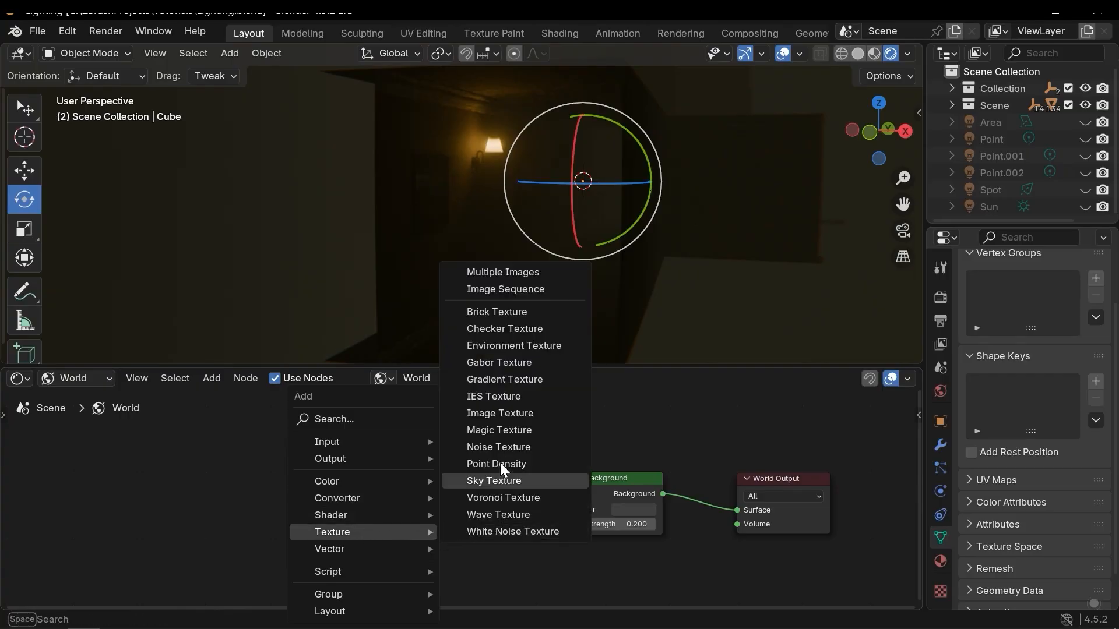
{"action": "left_click", "coordinate": [539, 345]}
{"action": "left_click", "coordinate": [332, 453]}
{"action": "mouse_move", "coordinate": [481, 490]}
{"action": "middle_mouse_down"}
{"action": "mouse_move", "coordinate": [467, 506]}
{"action": "mouse_move", "coordinate": [475, 485]}
{"action": "middle_mouse_up"}
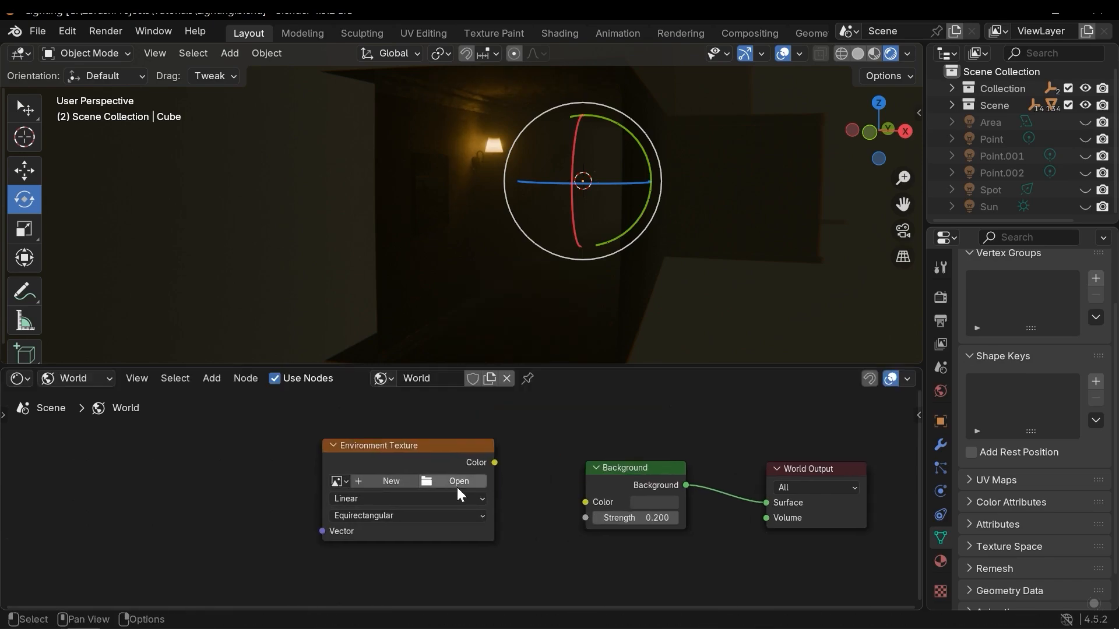
Load the large_corridor_2k.exr HDRI from the HDRI textures folder into the Environment Texture node.
{"action": "left_click", "coordinate": [423, 477]}
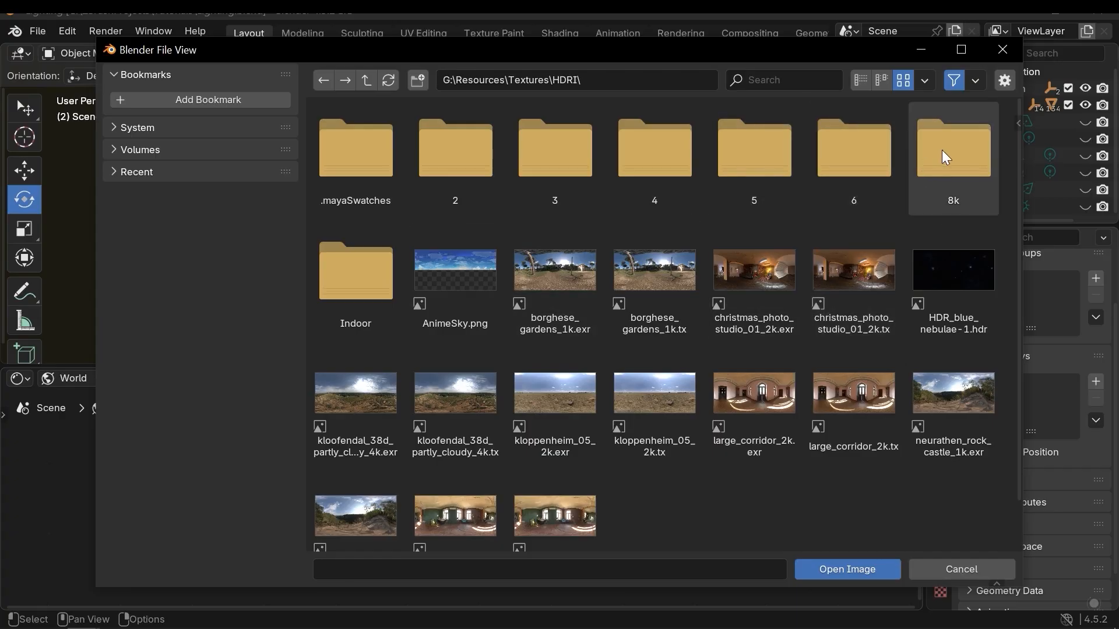
{"action": "left_click", "coordinate": [959, 149]}
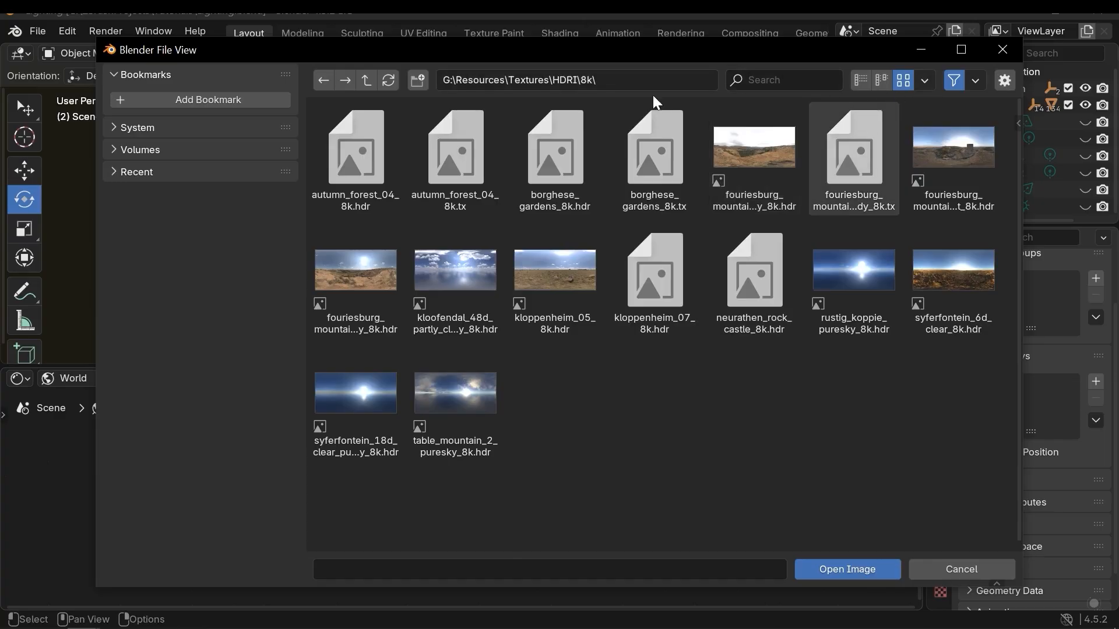
{"action": "left_click", "coordinate": [366, 80]}
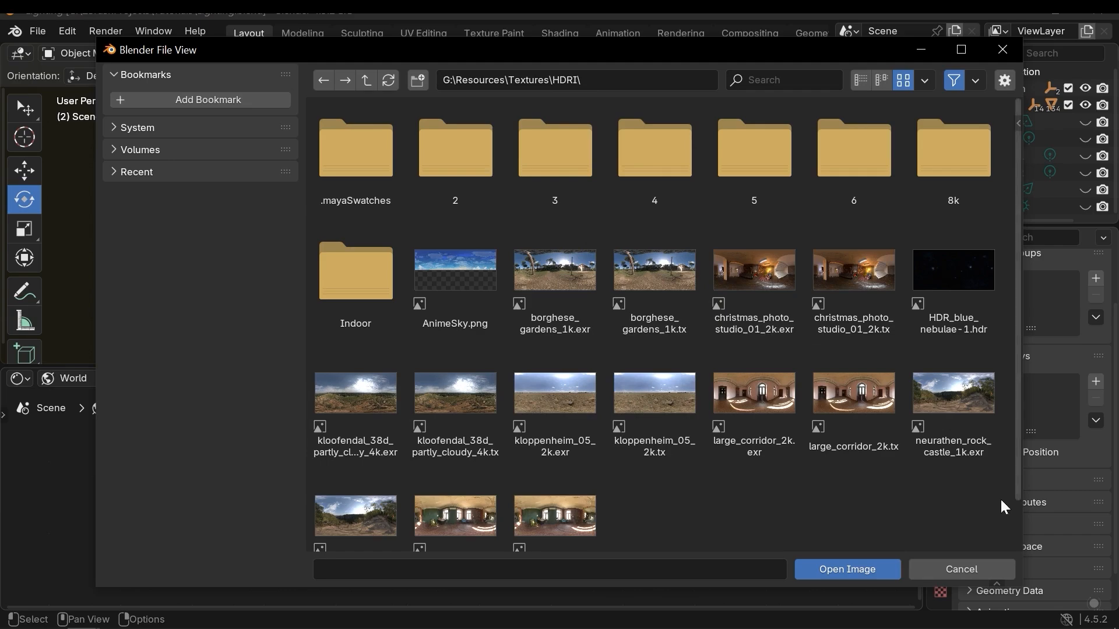
{"action": "scroll", "coordinate": [781, 405], "scroll_direction": "down", "scroll_amount": 1}
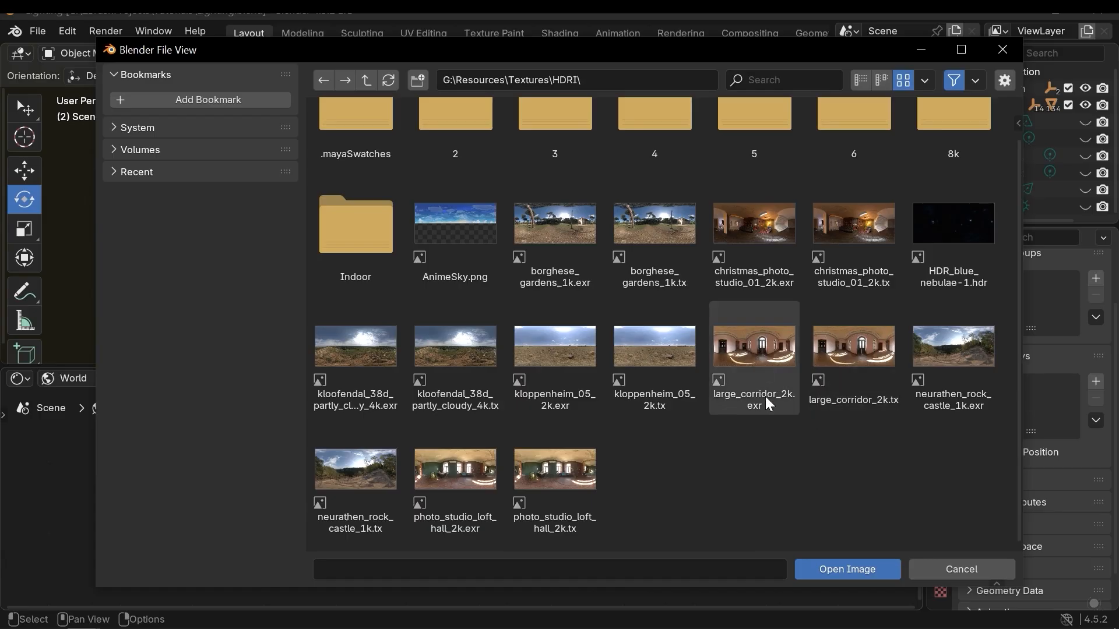
{"action": "double_click", "coordinate": [774, 355]}
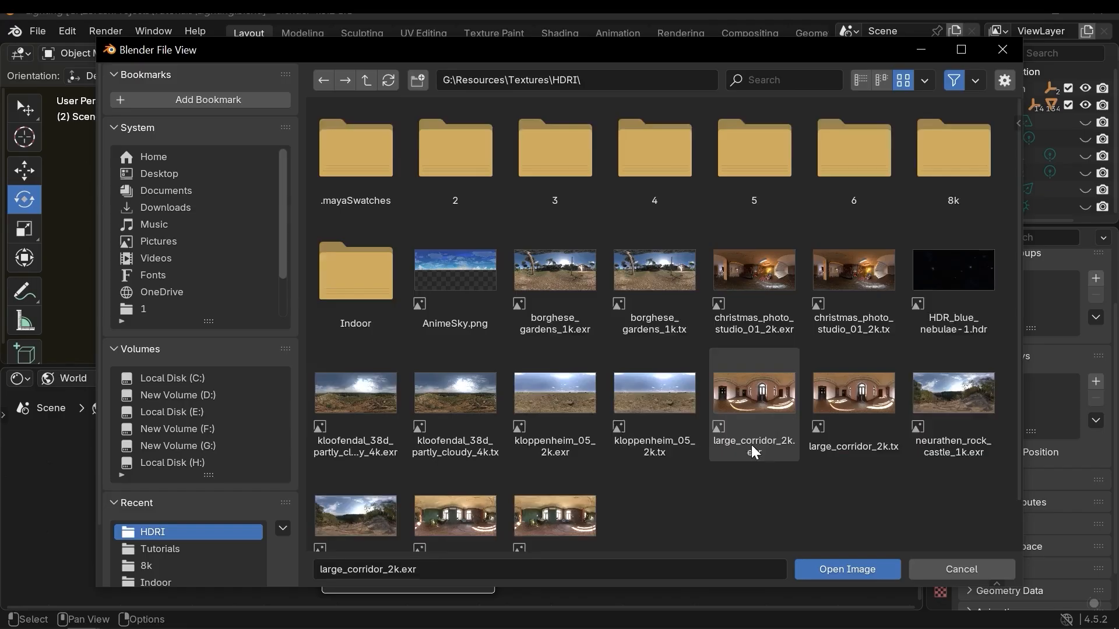
{"action": "scroll", "coordinate": [754, 452], "scroll_direction": "down", "scroll_amount": 2}
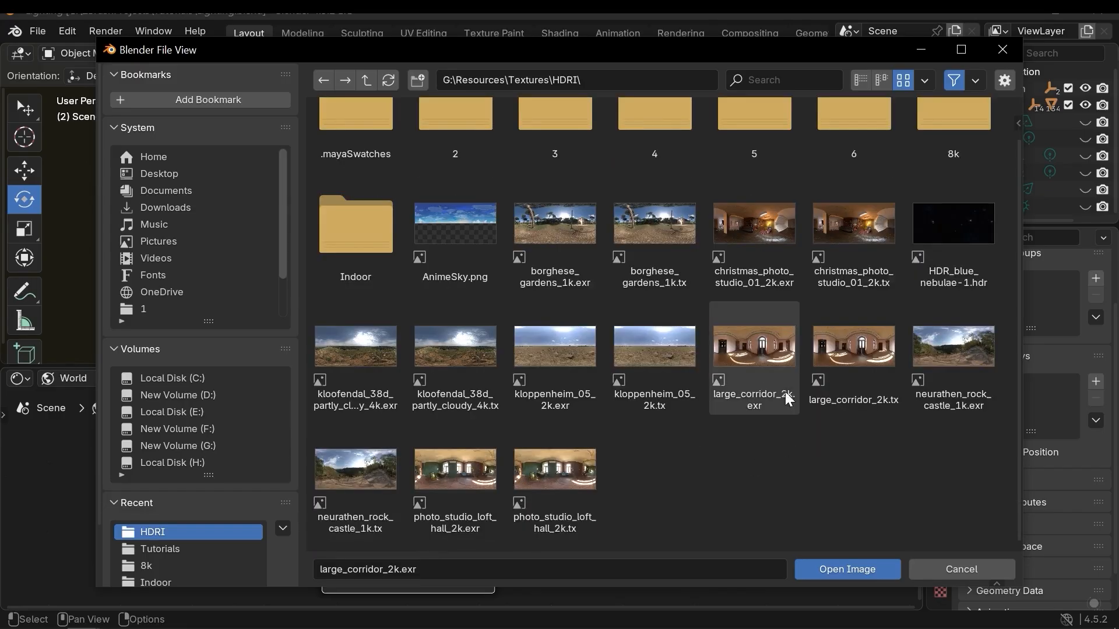
{"action": "scroll", "coordinate": [752, 412], "scroll_direction": "up", "scroll_amount": 2}
{"action": "double_click", "coordinate": [941, 164]}
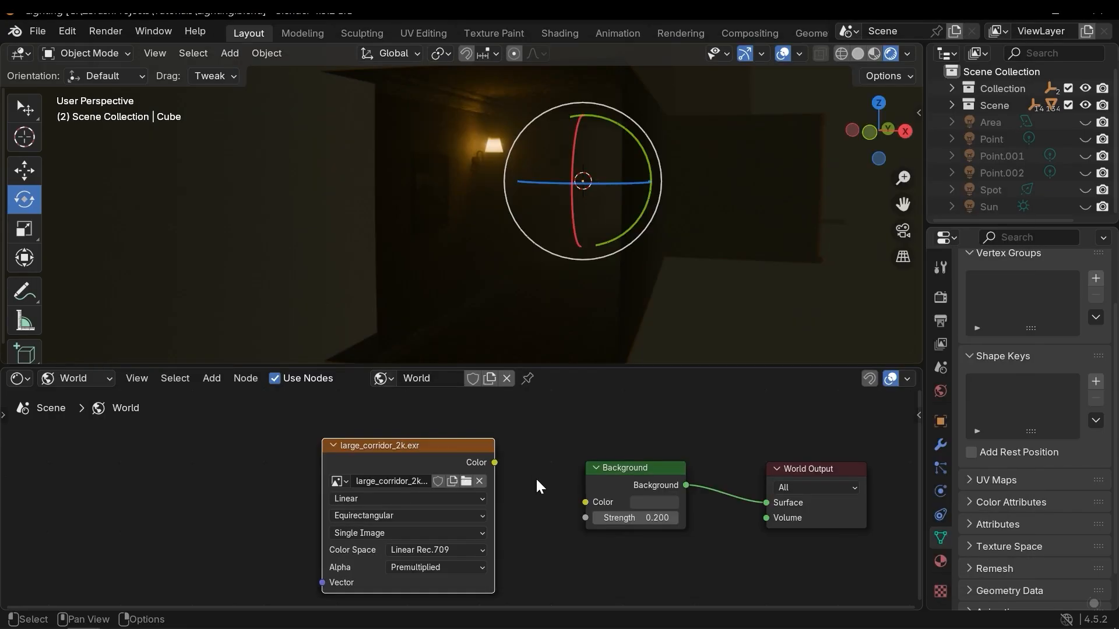
Connect the environment texture's Color output to the Background node's Color input.
{"action": "middle_click_drag", "start_coordinate": [505, 438], "coordinate": [504, 438]}
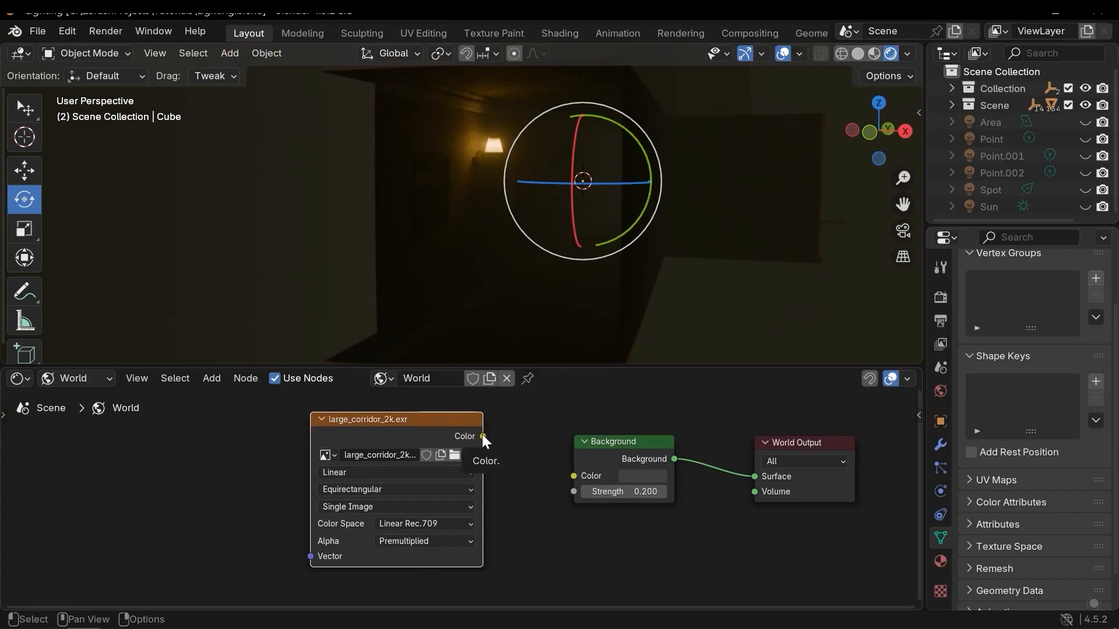
{"action": "left_click_drag", "start_coordinate": [483, 436], "coordinate": [480, 424]}
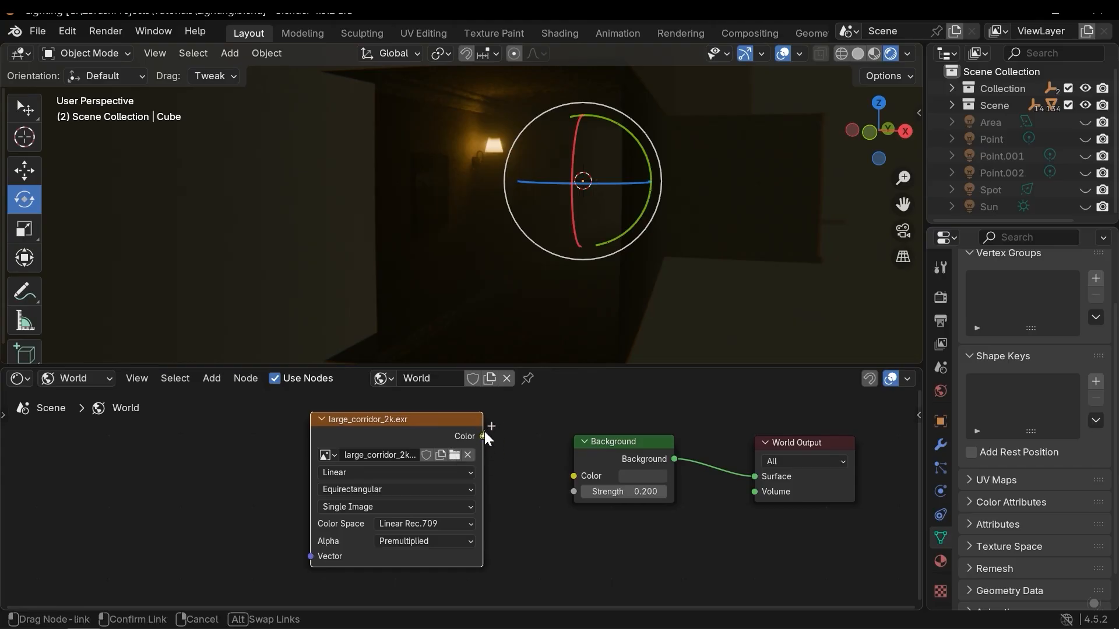
{"action": "left_click_drag", "start_coordinate": [546, 467], "coordinate": [571, 478]}
{"action": "left_click_drag", "start_coordinate": [596, 434], "coordinate": [610, 451]}
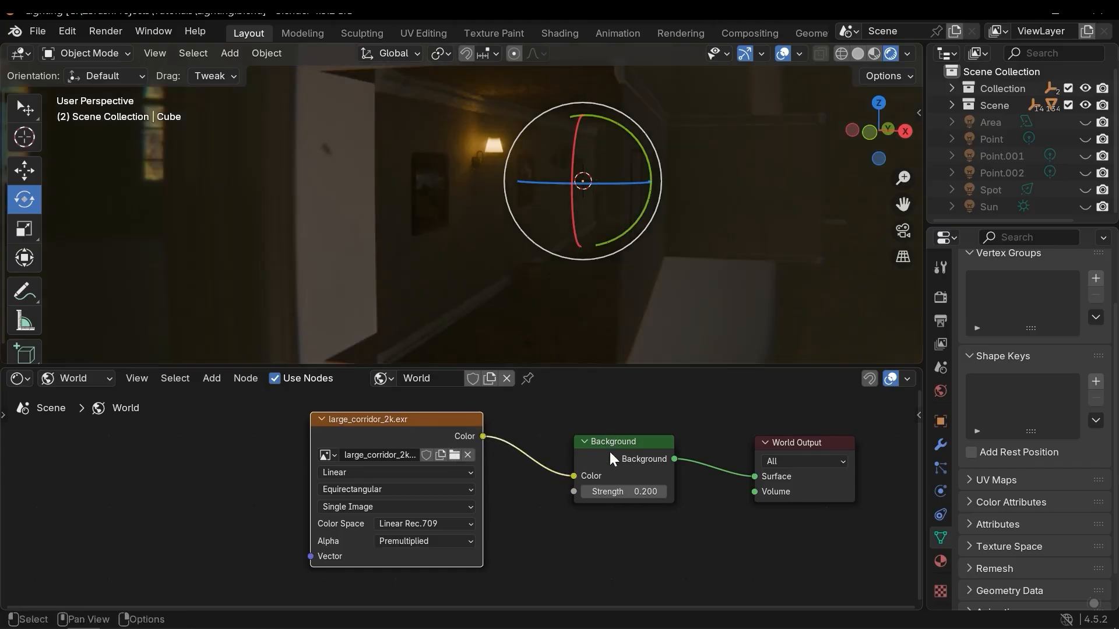
Set the Background node's strength to 4.5.
{"action": "middle_click_drag", "start_coordinate": [554, 264], "coordinate": [563, 234]}
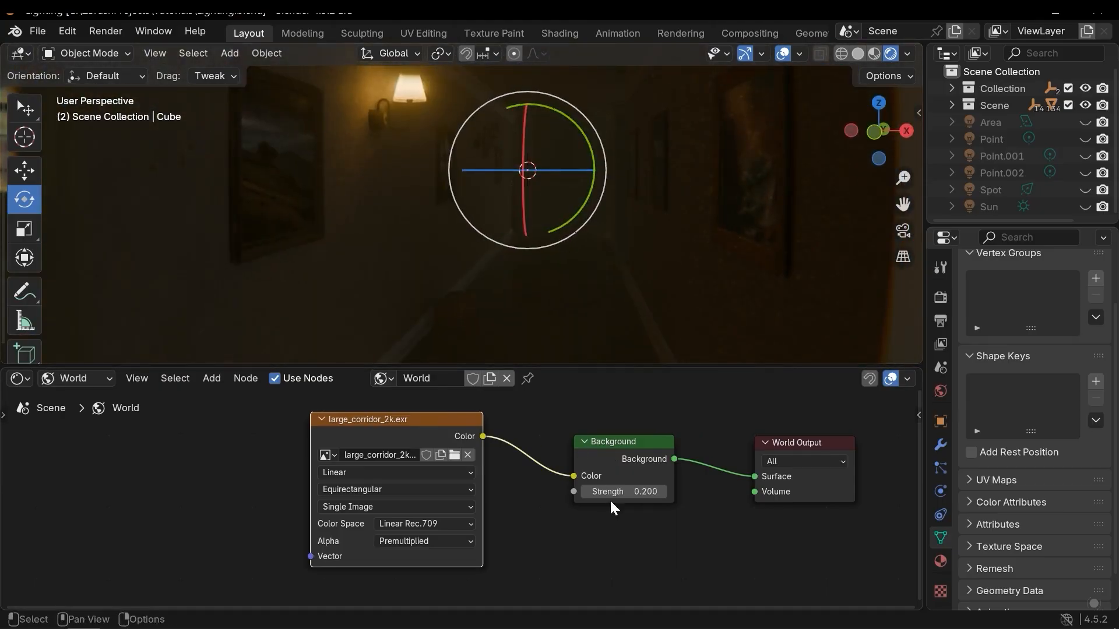
{"action": "mouse_move", "coordinate": [616, 491]}
{"action": "left_mouse_down"}
{"action": "mouse_move", "coordinate": [711, 491]}
{"action": "mouse_move", "coordinate": [595, 491]}
{"action": "left_mouse_up"}
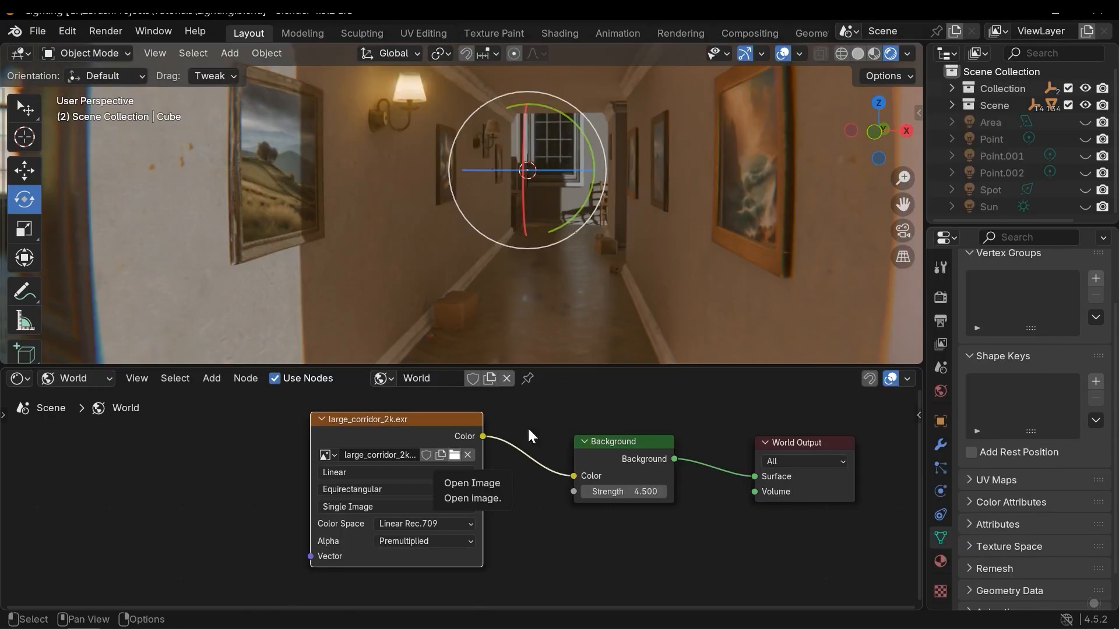
Load christmas_photo_studio_01_2k.exr from the HDRI folder into the Environment Texture node.
{"action": "left_click", "coordinate": [455, 455]}
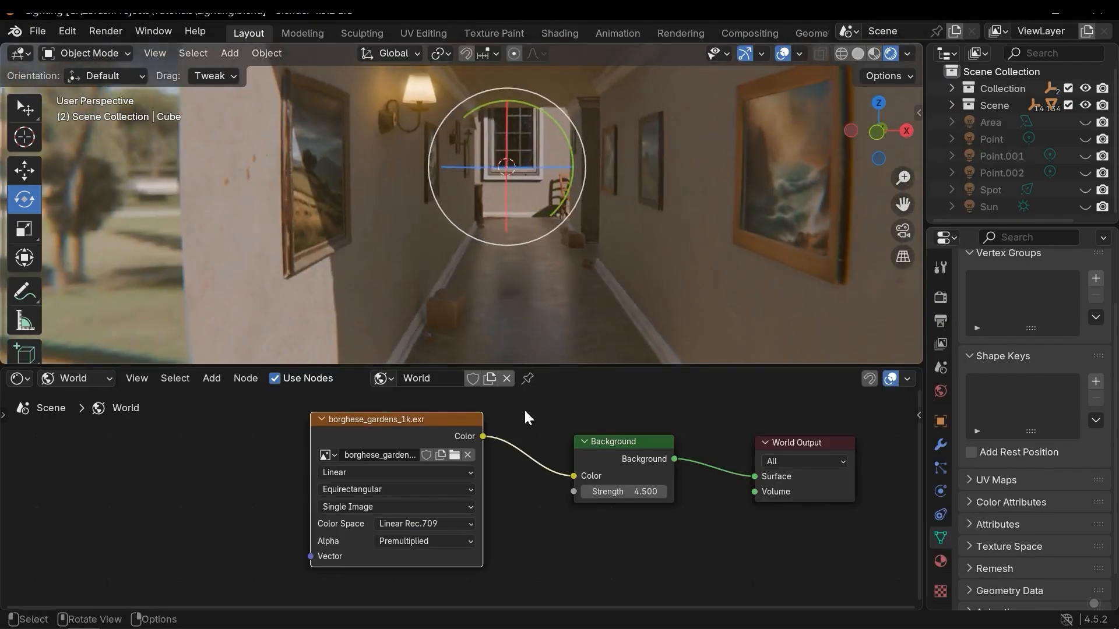
{"action": "left_click", "coordinate": [455, 456]}
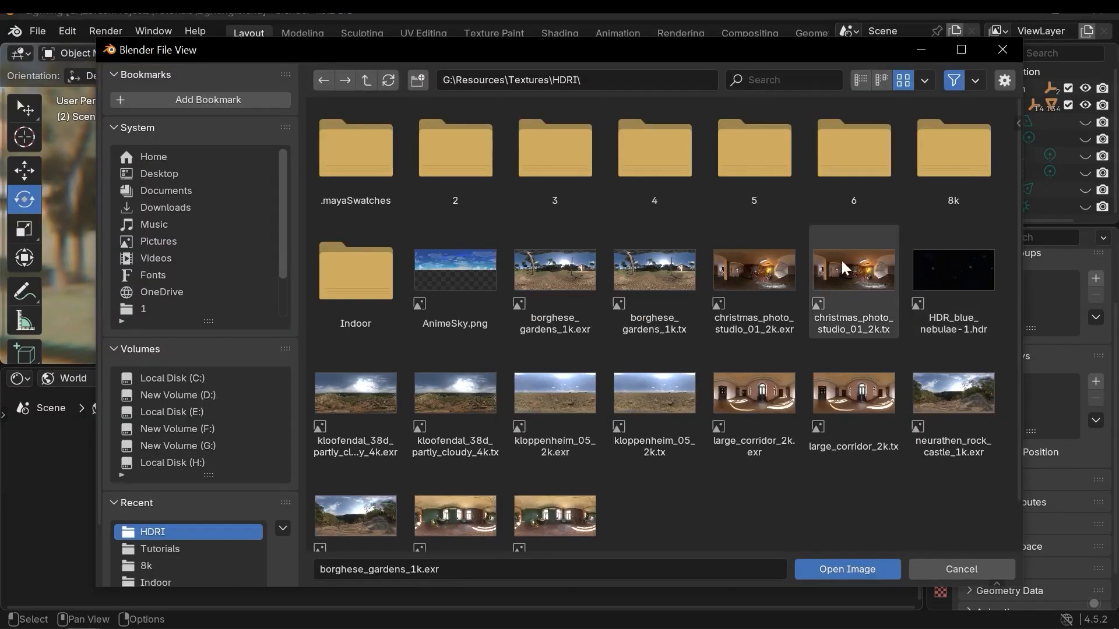
{"action": "double_click", "coordinate": [769, 258]}
Add Texture Coordinate and Mapping nodes to the environment texture with Node Wrangler's shortcut.
{"action": "middle_click_drag", "start_coordinate": [585, 221], "coordinate": [595, 224]}
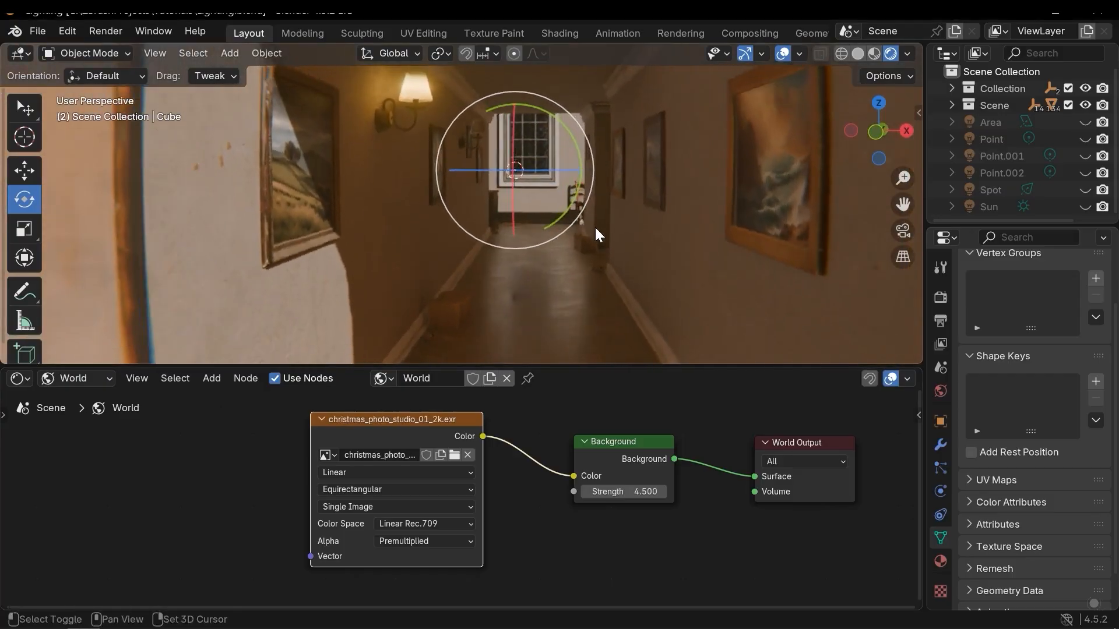
{"action": "left_click_drag", "start_coordinate": [623, 491], "coordinate": [576, 491]}
{"action": "scroll", "coordinate": [554, 483], "scroll_direction": "down", "scroll_amount": 2}
{"action": "middle_click_drag", "start_coordinate": [550, 480], "coordinate": [572, 466]}
{"action": "scroll", "coordinate": [645, 507], "scroll_direction": "down", "scroll_amount": 1}
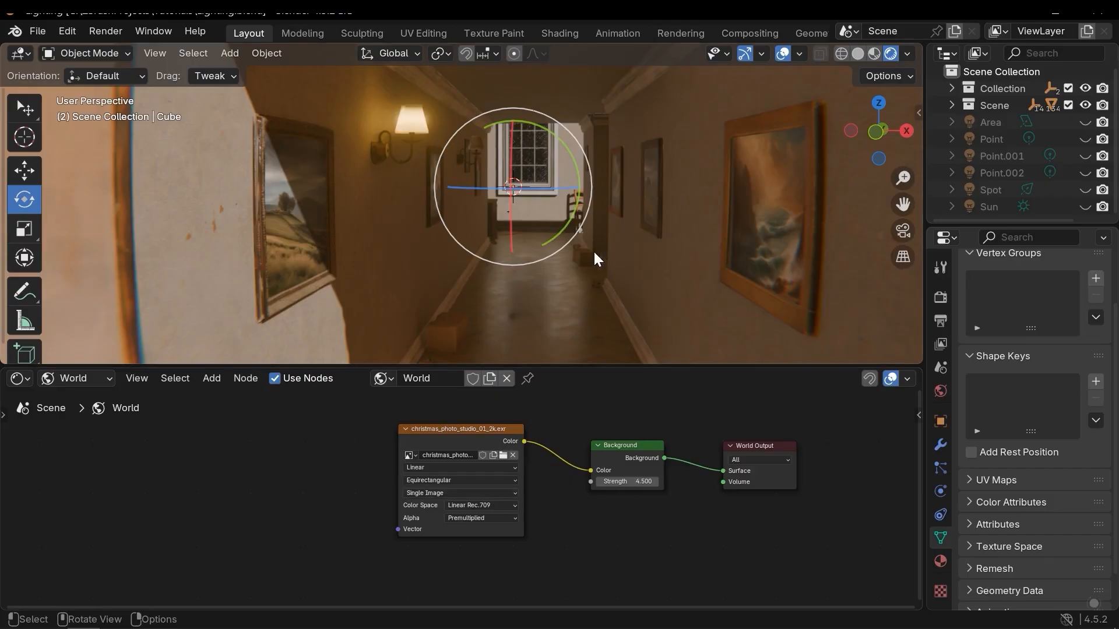
{"action": "middle_click_drag", "start_coordinate": [512, 212], "coordinate": [537, 225]}
{"action": "middle_click_drag", "start_coordinate": [537, 454], "coordinate": [539, 472]}
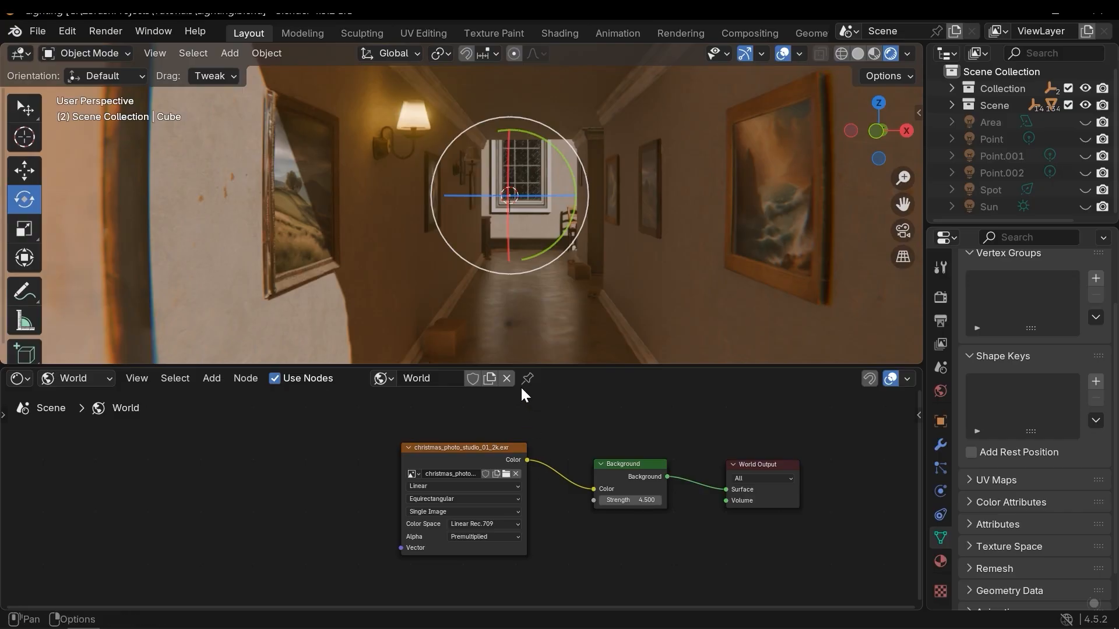
{"action": "middle_click_drag", "start_coordinate": [376, 487], "coordinate": [380, 478]}
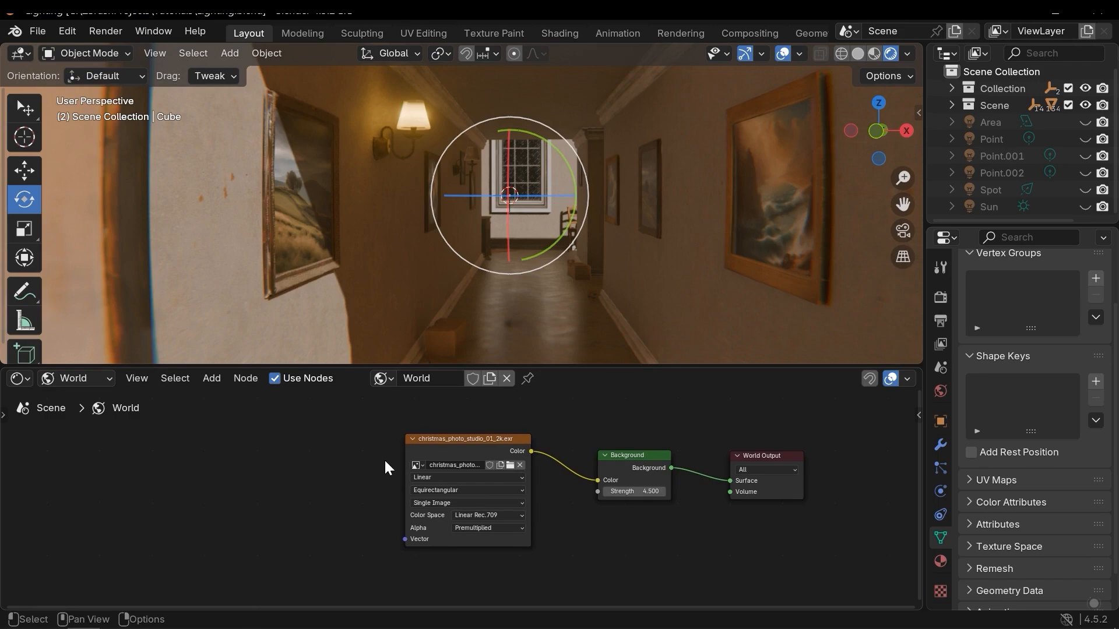
{"action": "middle_click_drag", "start_coordinate": [373, 493], "coordinate": [426, 511]}
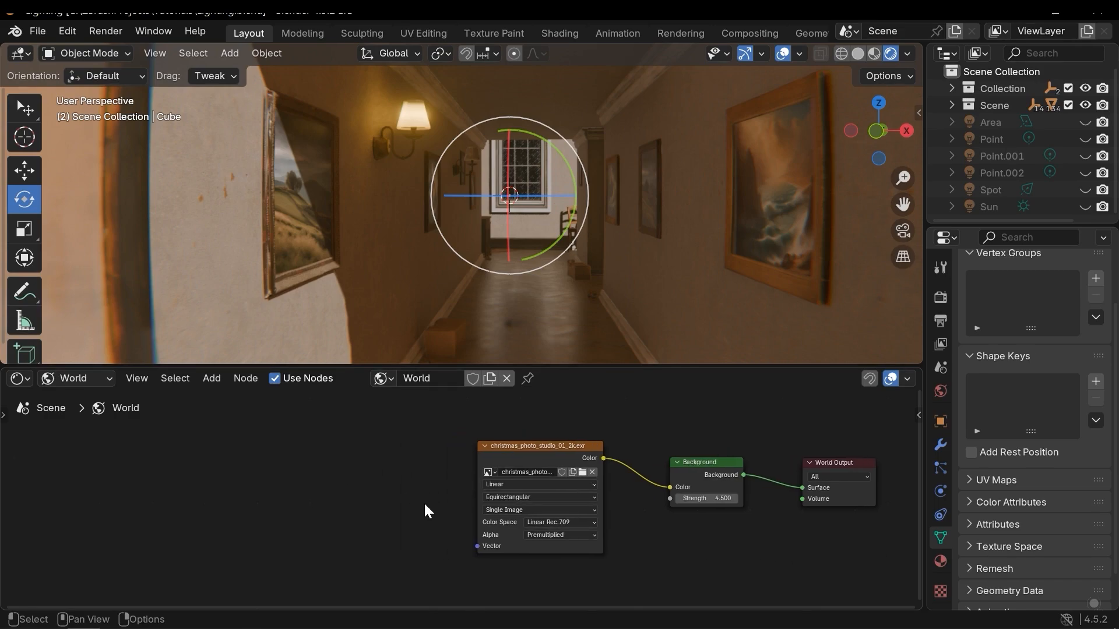
{"action": "left_click_drag", "start_coordinate": [400, 532], "coordinate": [532, 463]}
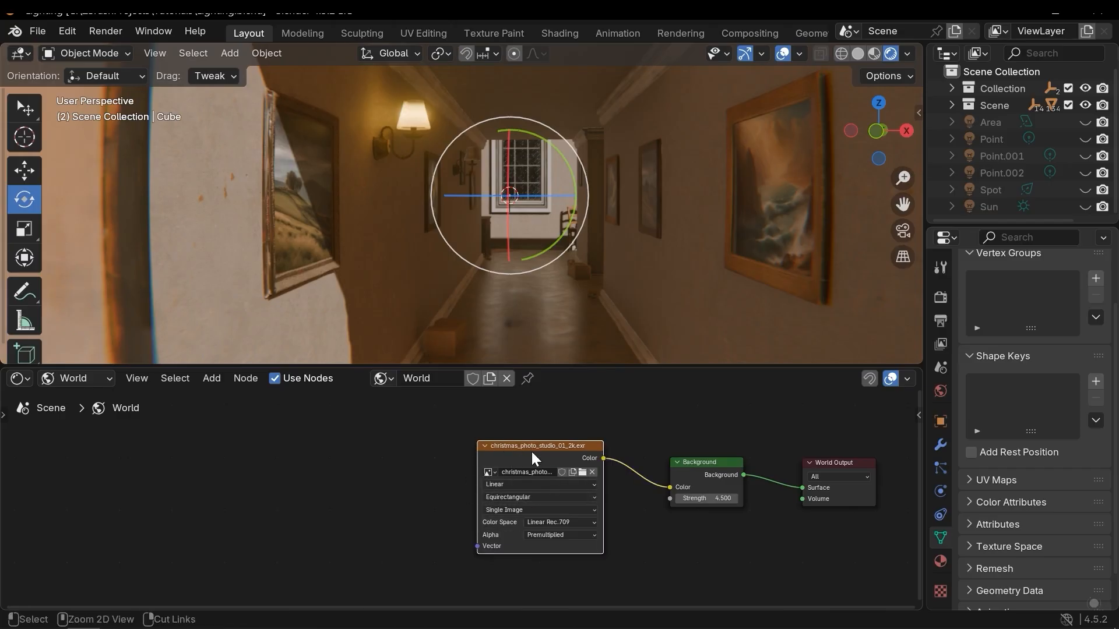
{"action": "key", "text": "ctrl+t"}
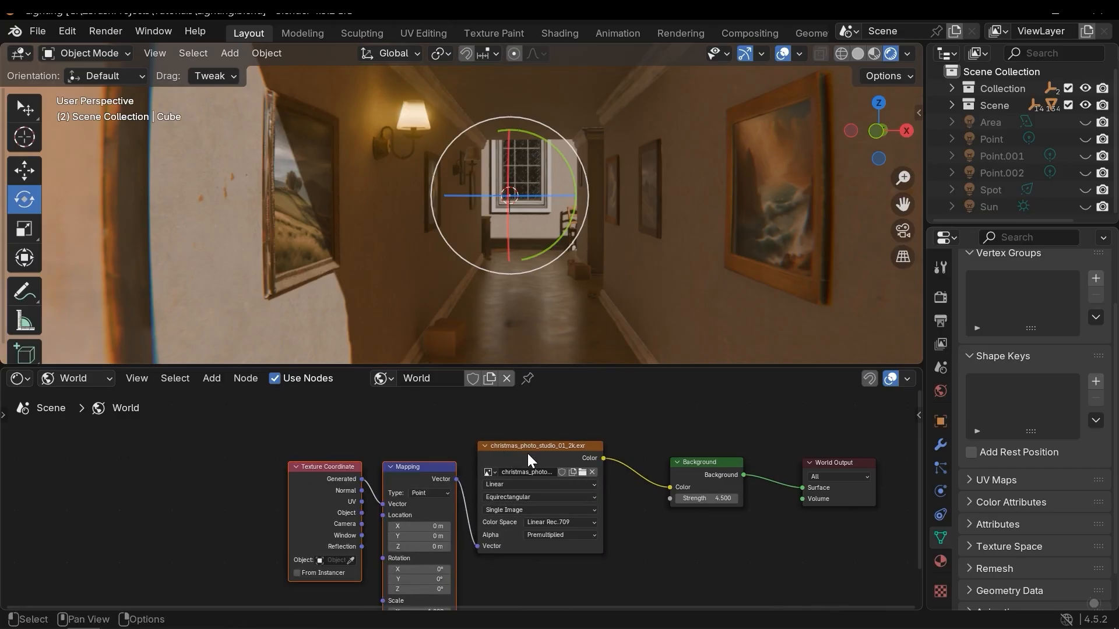
Search the Preferences for the Node Wrangler add-on.
{"action": "middle_click_drag", "start_coordinate": [462, 454], "coordinate": [487, 445]}
{"action": "left_click", "coordinate": [474, 426]}
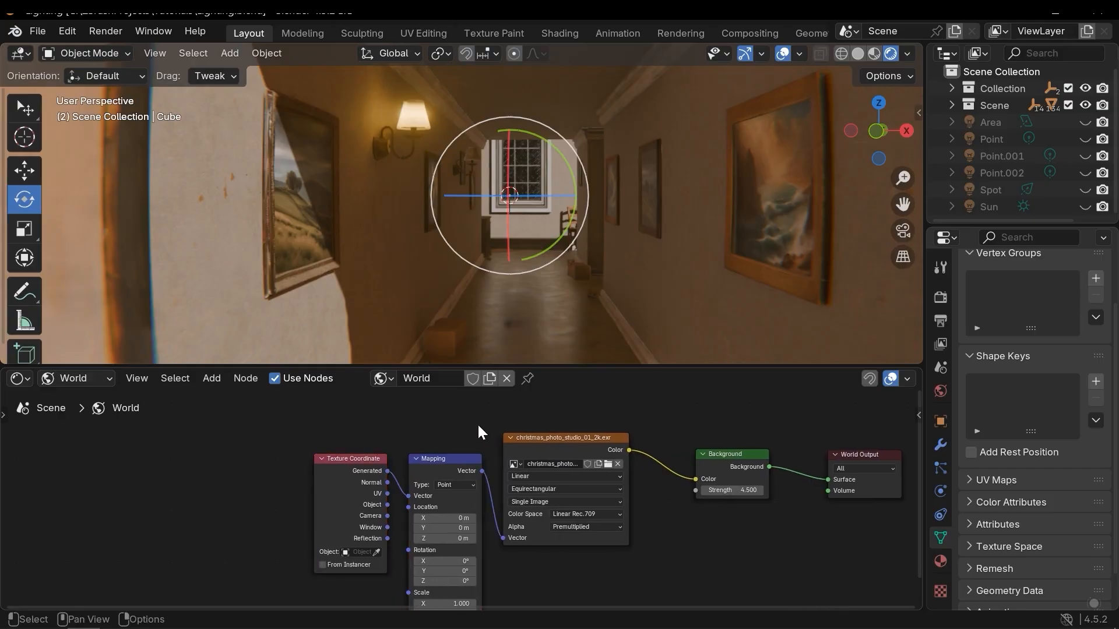
{"action": "left_click", "coordinate": [69, 31]}
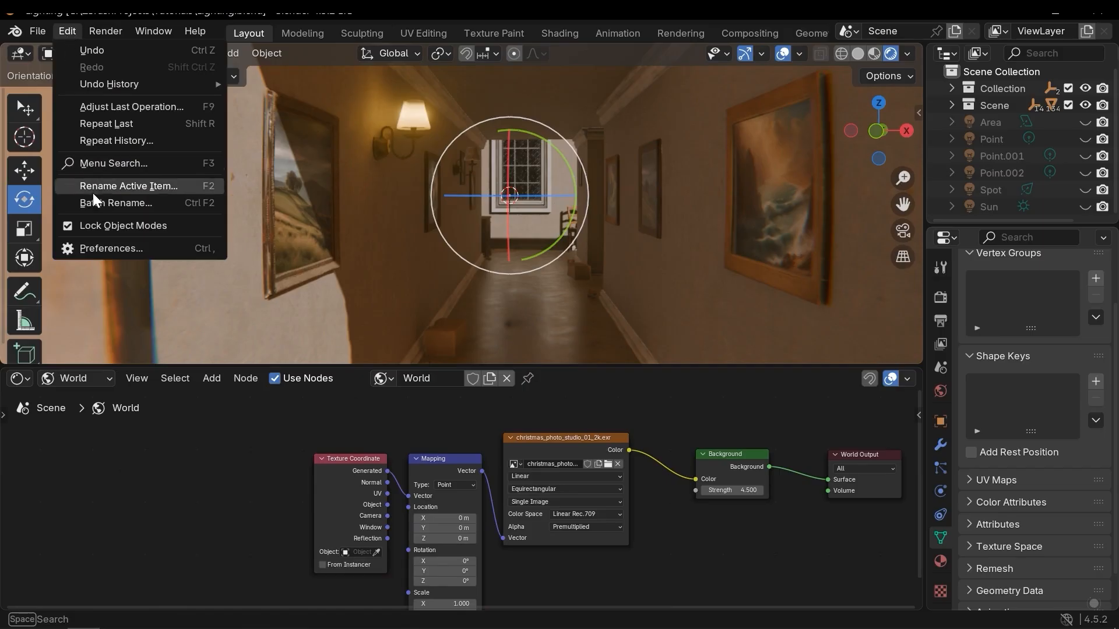
{"action": "left_click", "coordinate": [110, 248]}
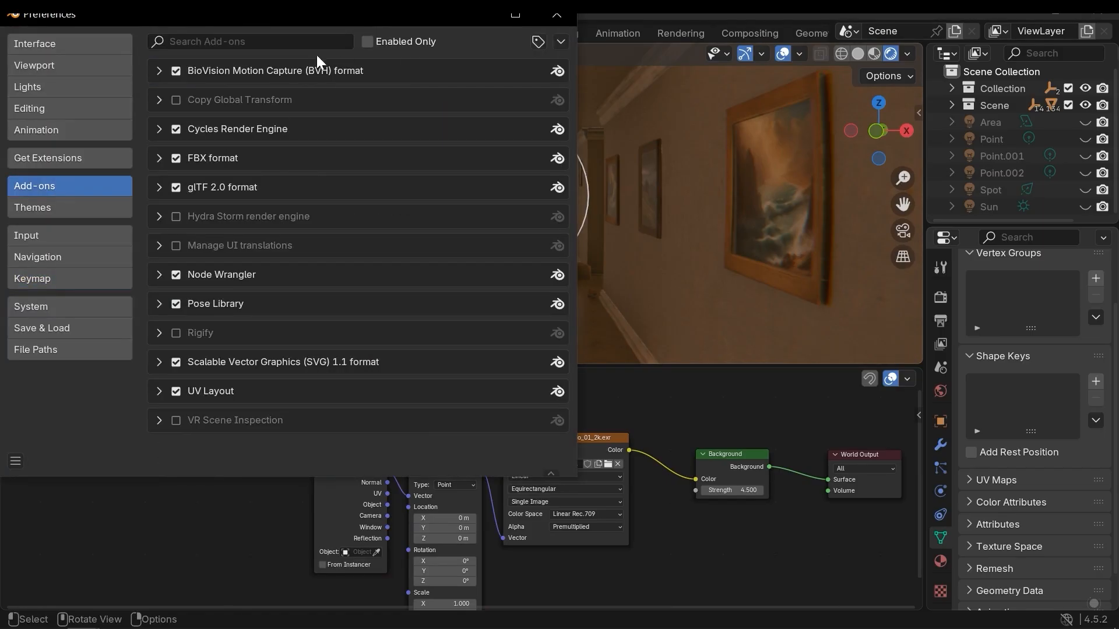
{"action": "left_click", "coordinate": [262, 46]}
{"action": "type", "text": "noder"}
{"action": "key", "text": "BackSpace"}
{"action": "left_click", "coordinate": [199, 89]}
{"action": "left_click", "coordinate": [558, 15]}
Rotate the HDRI around the Z axis with the Mapping node's Z rotation.
{"action": "scroll", "coordinate": [488, 487], "scroll_direction": "up", "scroll_amount": 2}
{"action": "middle_click_drag", "start_coordinate": [485, 549], "coordinate": [550, 526]}
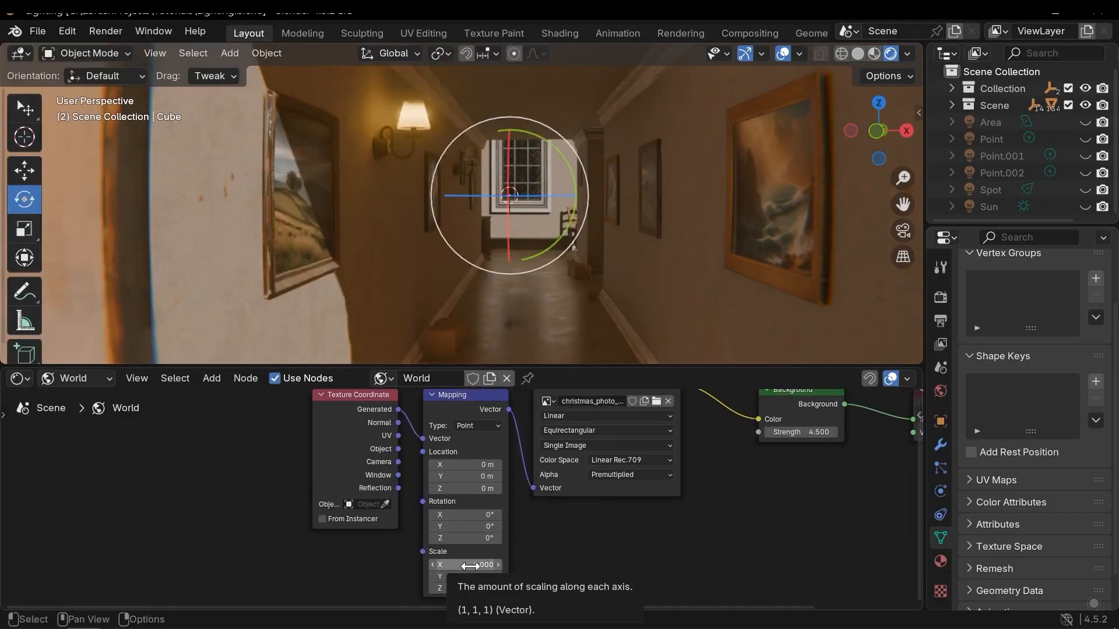
{"action": "middle_click_drag", "start_coordinate": [516, 564], "coordinate": [511, 548]}
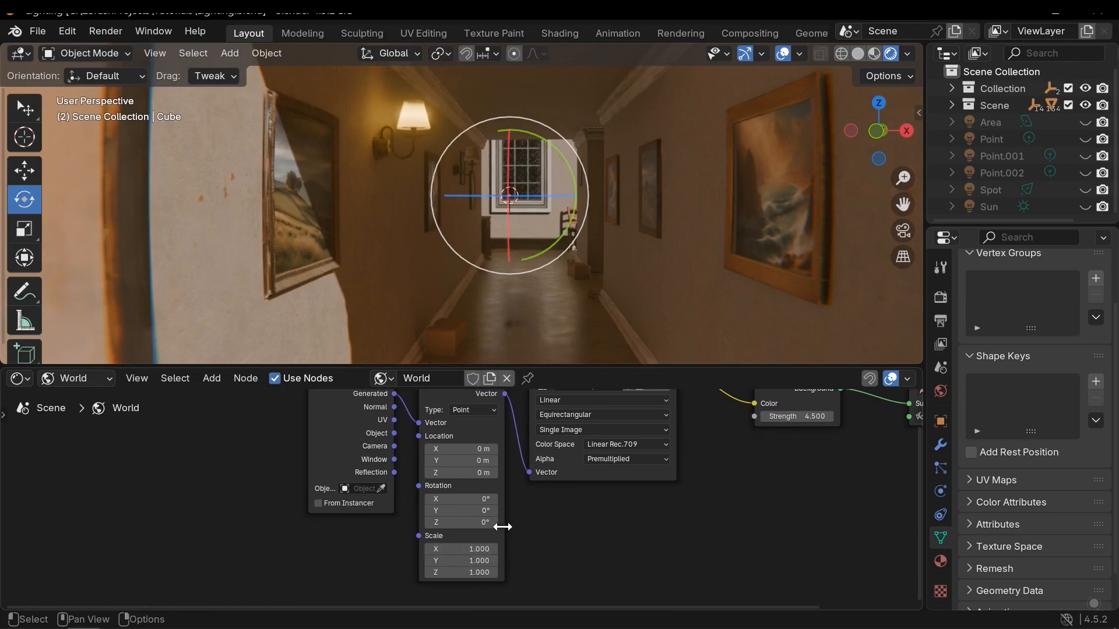
{"action": "middle_click_drag", "start_coordinate": [506, 281], "coordinate": [501, 247]}
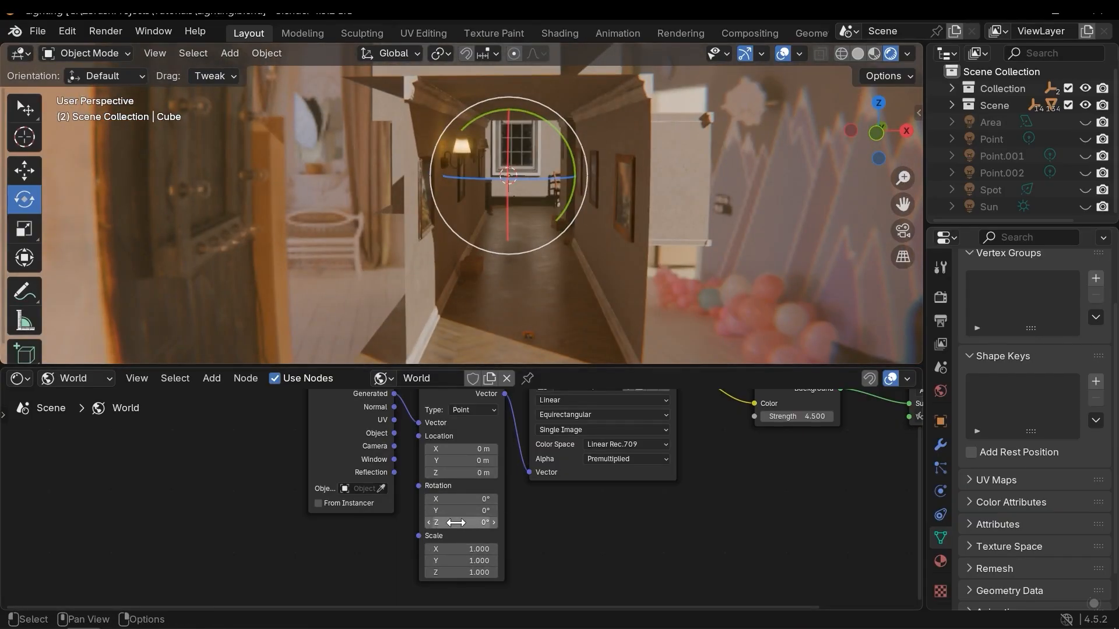
{"action": "left_click_drag", "start_coordinate": [462, 522], "coordinate": [712, 511]}
{"action": "key", "text": "Home"}
{"action": "middle_click_drag", "start_coordinate": [638, 214], "coordinate": [613, 206]}
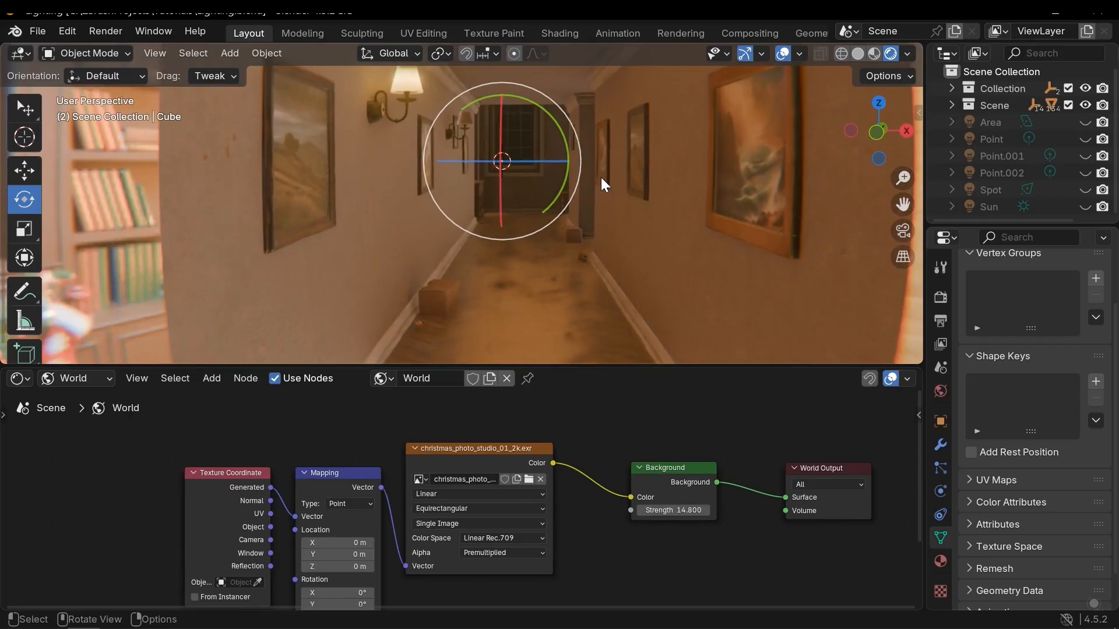